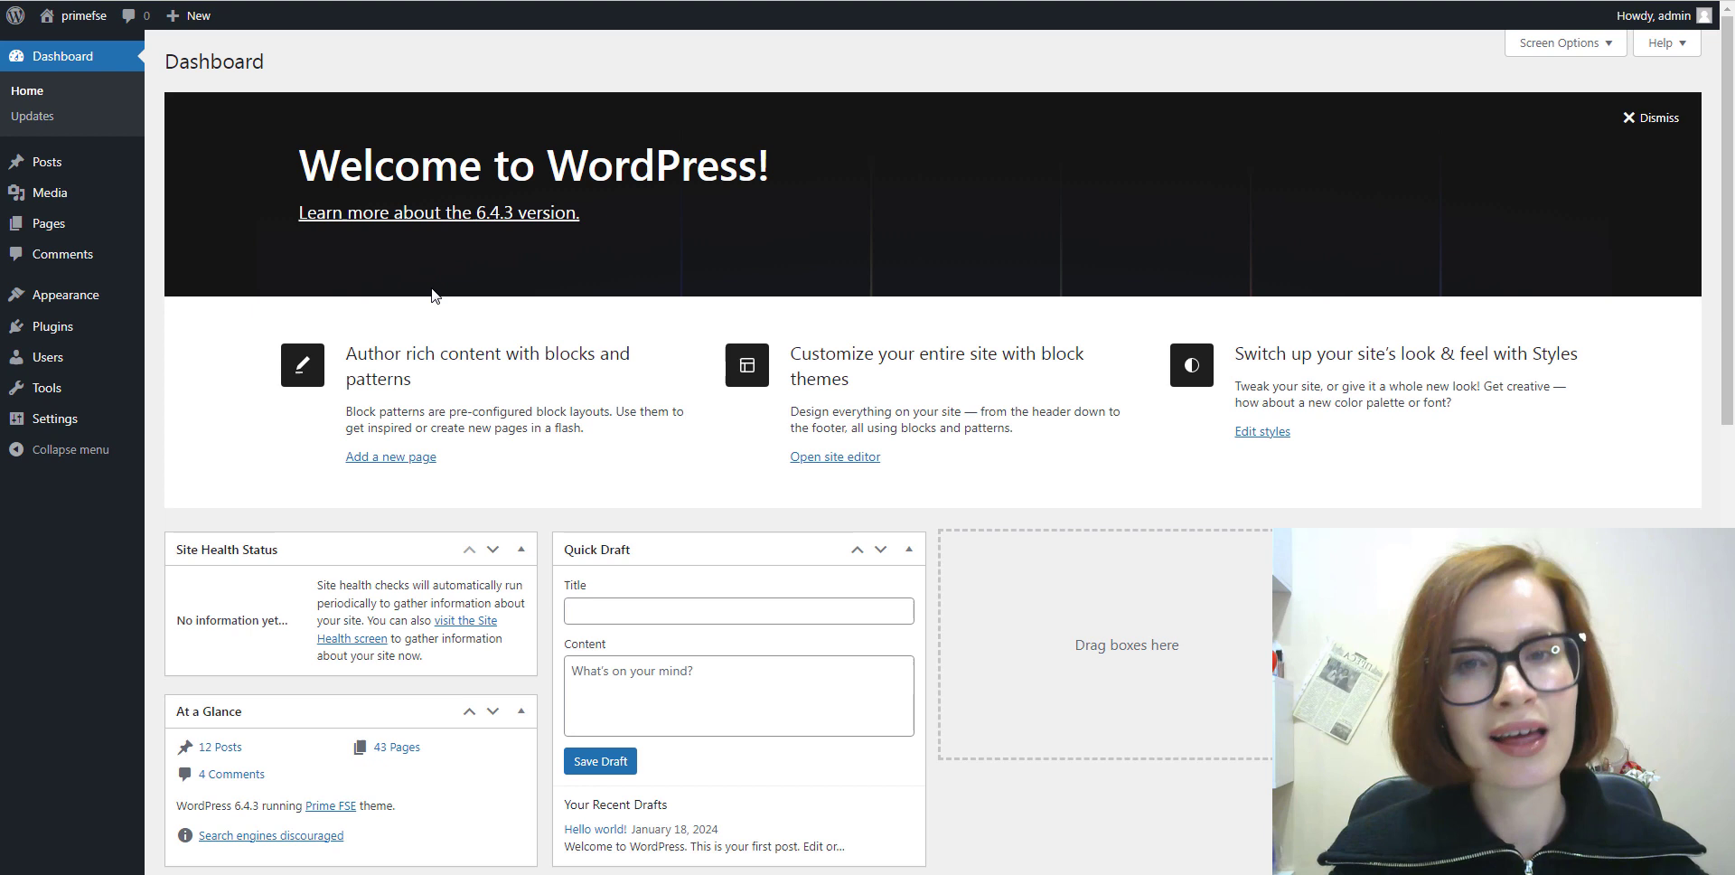
Open the Site Editor from Appearance and view the Single Posts template.
mouse_move(61, 307)
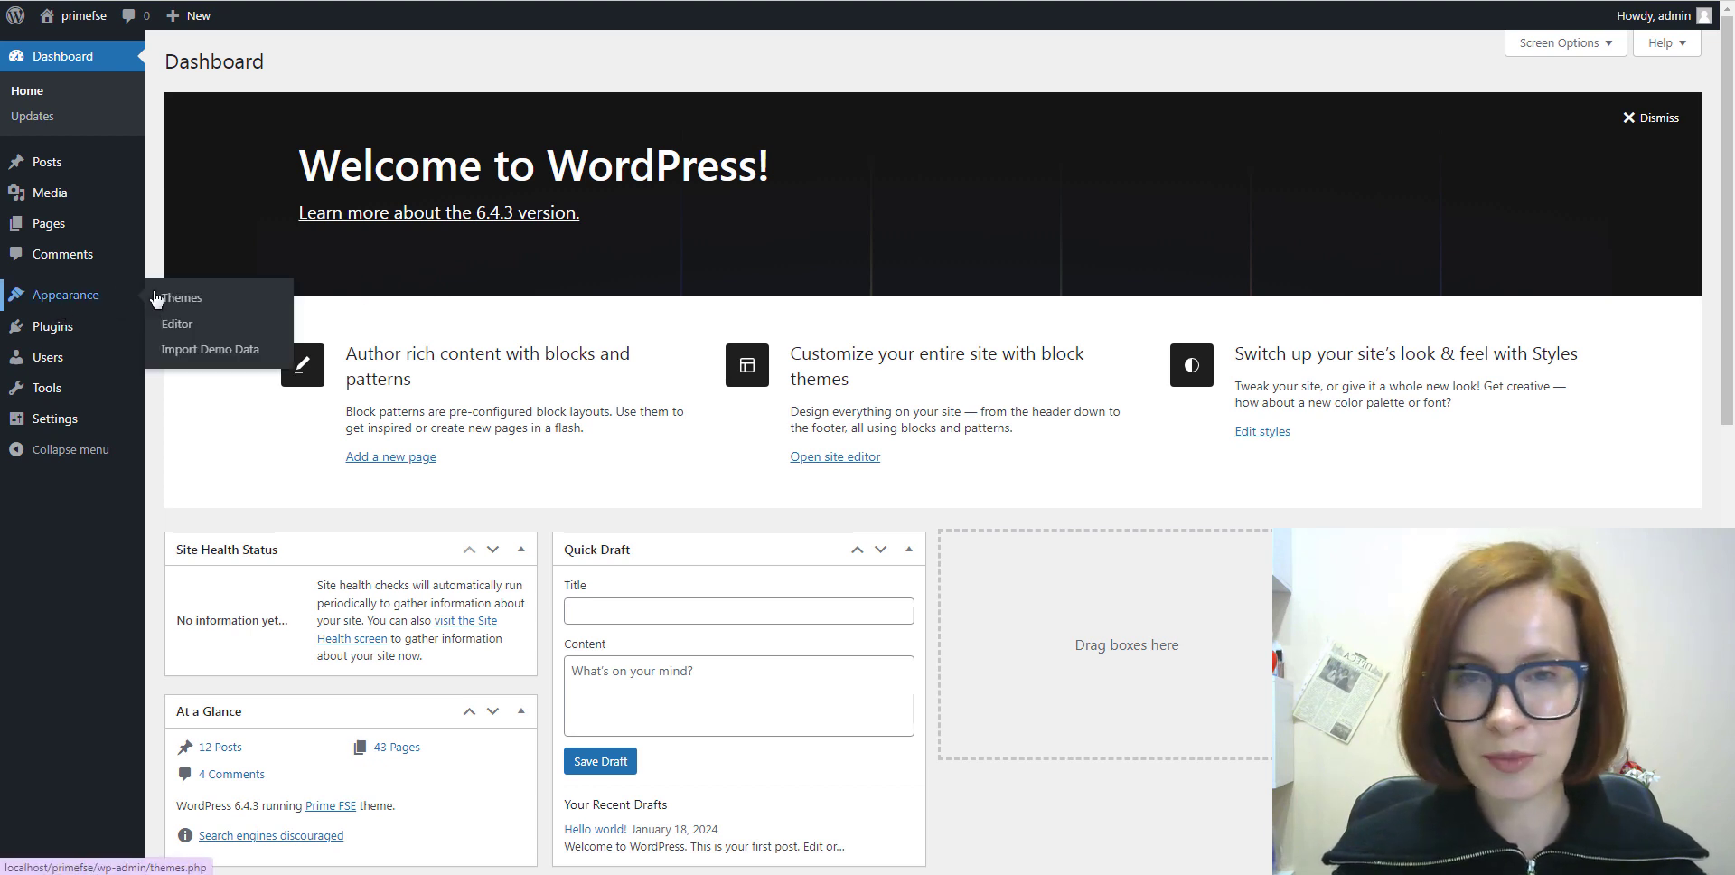
click(174, 336)
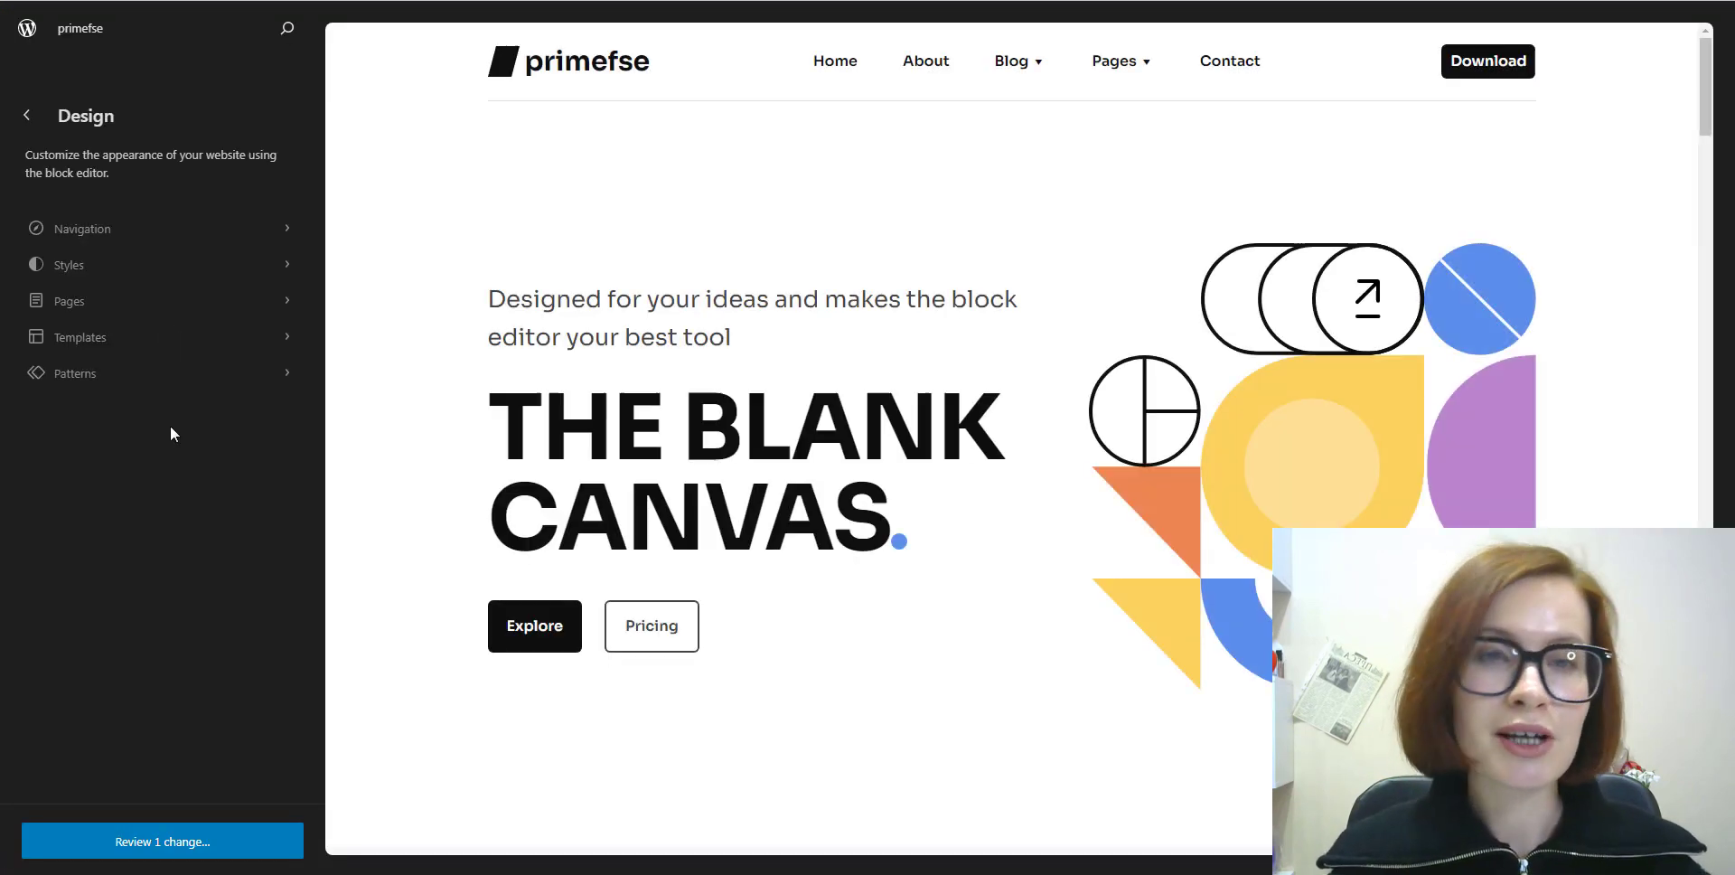
click(115, 380)
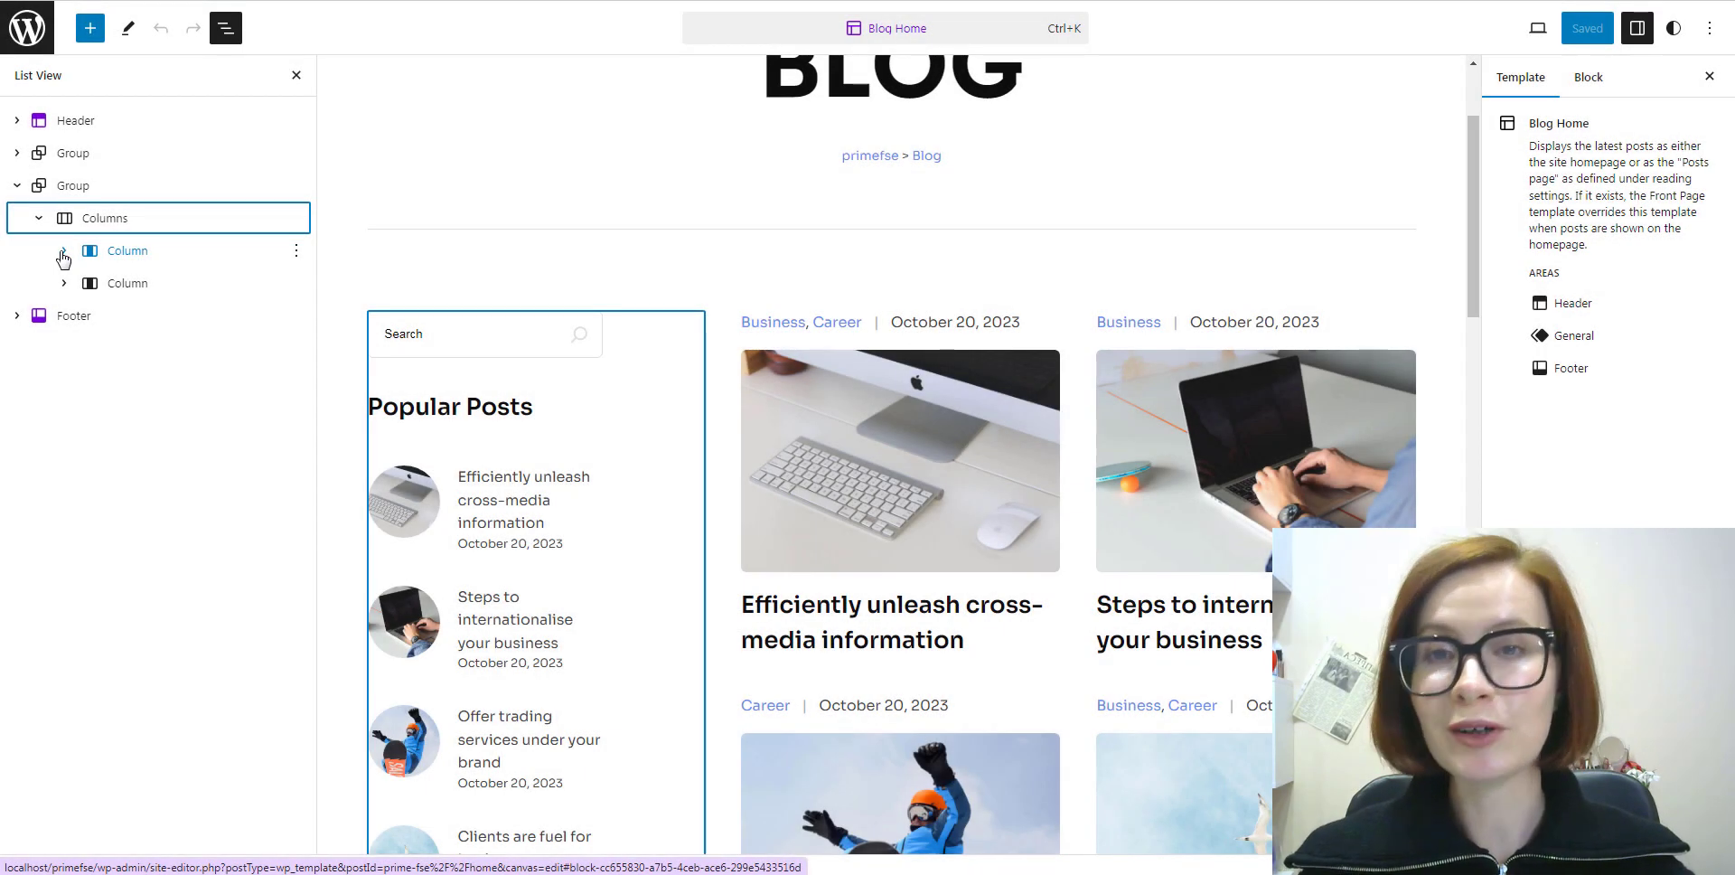
click(63, 253)
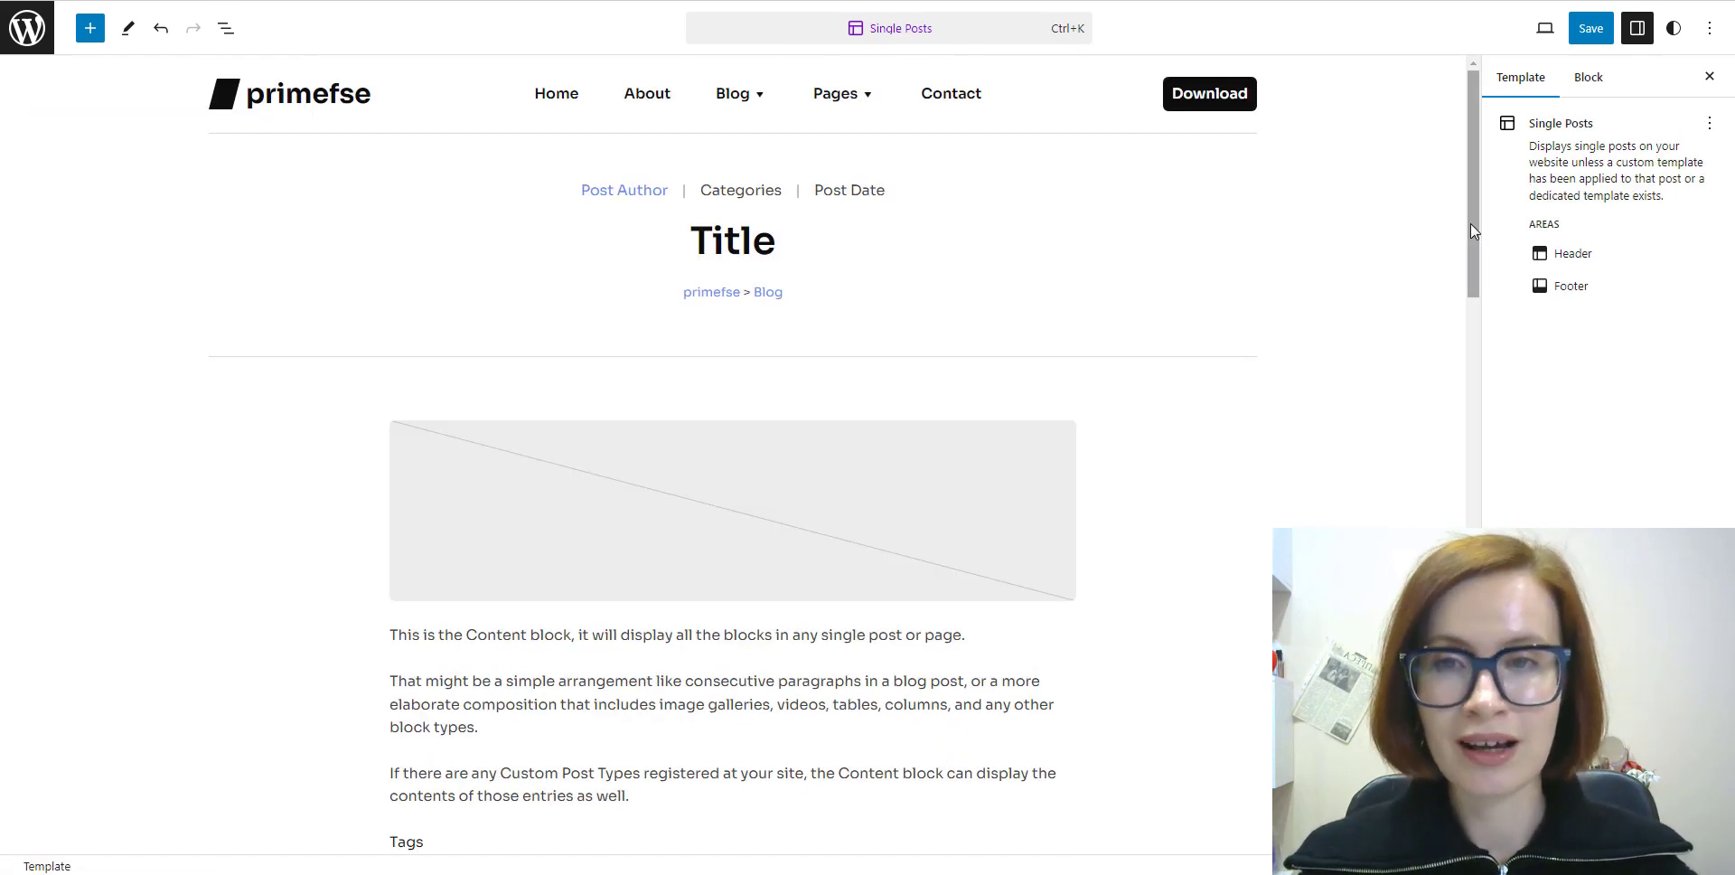
mouse_move(1472, 224)
mouse_down()
mouse_move(1510, 348)
mouse_move(1522, 654)
mouse_move(1472, 436)
mouse_move(1491, 213)
mouse_up()
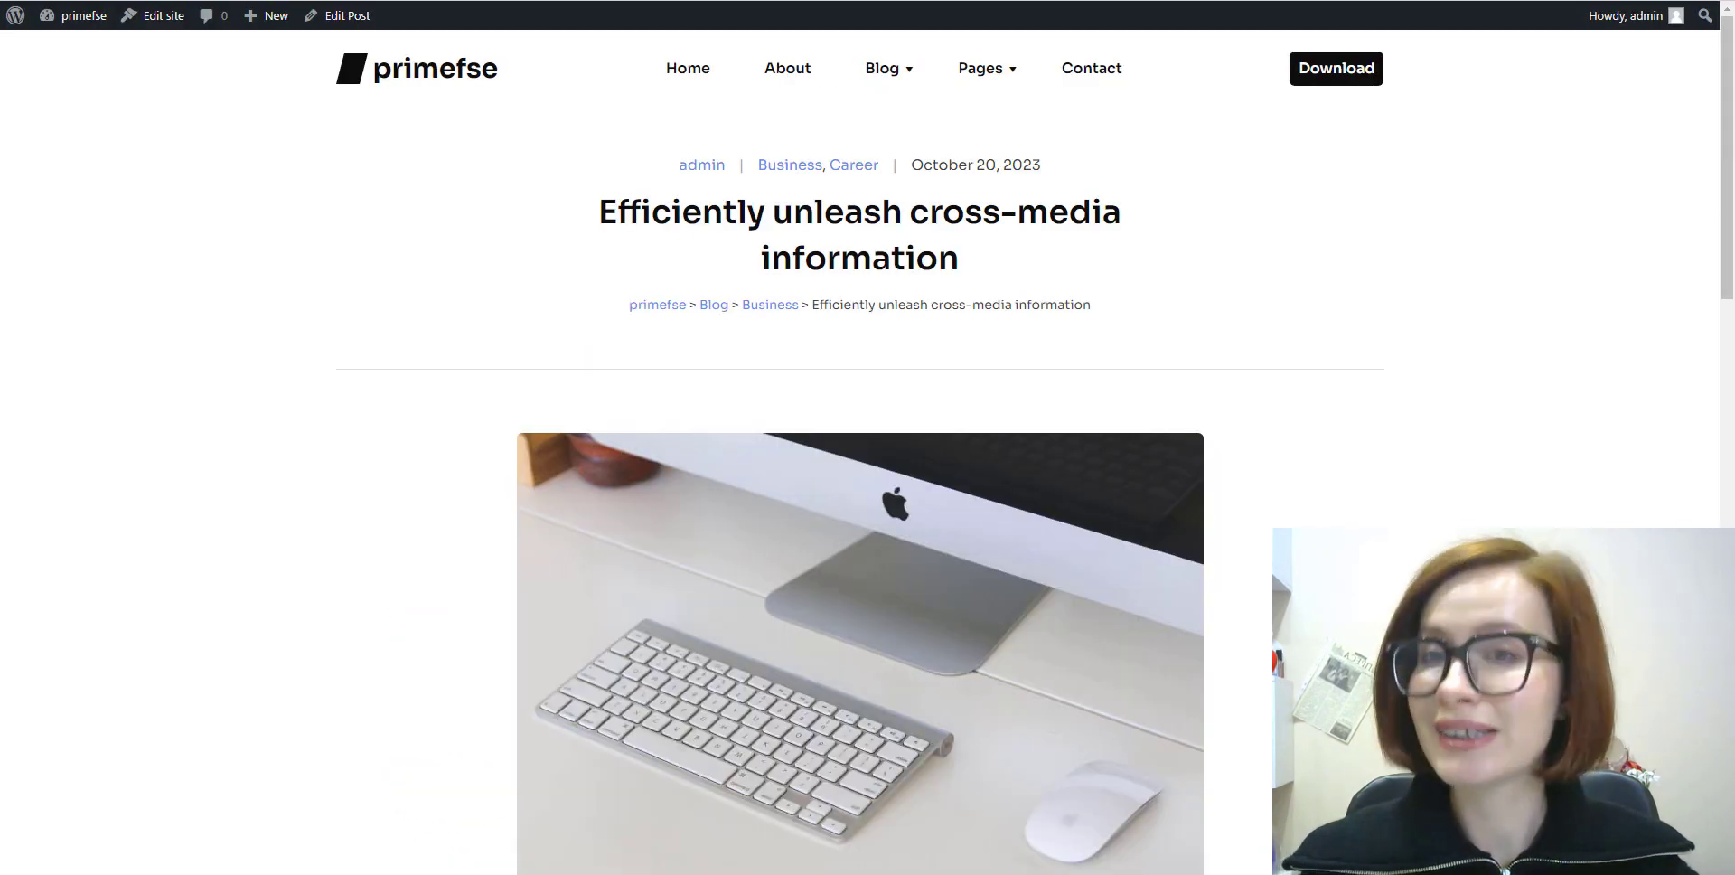
Scroll the live post 'Efficiently unleash cross-media information' down to the footer and back up.
scroll(859, 451, down, 6)
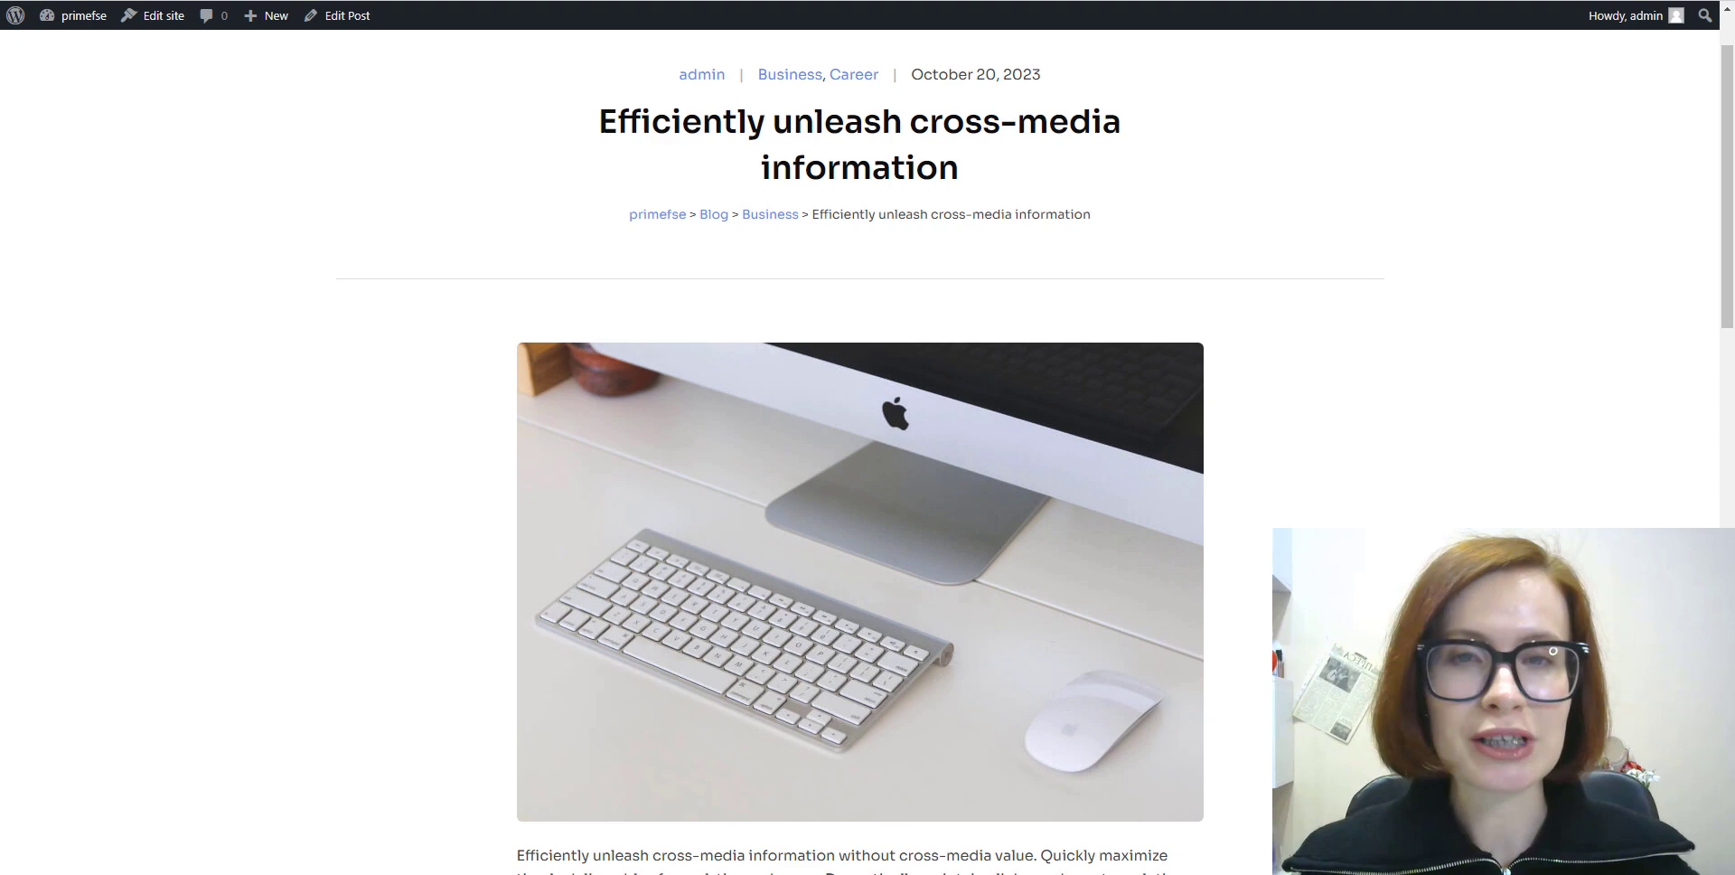
scroll(860, 451, down, 6)
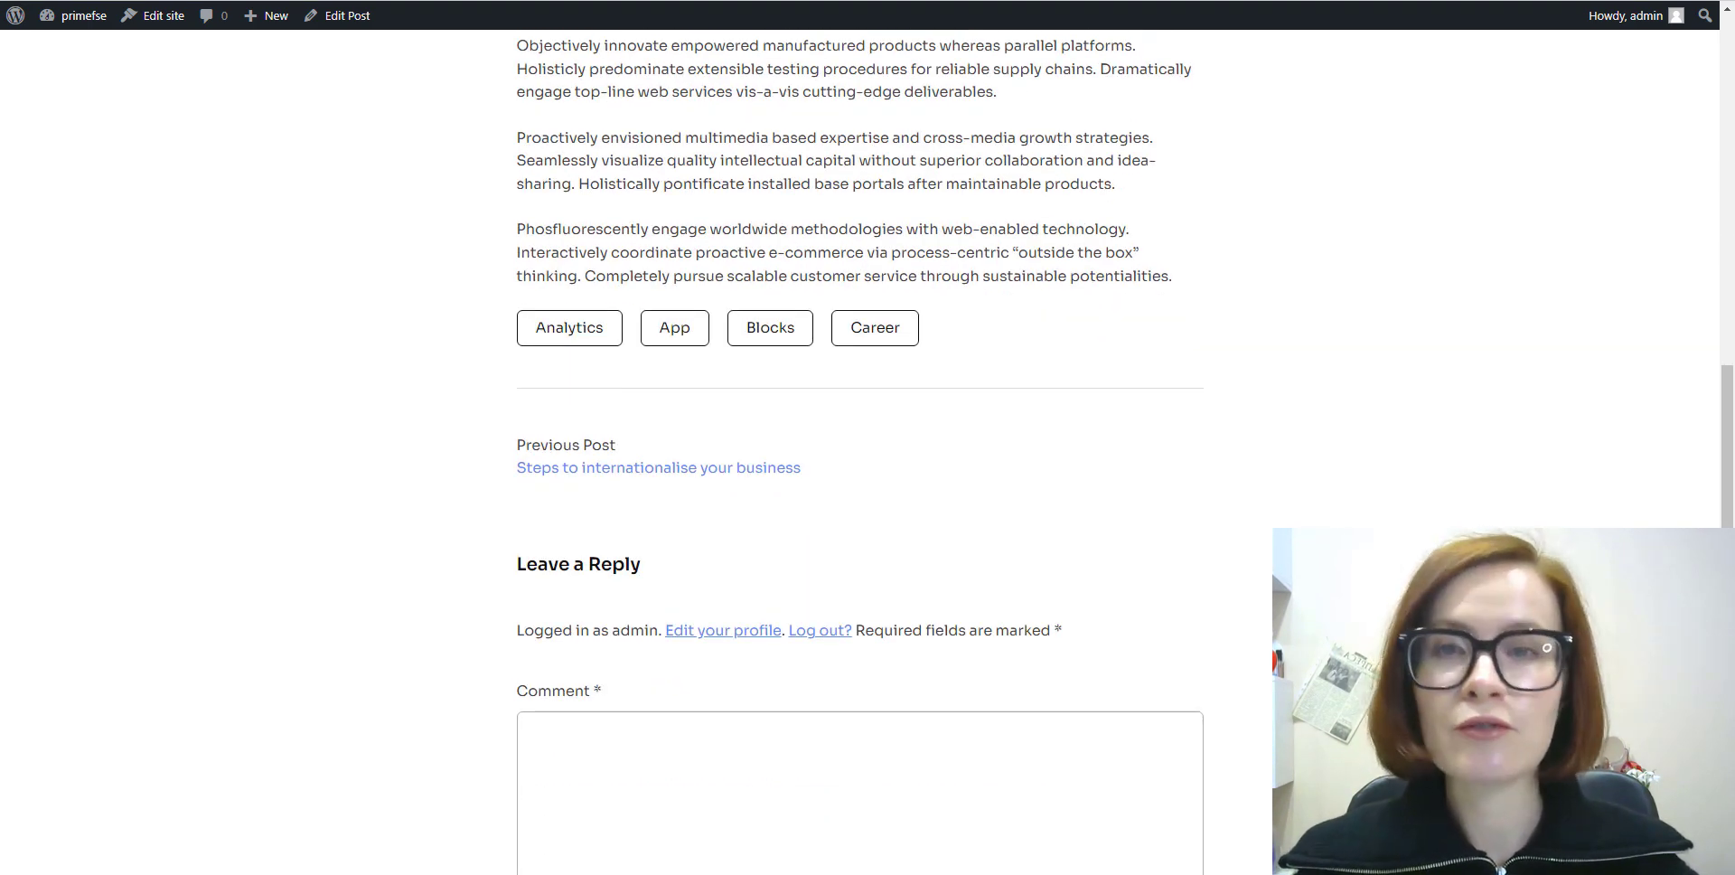
scroll(860, 451, down, 2)
scroll(860, 452, down, 5)
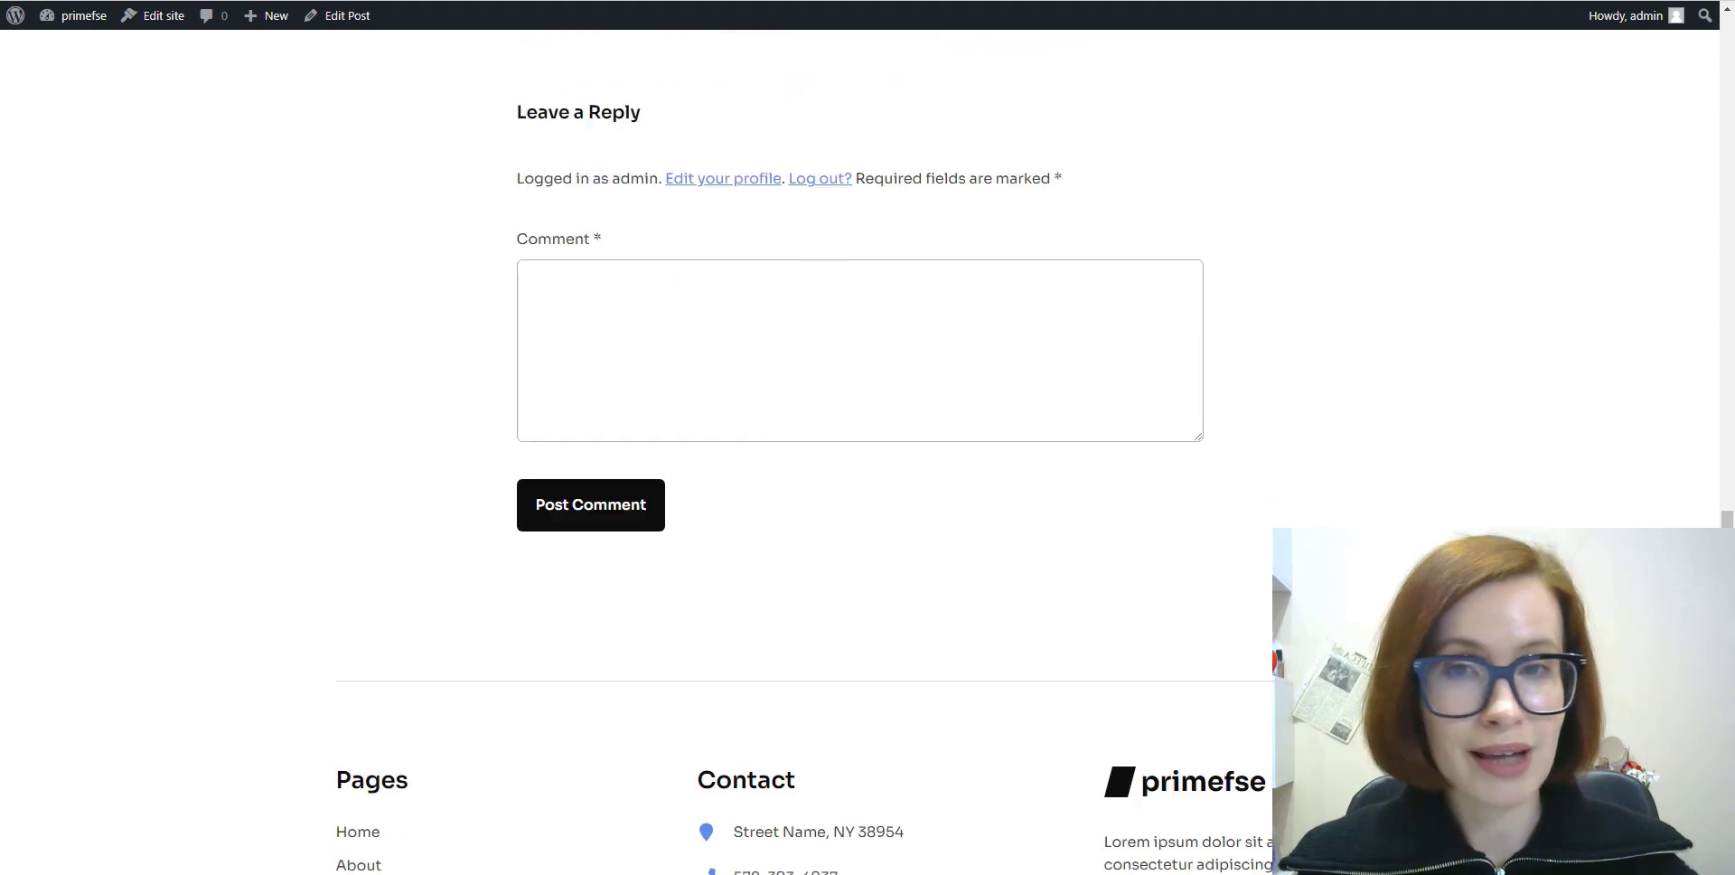
scroll(859, 452, up, 18)
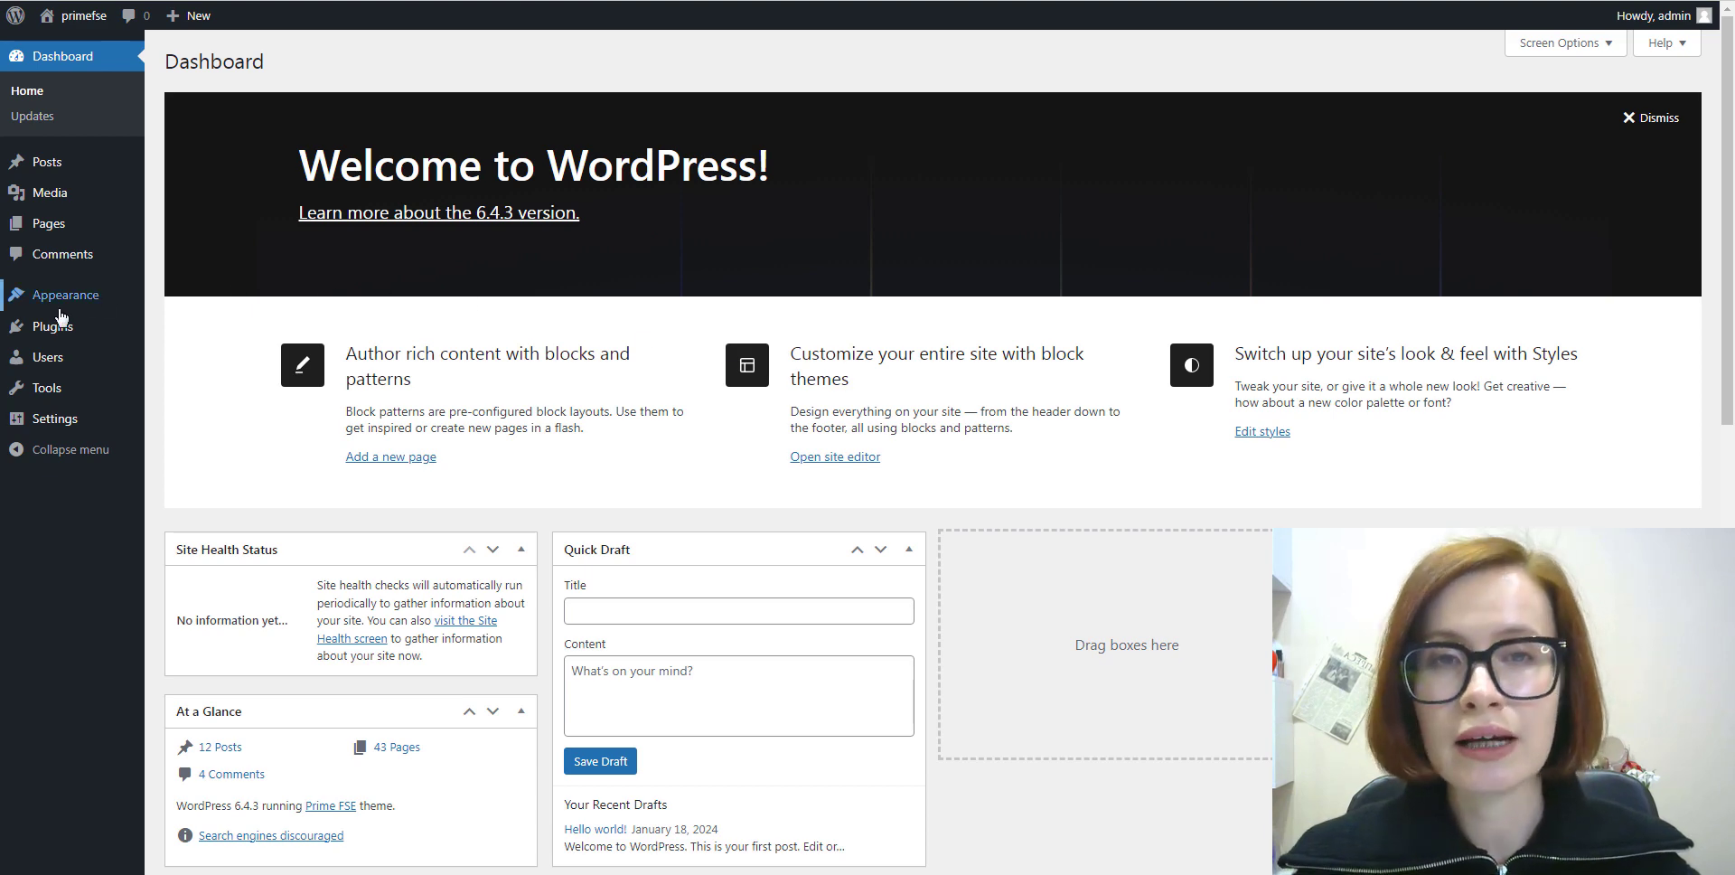
Open the Site Editor's Patterns section listing all 20 patterns.
mouse_move(81, 300)
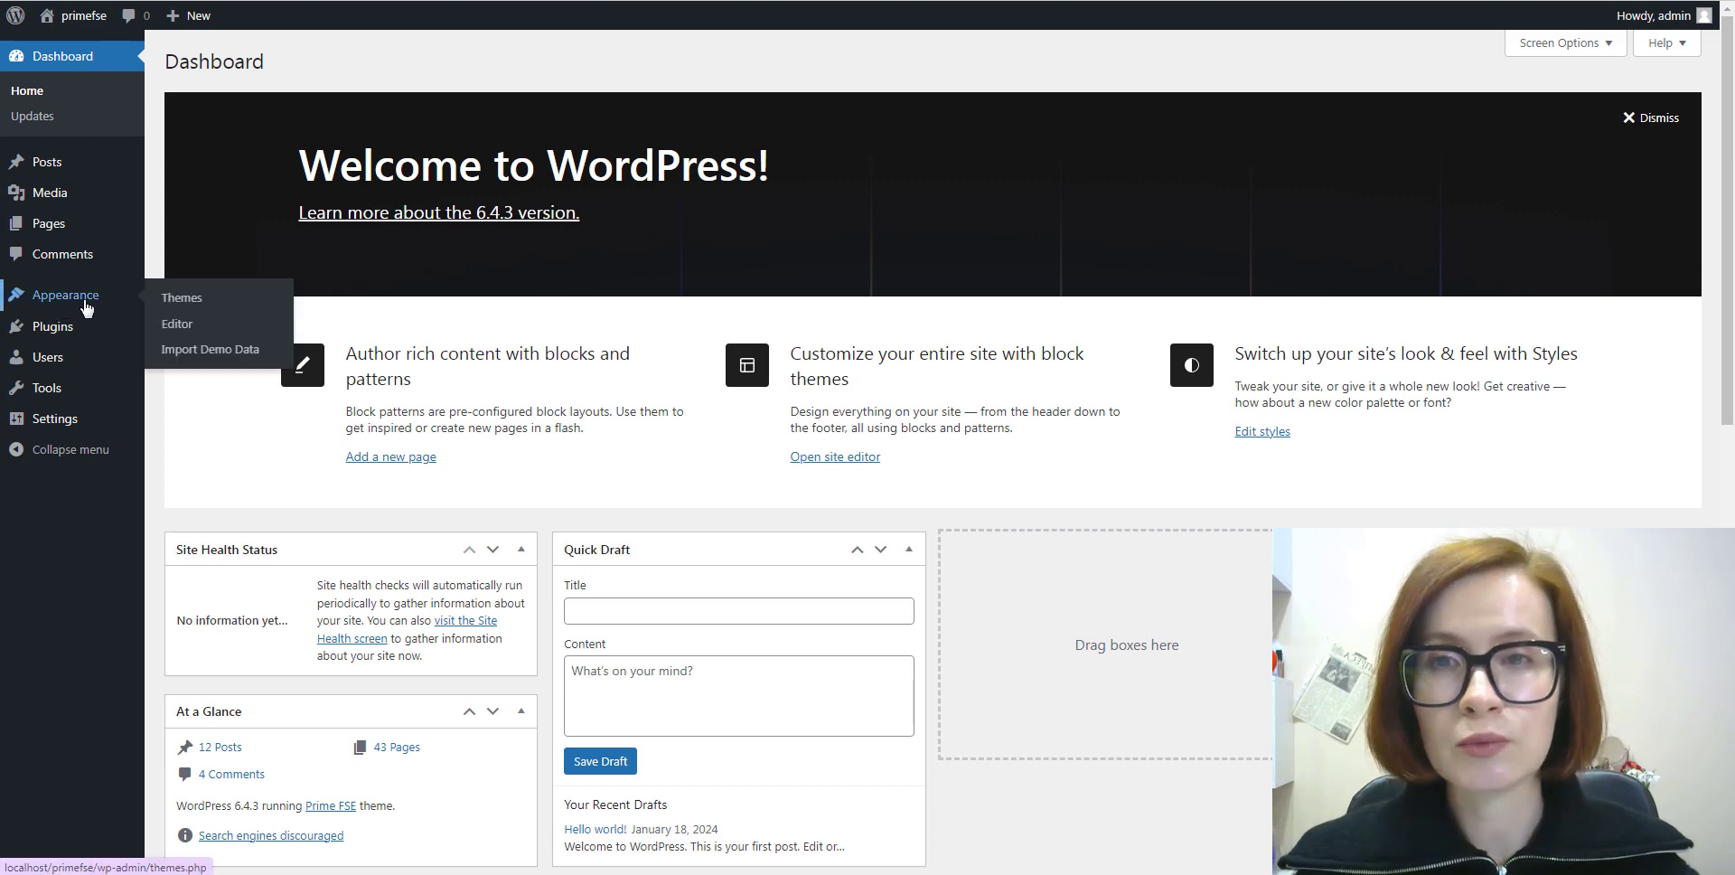
click(175, 336)
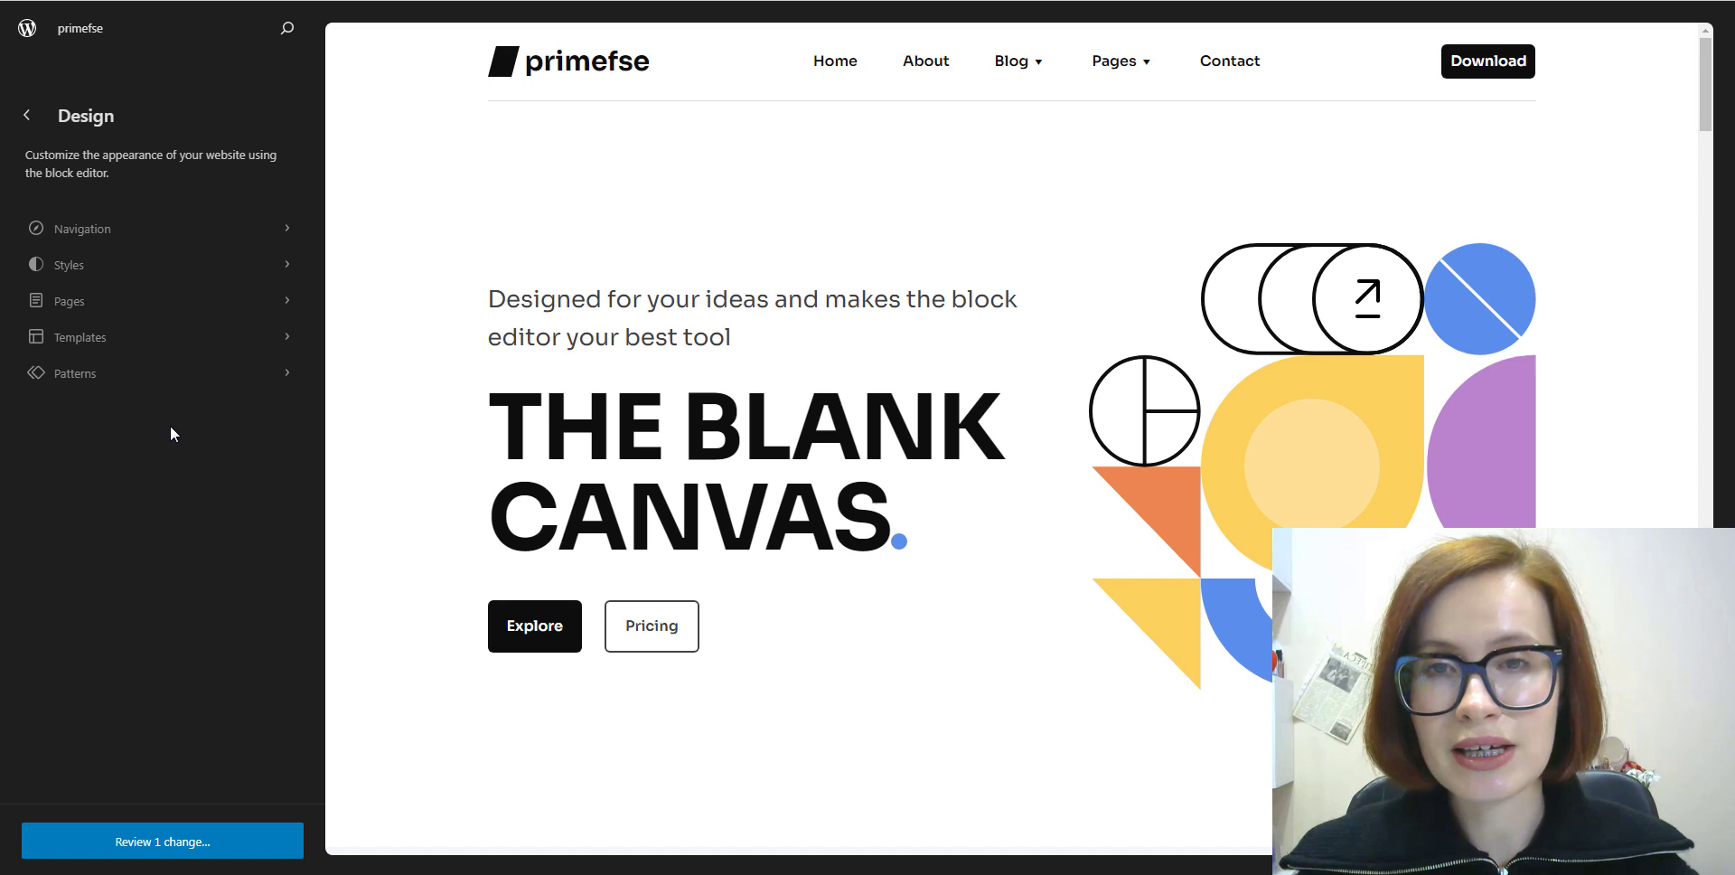
click(115, 384)
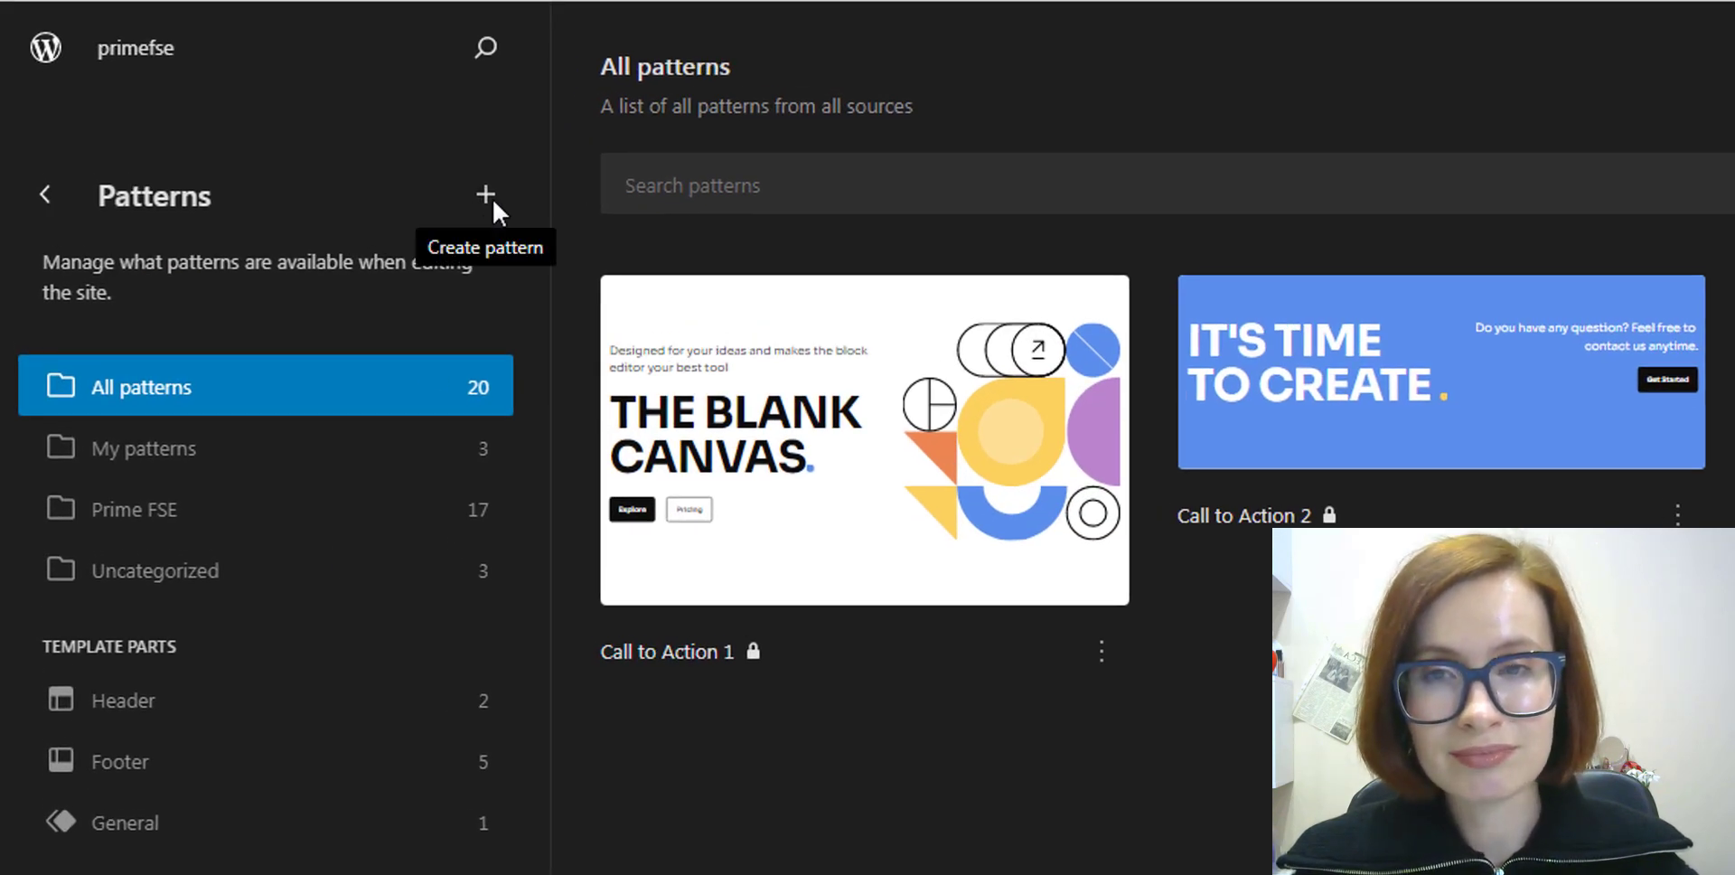
Create a new template part named Sidebar2 with Area set to General.
click(488, 198)
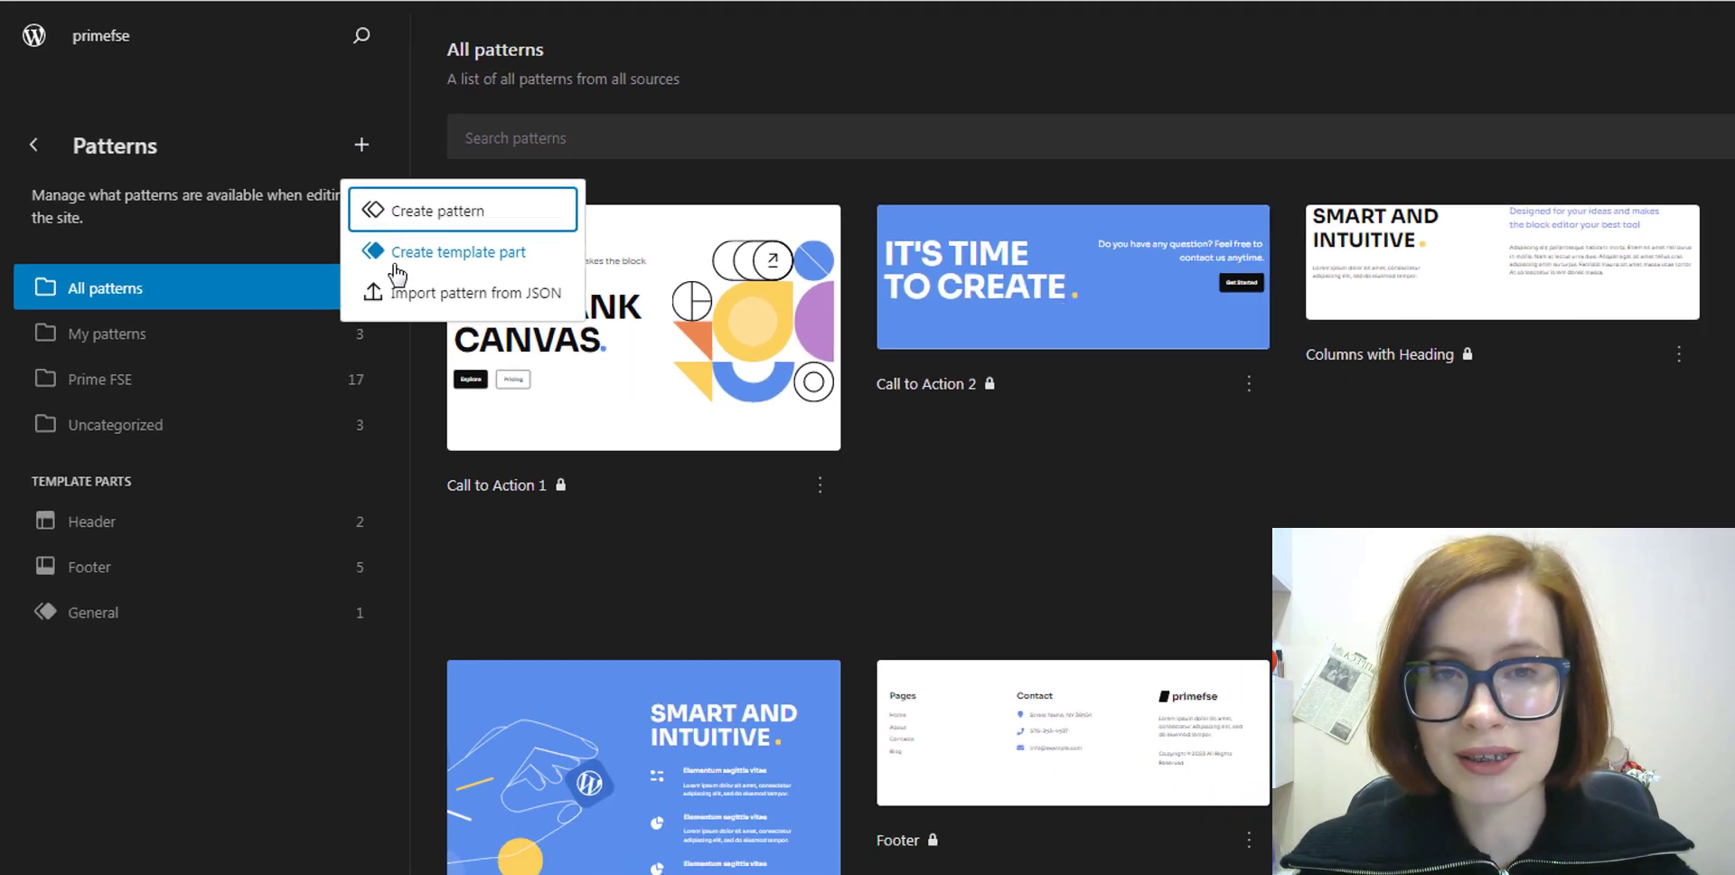
click(528, 356)
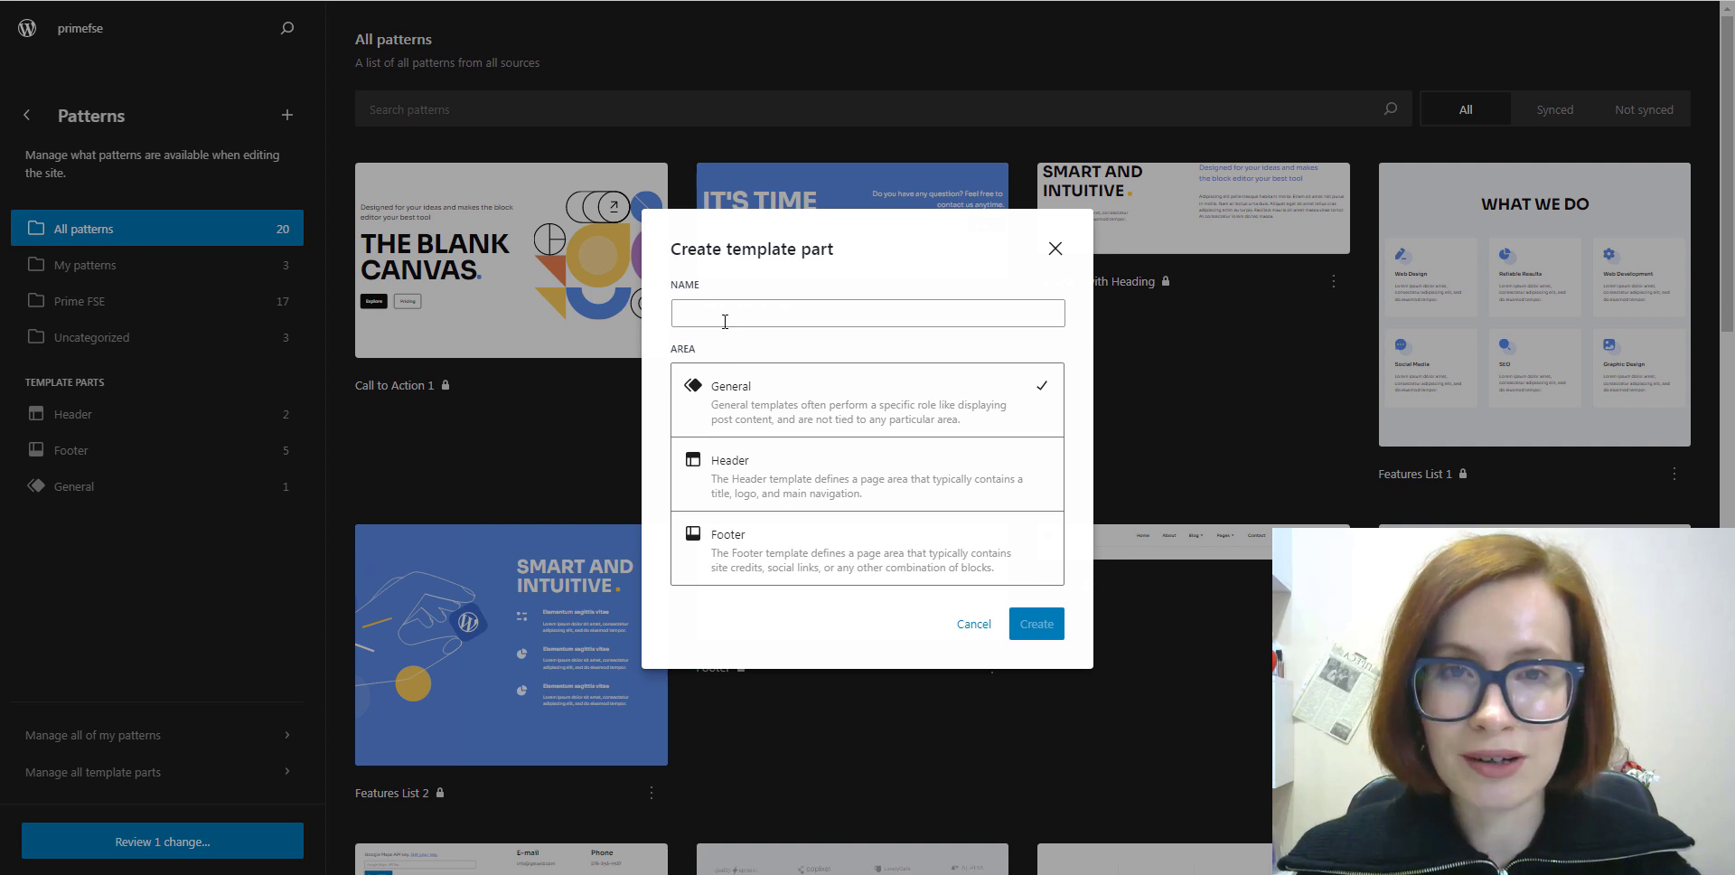
click(724, 314)
text(Sidebar2)
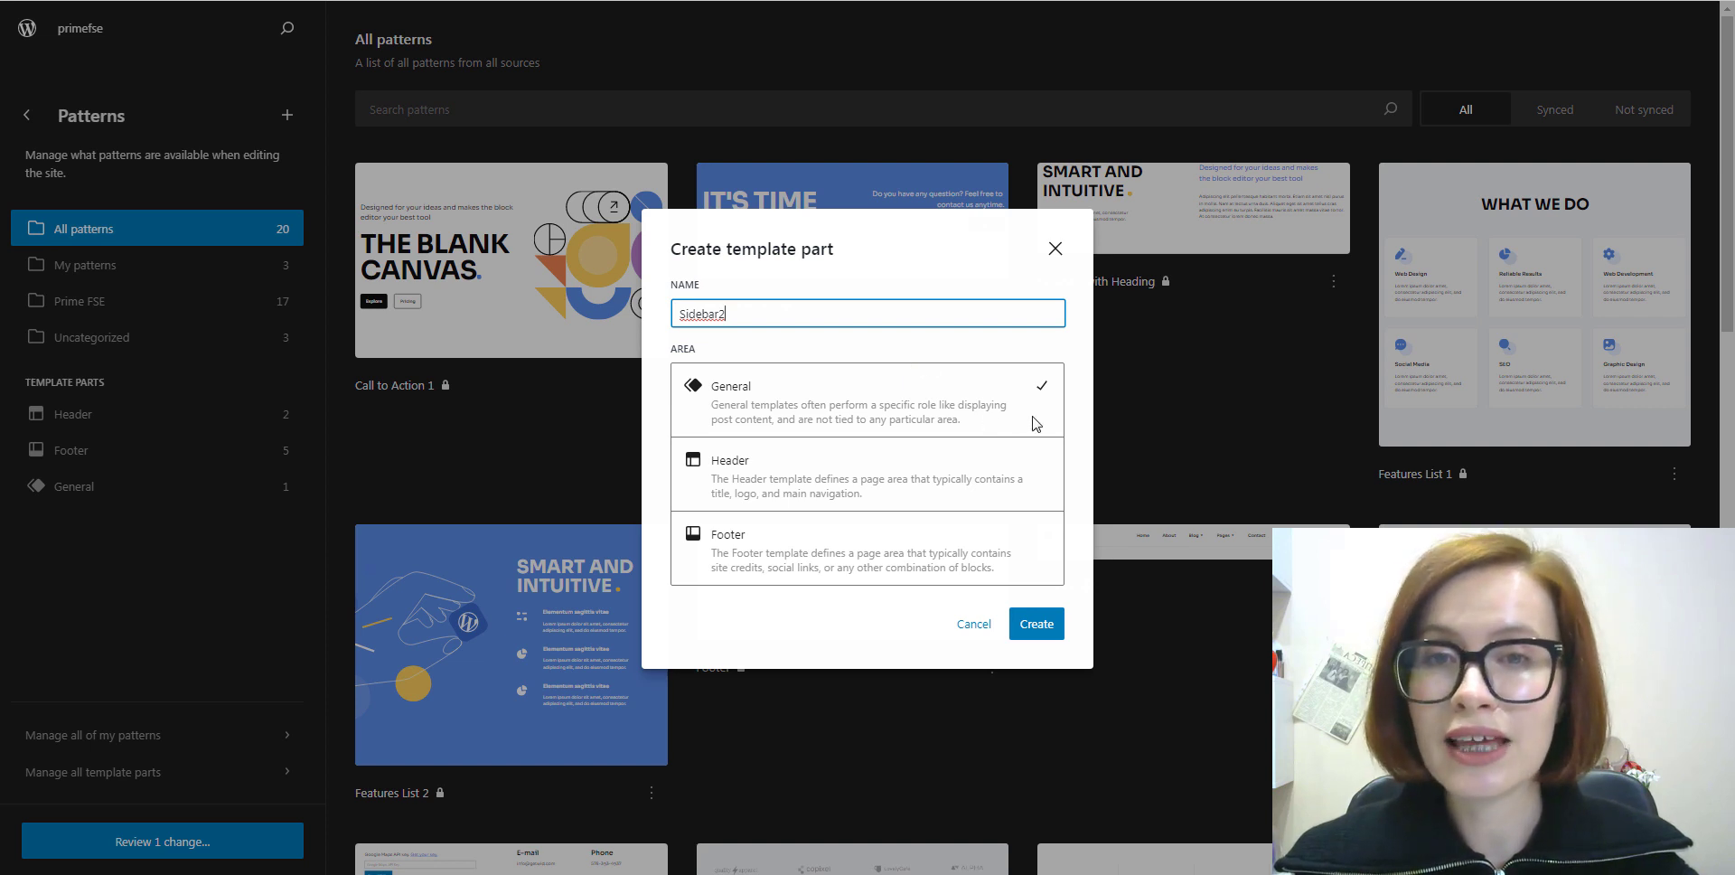
click(1033, 642)
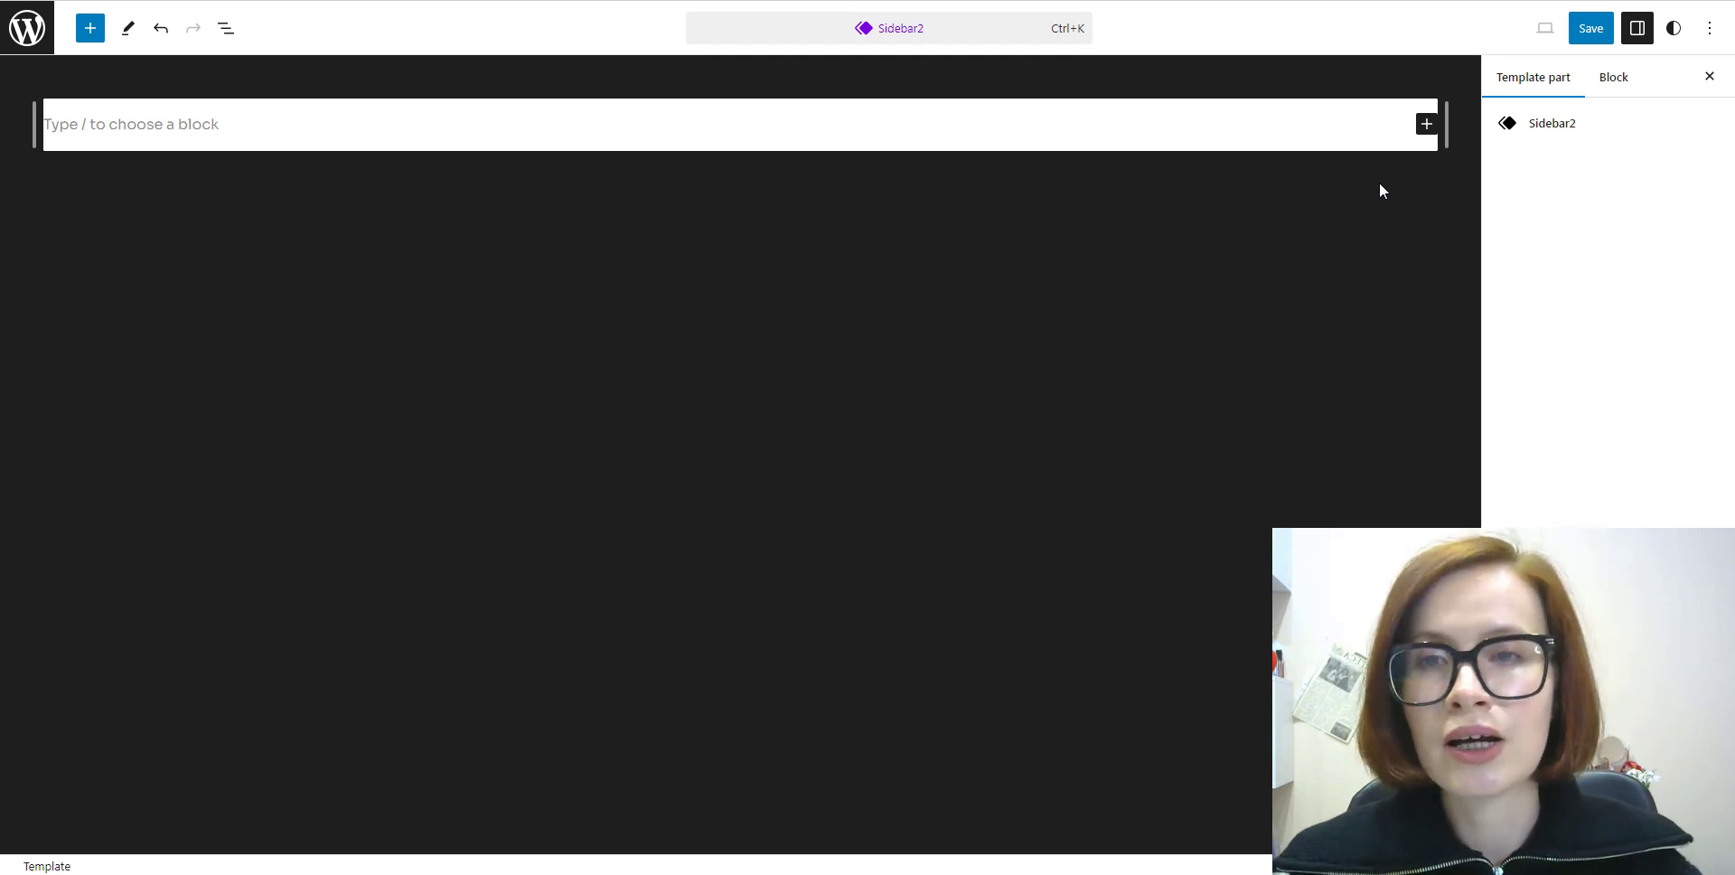
Add Search, Categories and My Latest Posts blocks to Sidebar2 from the full block library.
click(1426, 126)
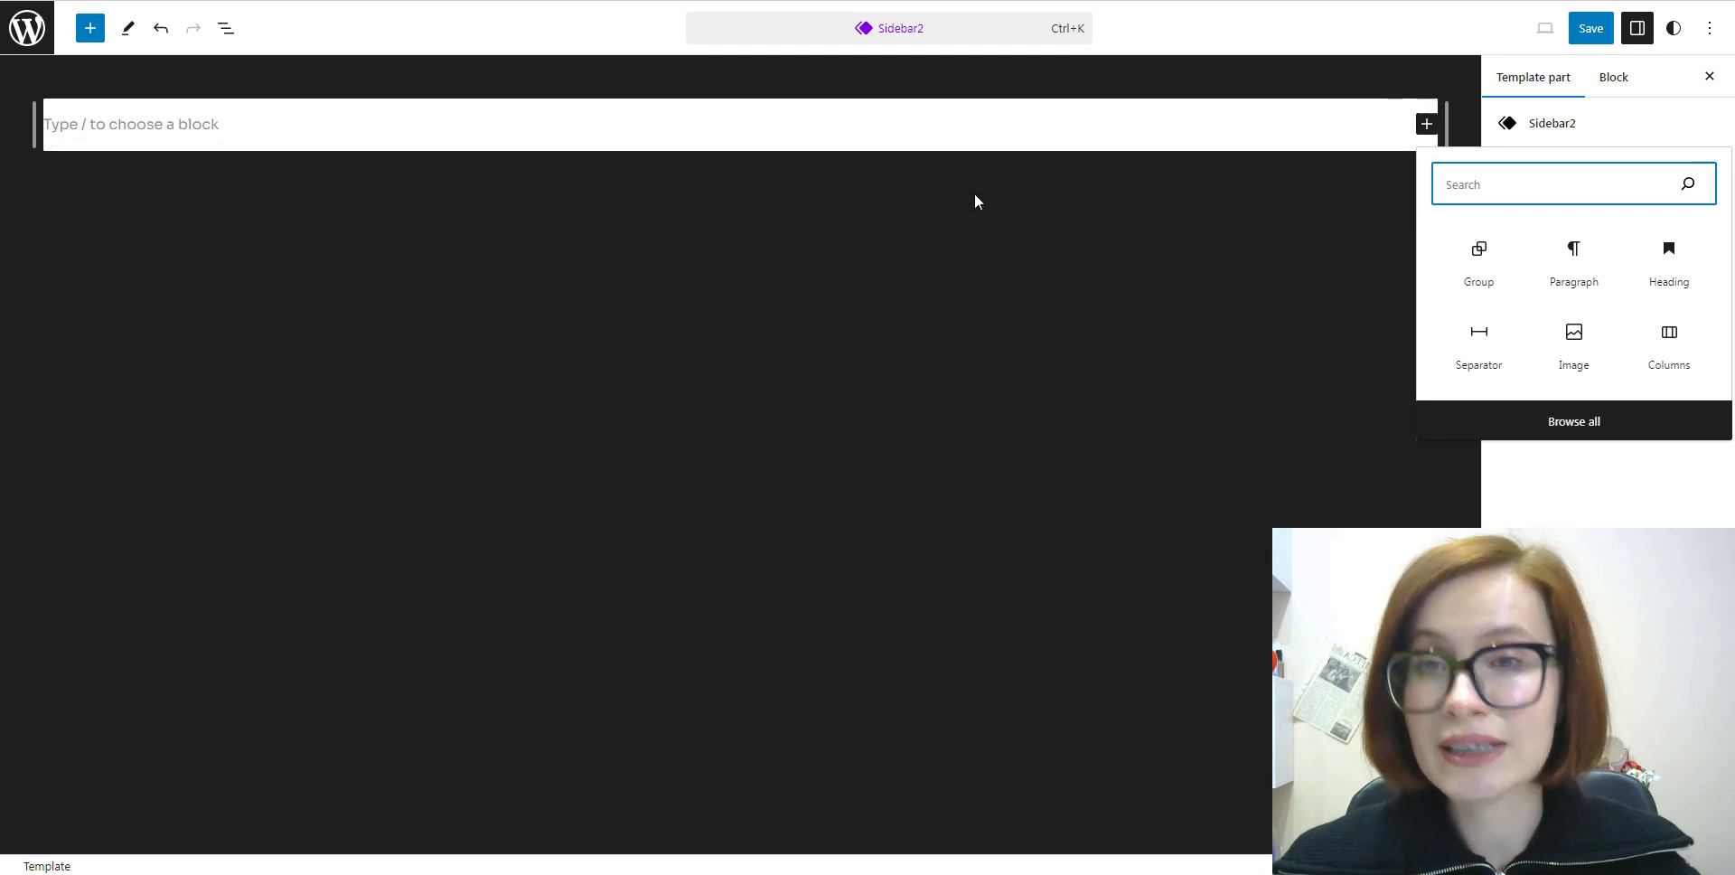
click(89, 36)
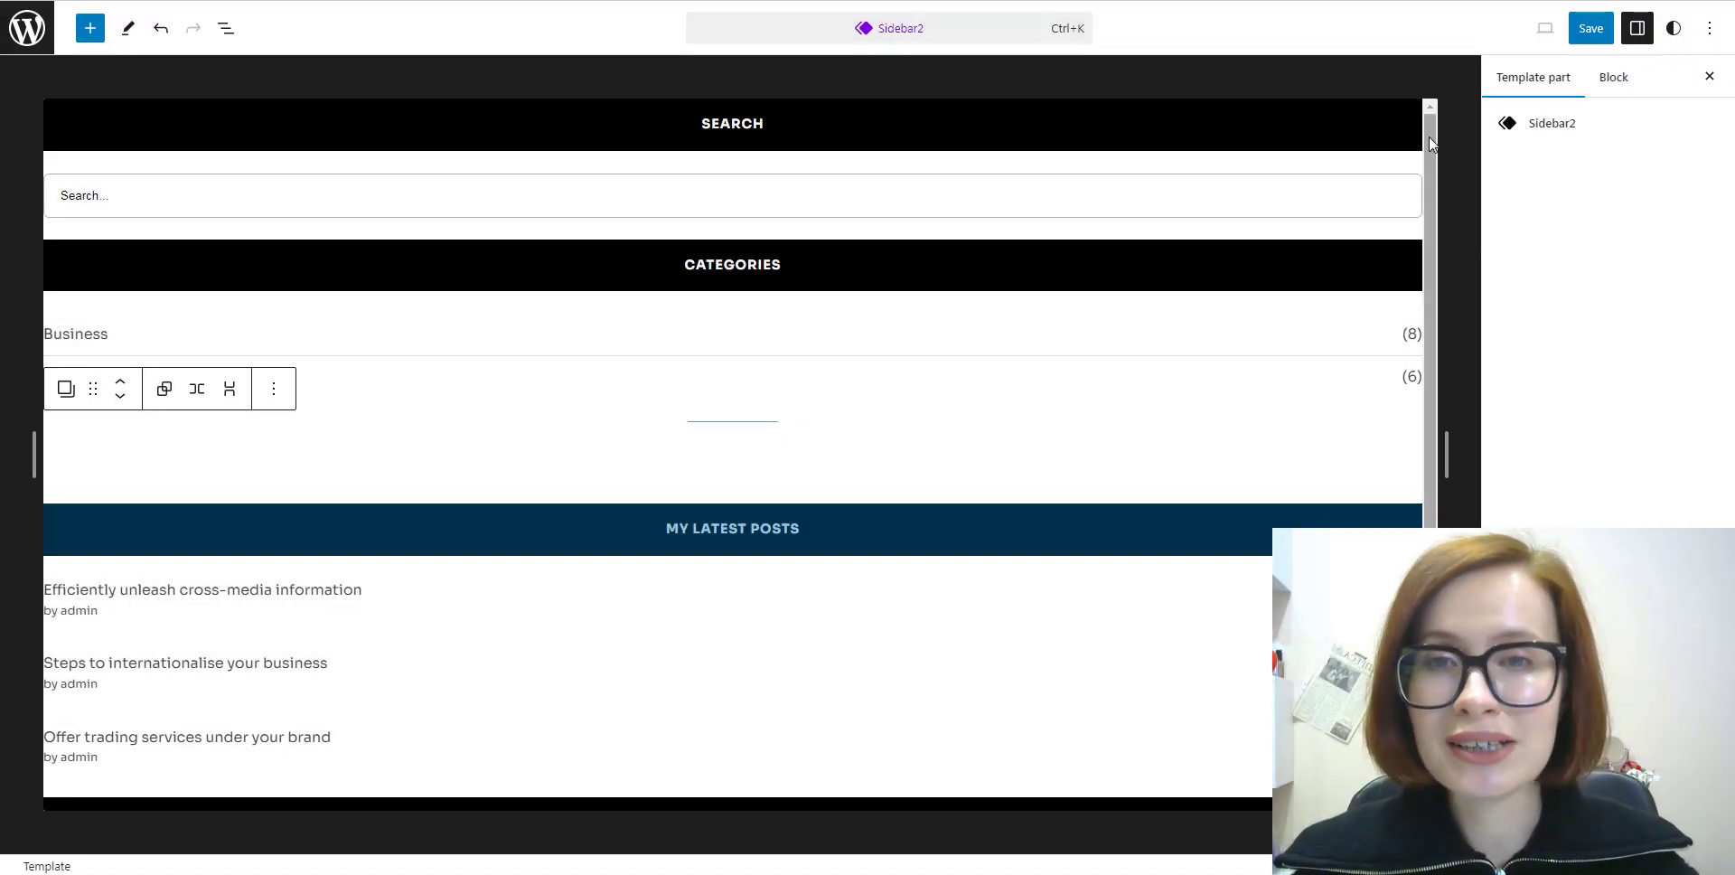
mouse_move(1429, 138)
mouse_down()
mouse_move(1461, 362)
mouse_move(1447, 410)
mouse_move(1423, 331)
mouse_move(1445, 117)
mouse_up()
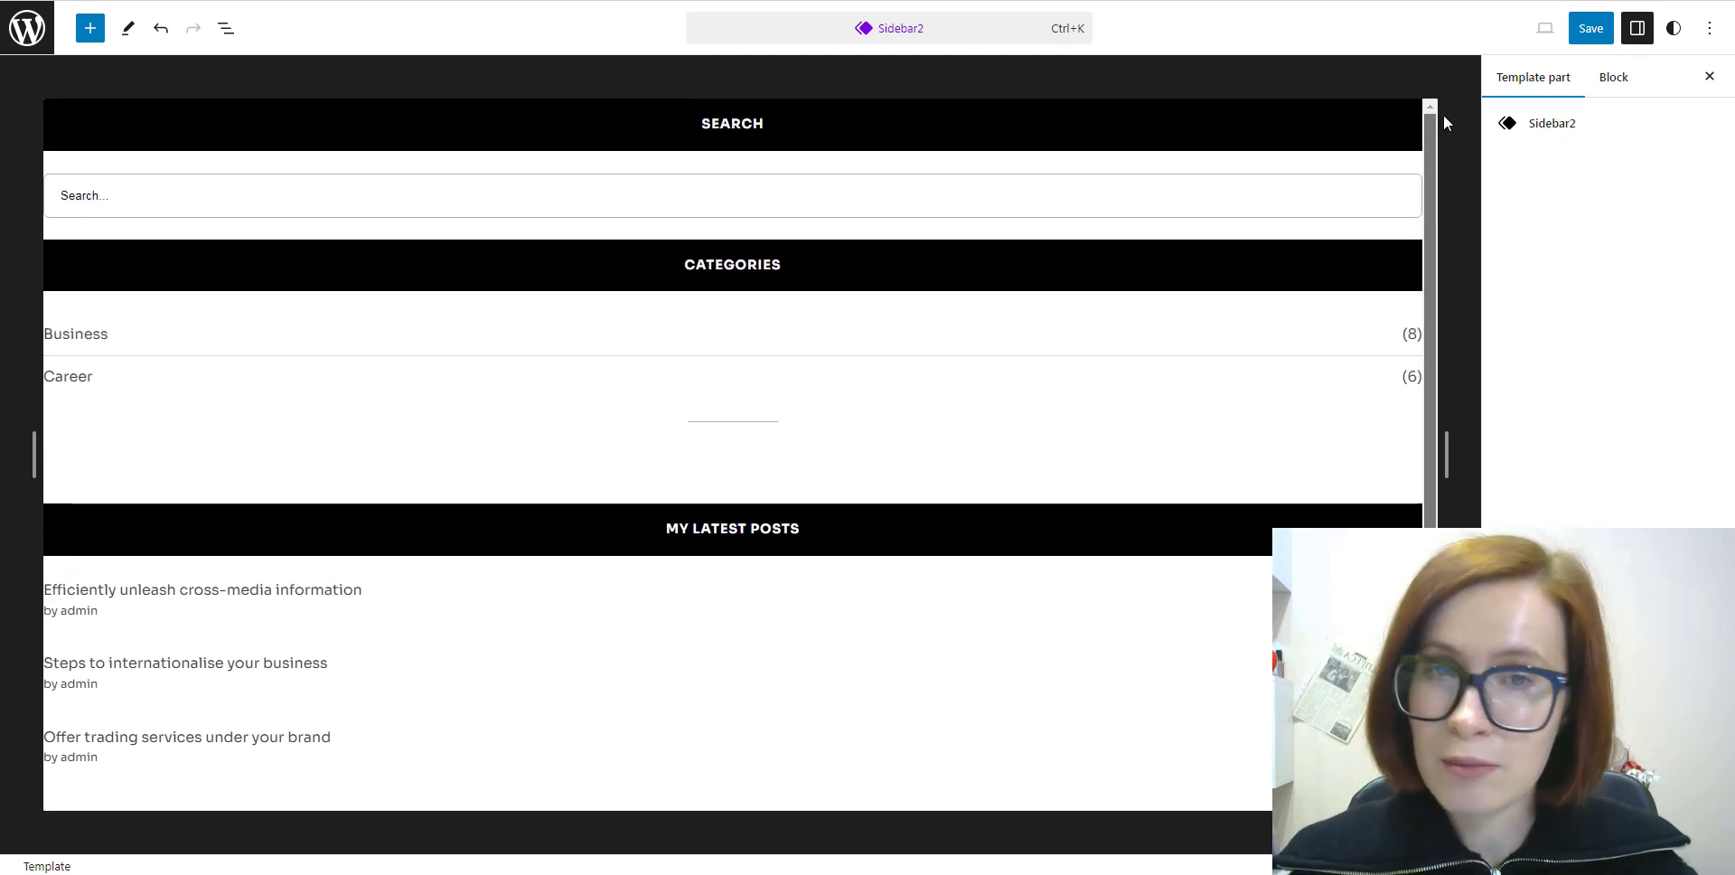
Review Sidebar2 in List View, expanding Social Icons, the Group and the Button Group.
click(226, 28)
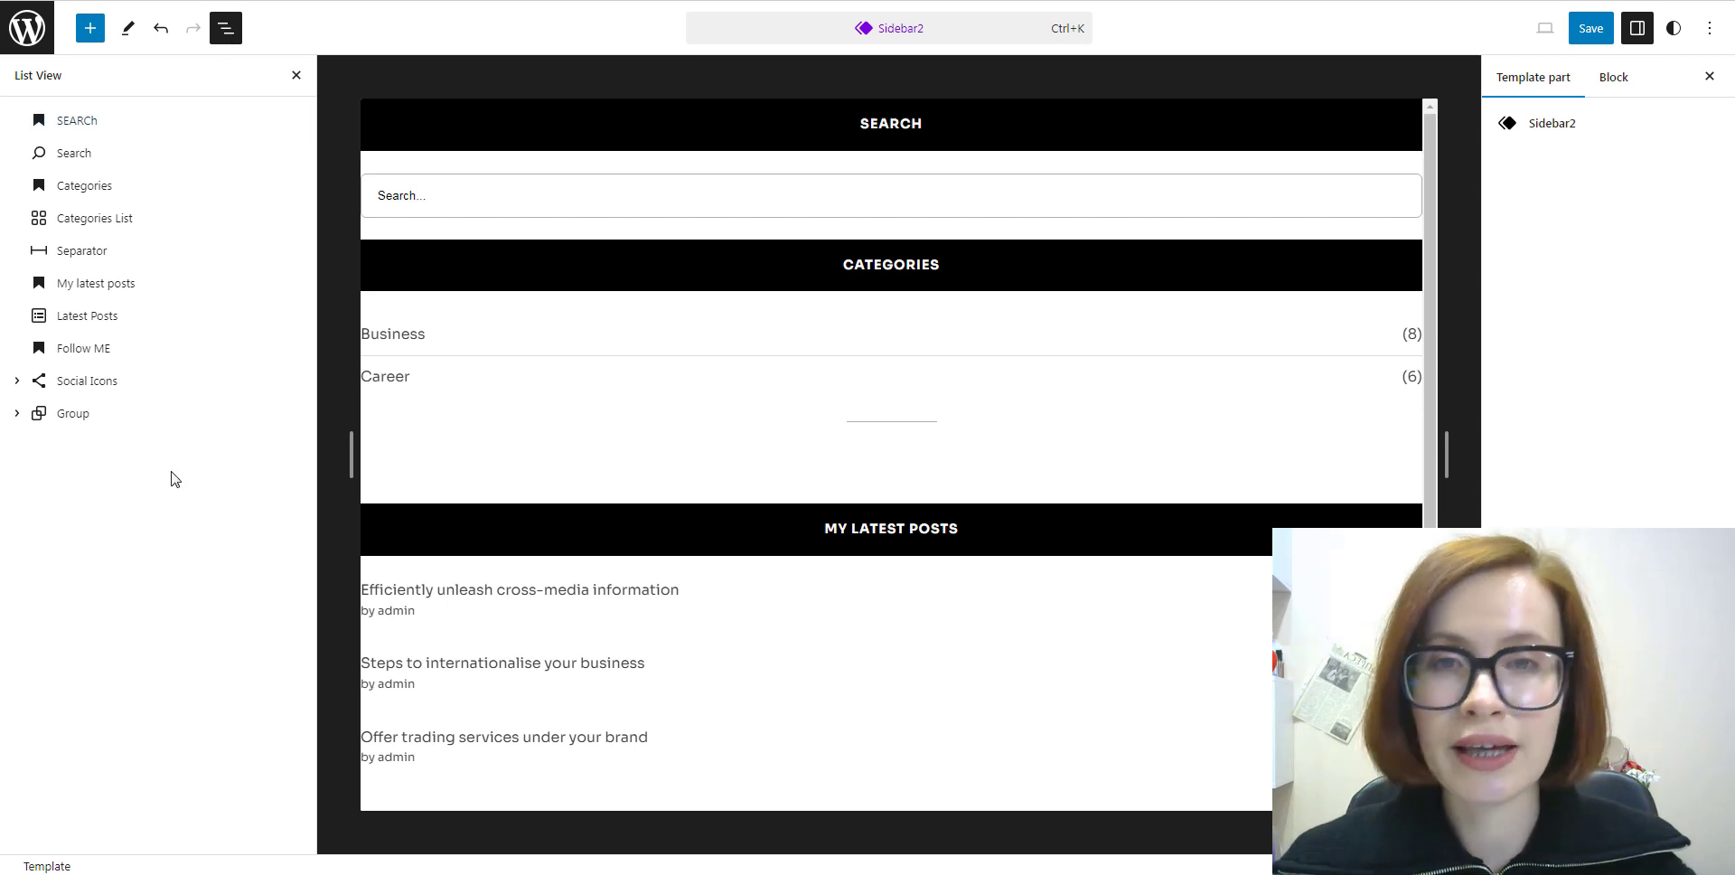
click(18, 384)
click(18, 545)
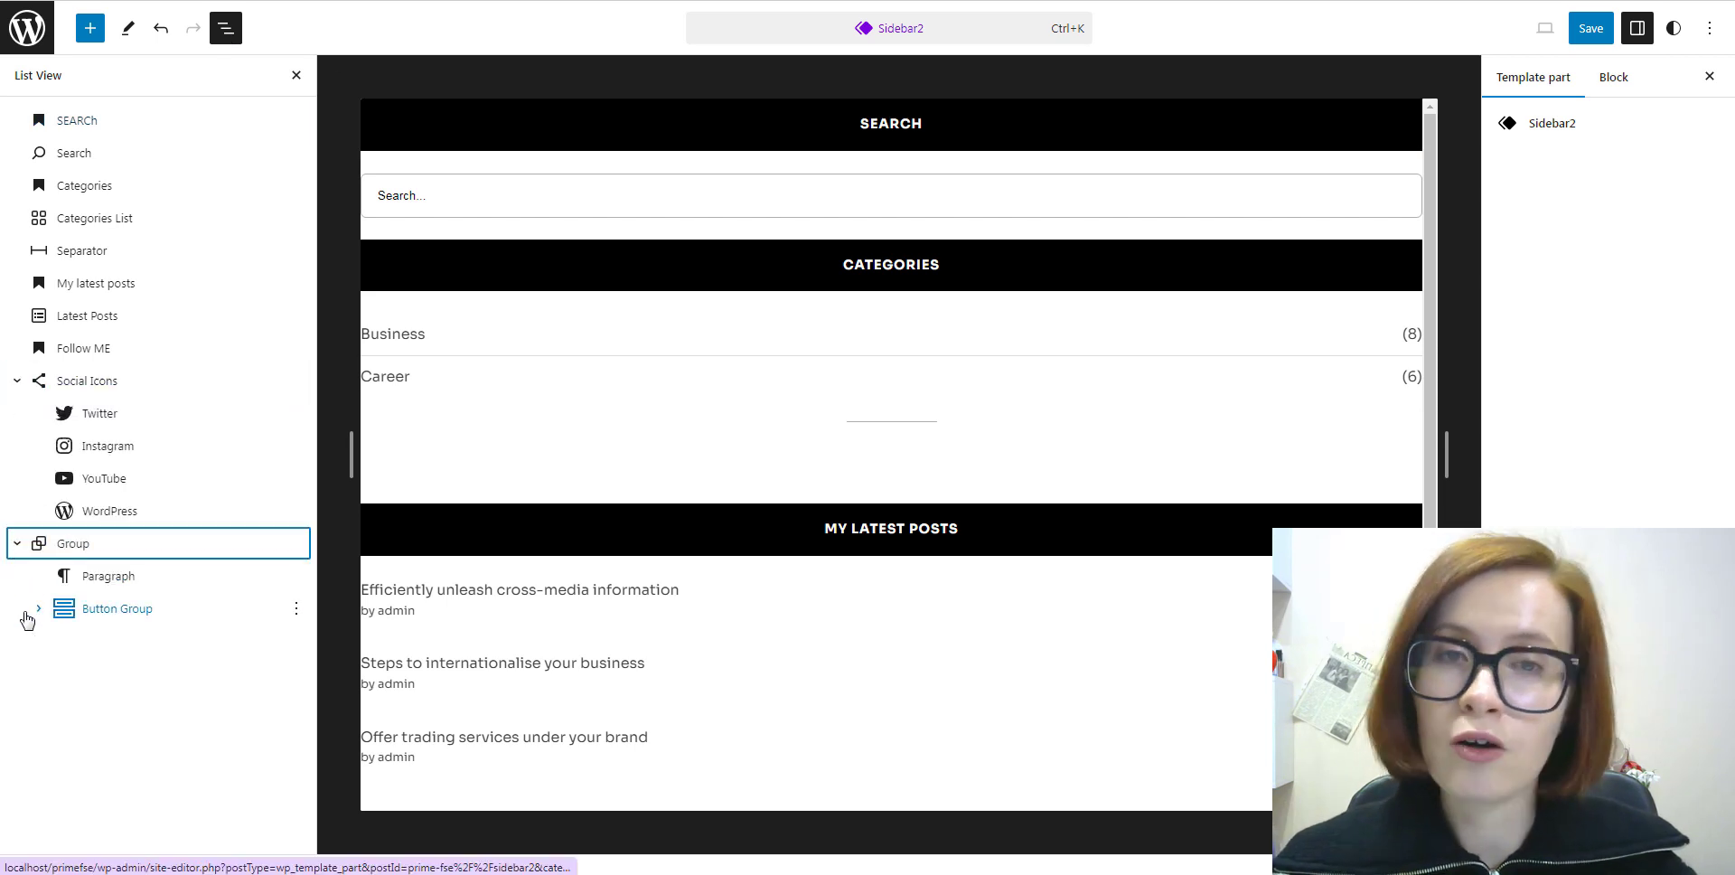
click(38, 609)
scroll(1231, 461, down, 4)
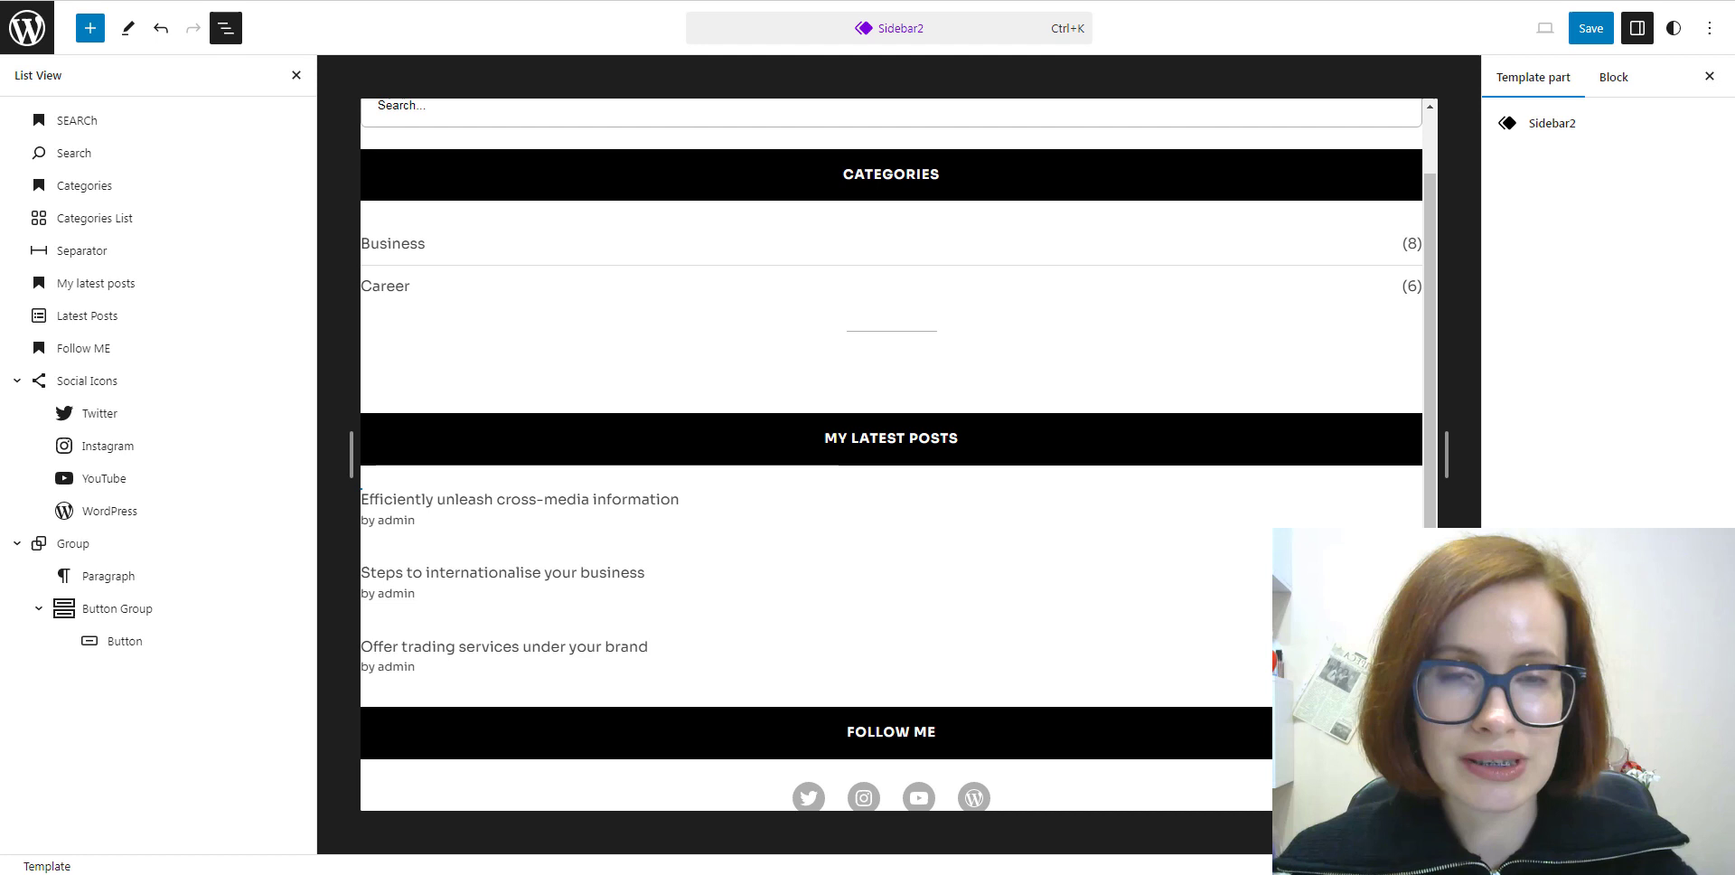
scroll(1231, 461, up, 4)
scroll(891, 452, down, 4)
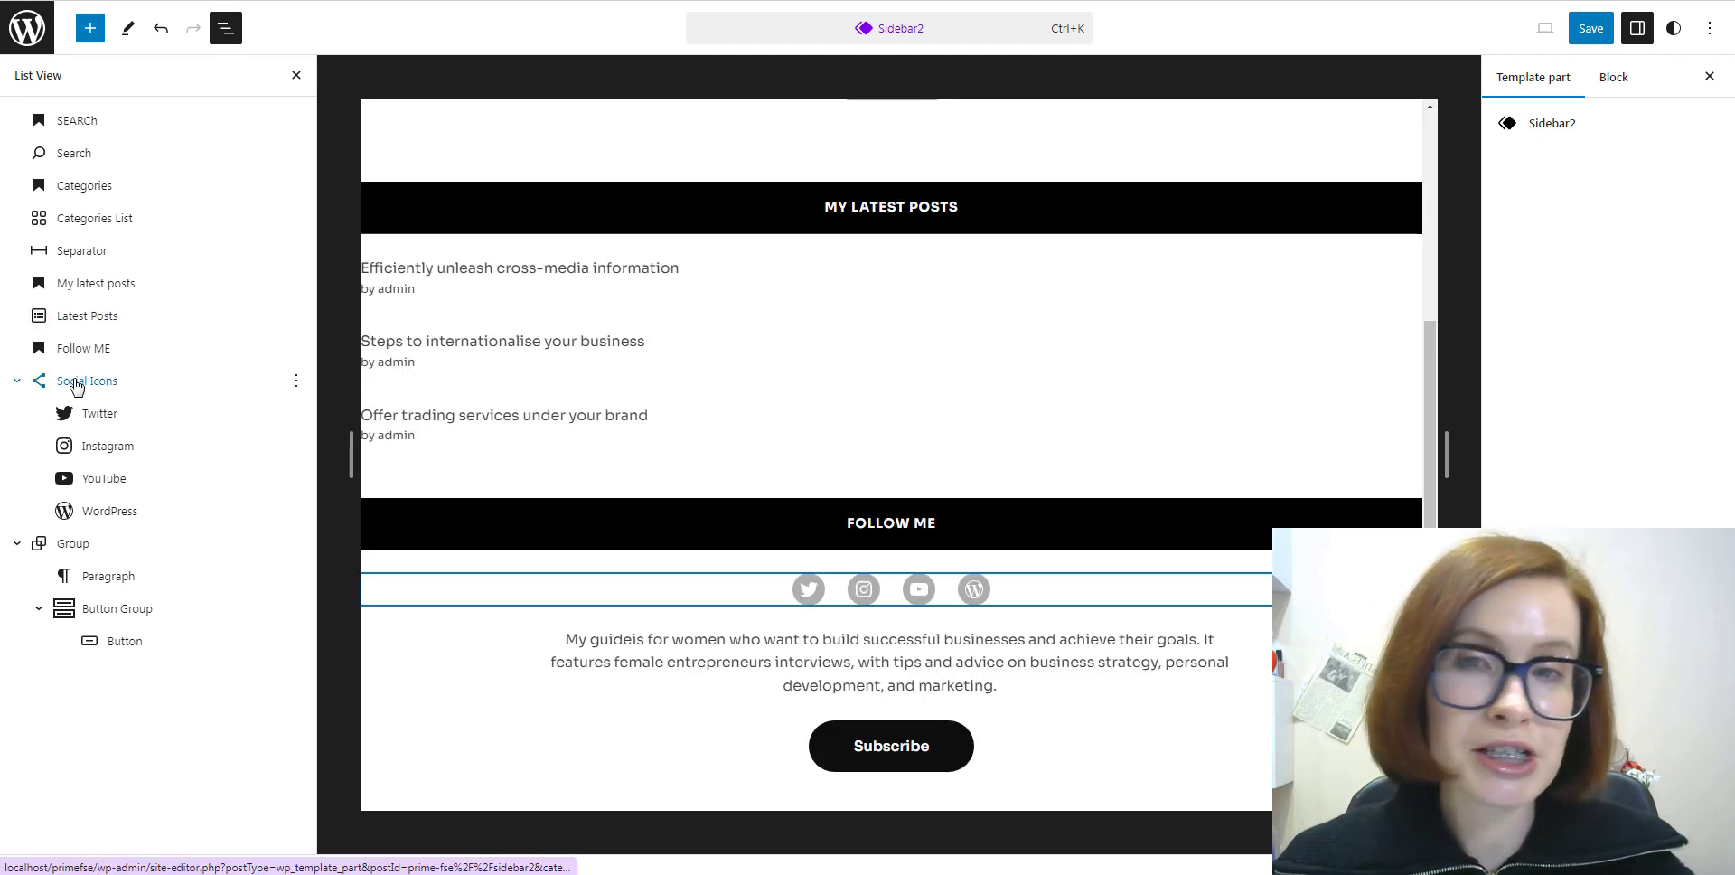
Save only Sidebar2, unchecking Header so its changes stay unsaved.
click(1588, 42)
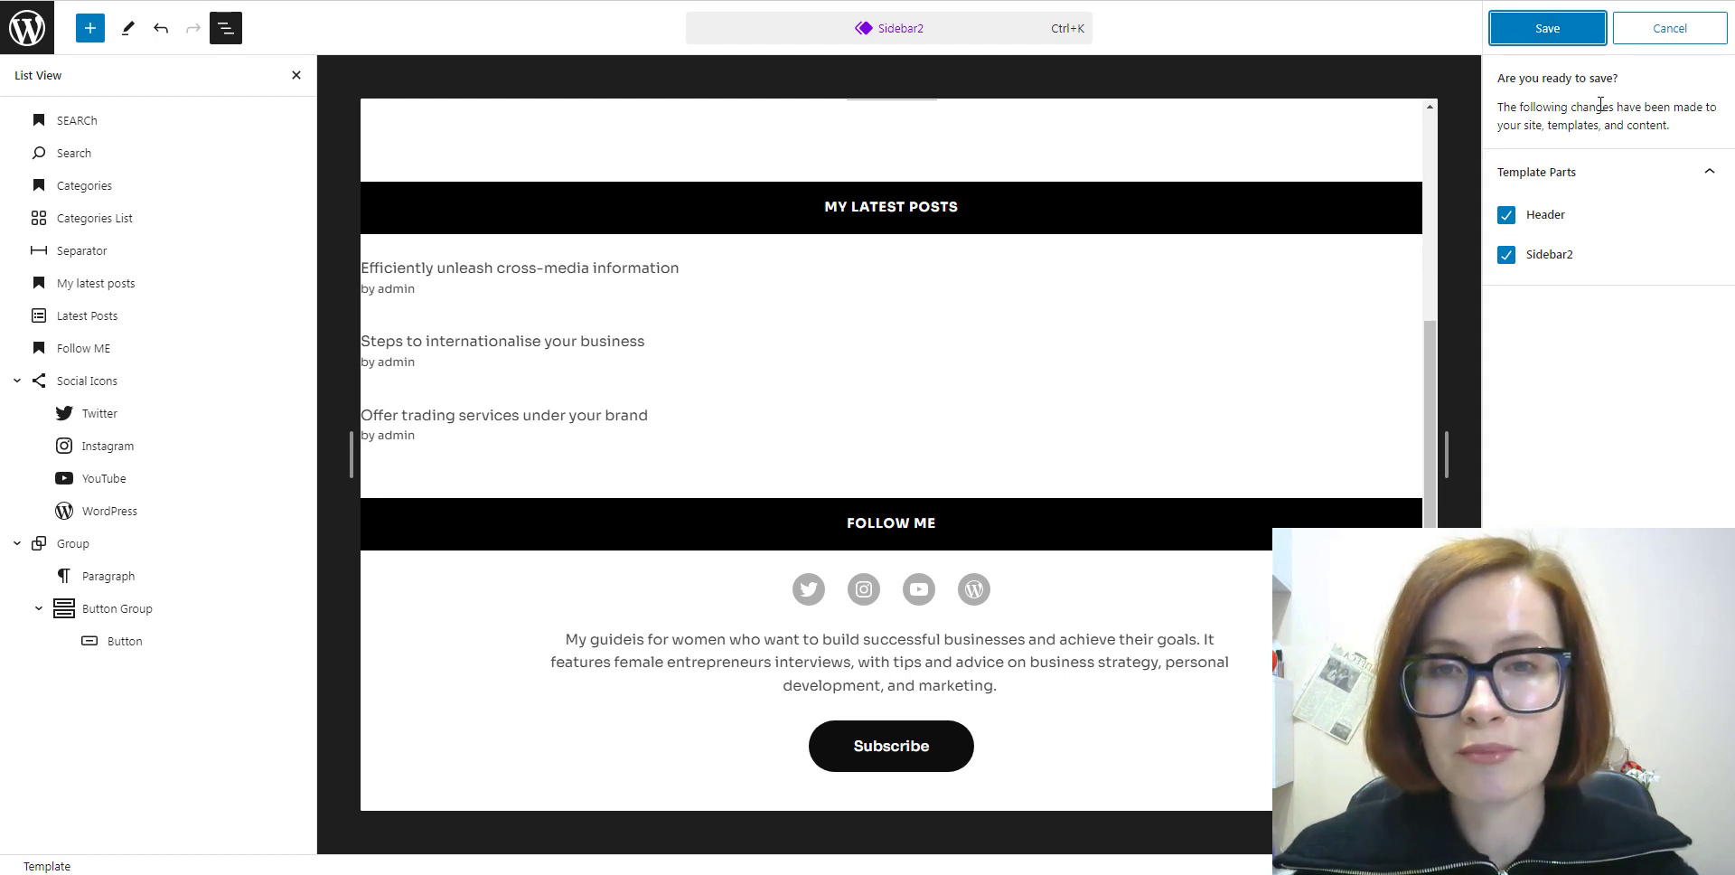
click(1508, 218)
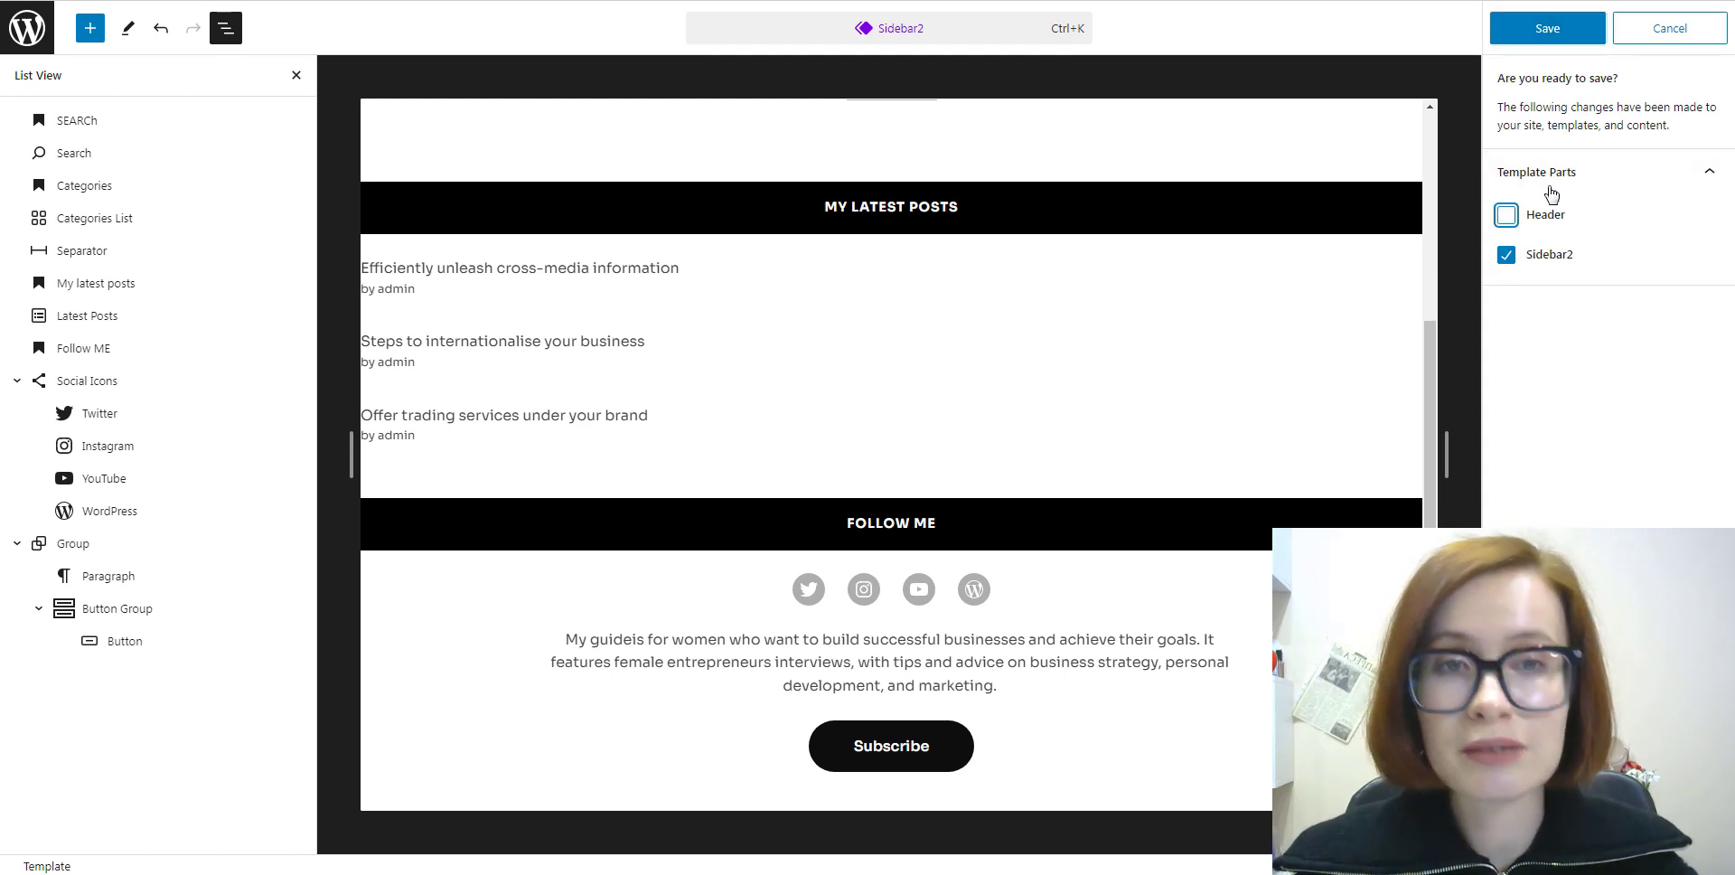
click(1551, 36)
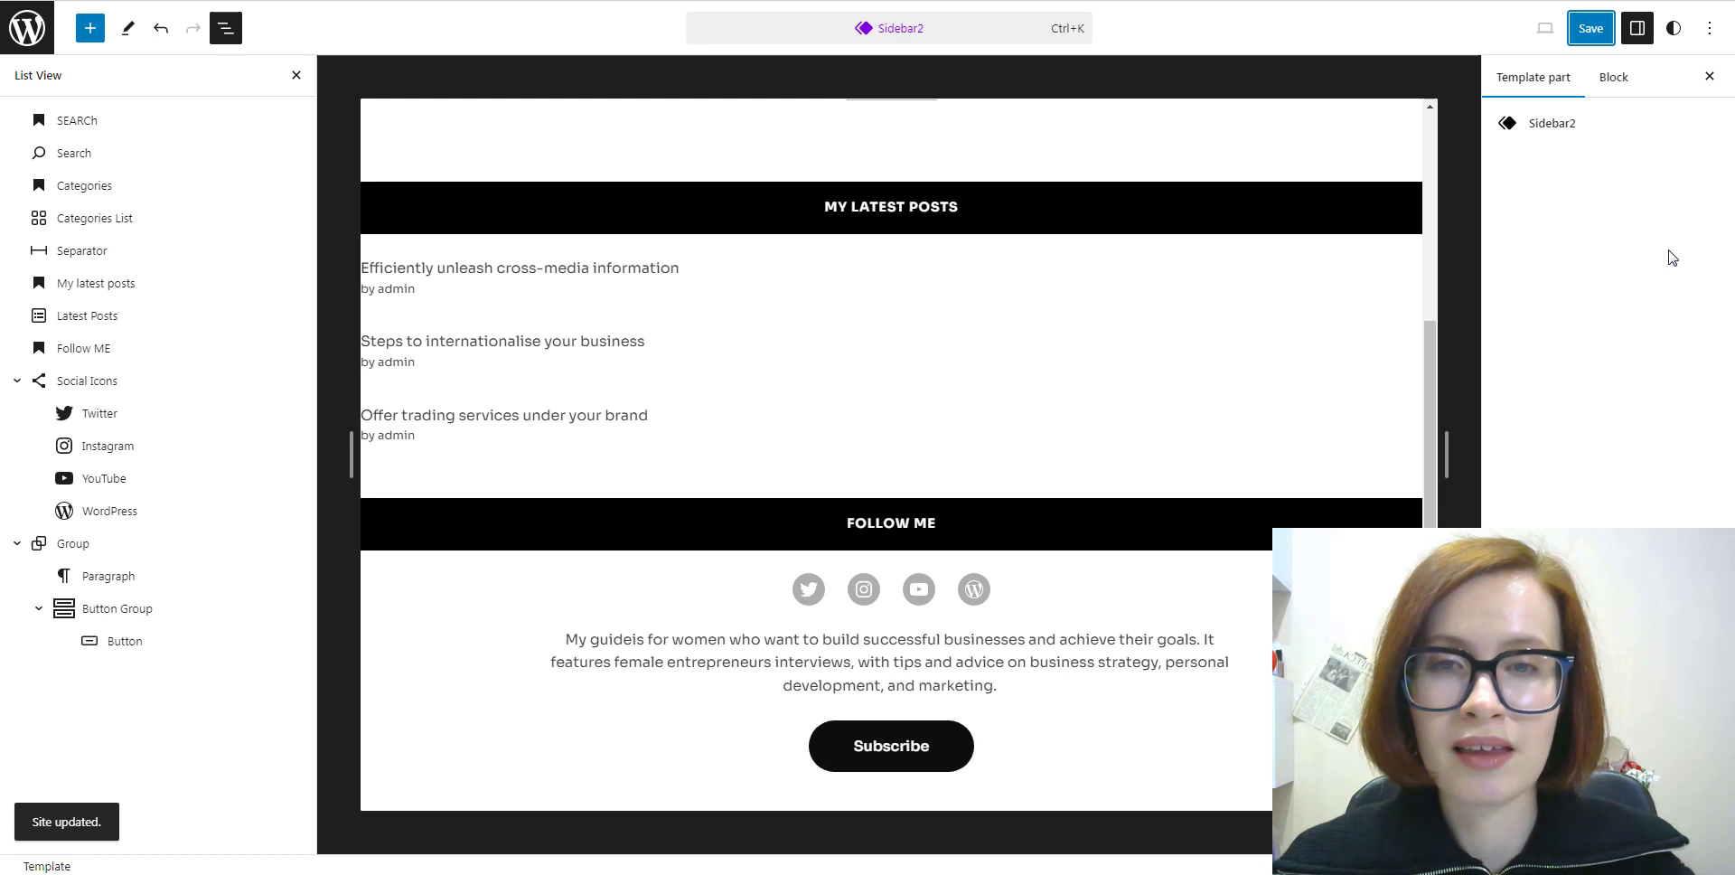
Exit the Sidebar2 editor back to the General template parts list showing Sidebar2 beside Sidebar.
click(22, 38)
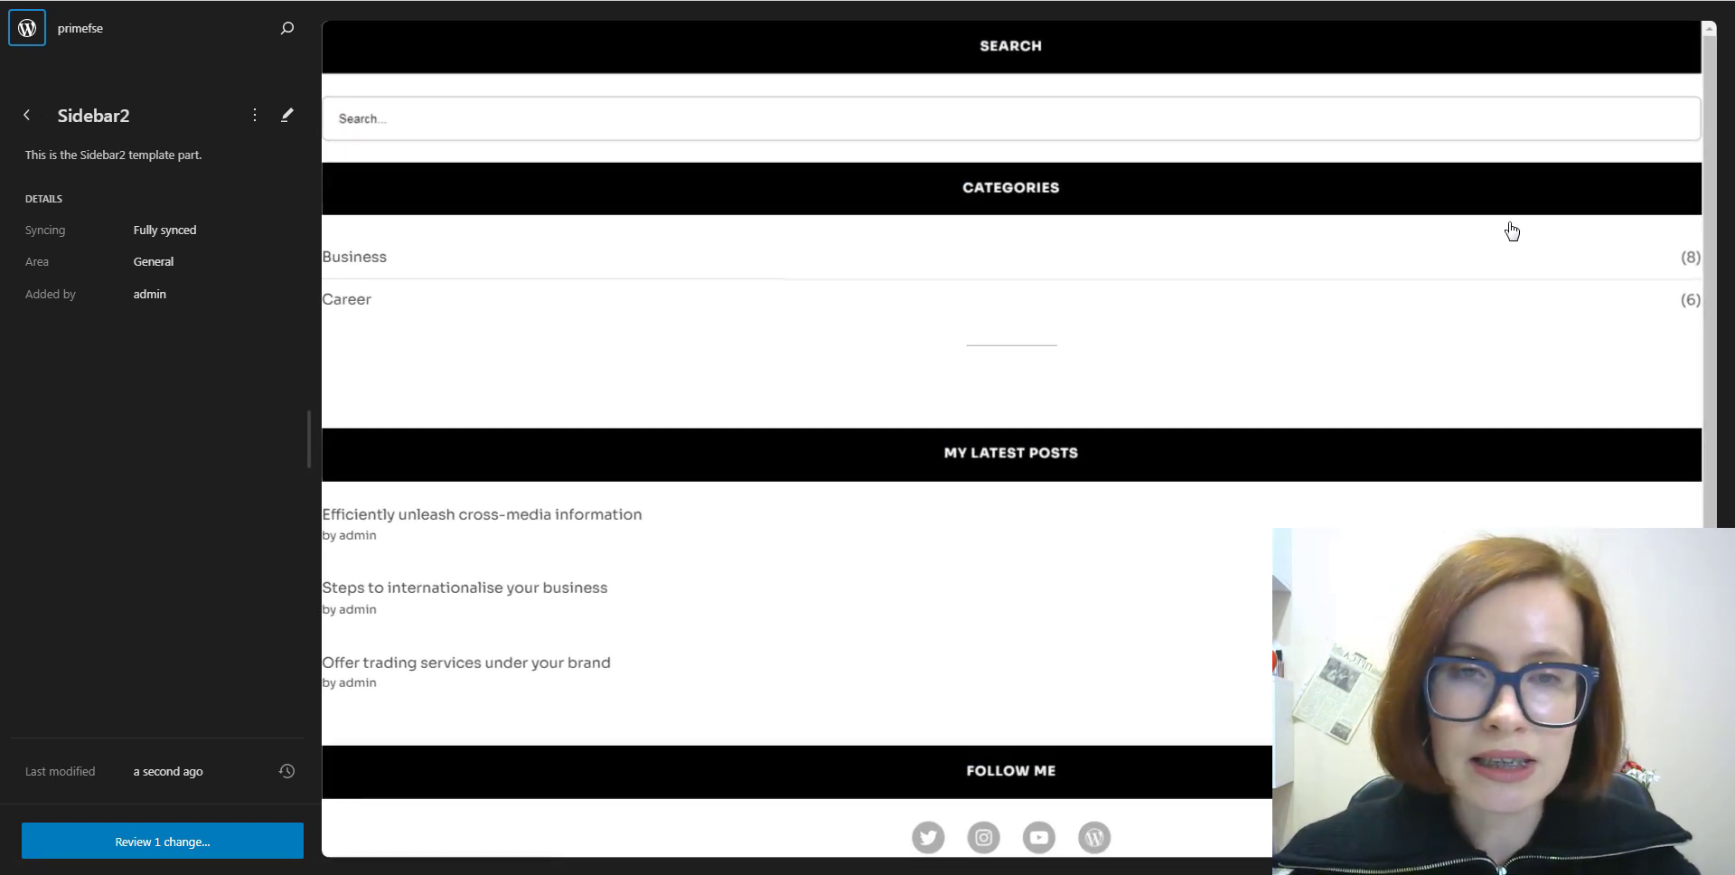
scroll(1549, 341, down, 2)
scroll(1549, 341, up, 2)
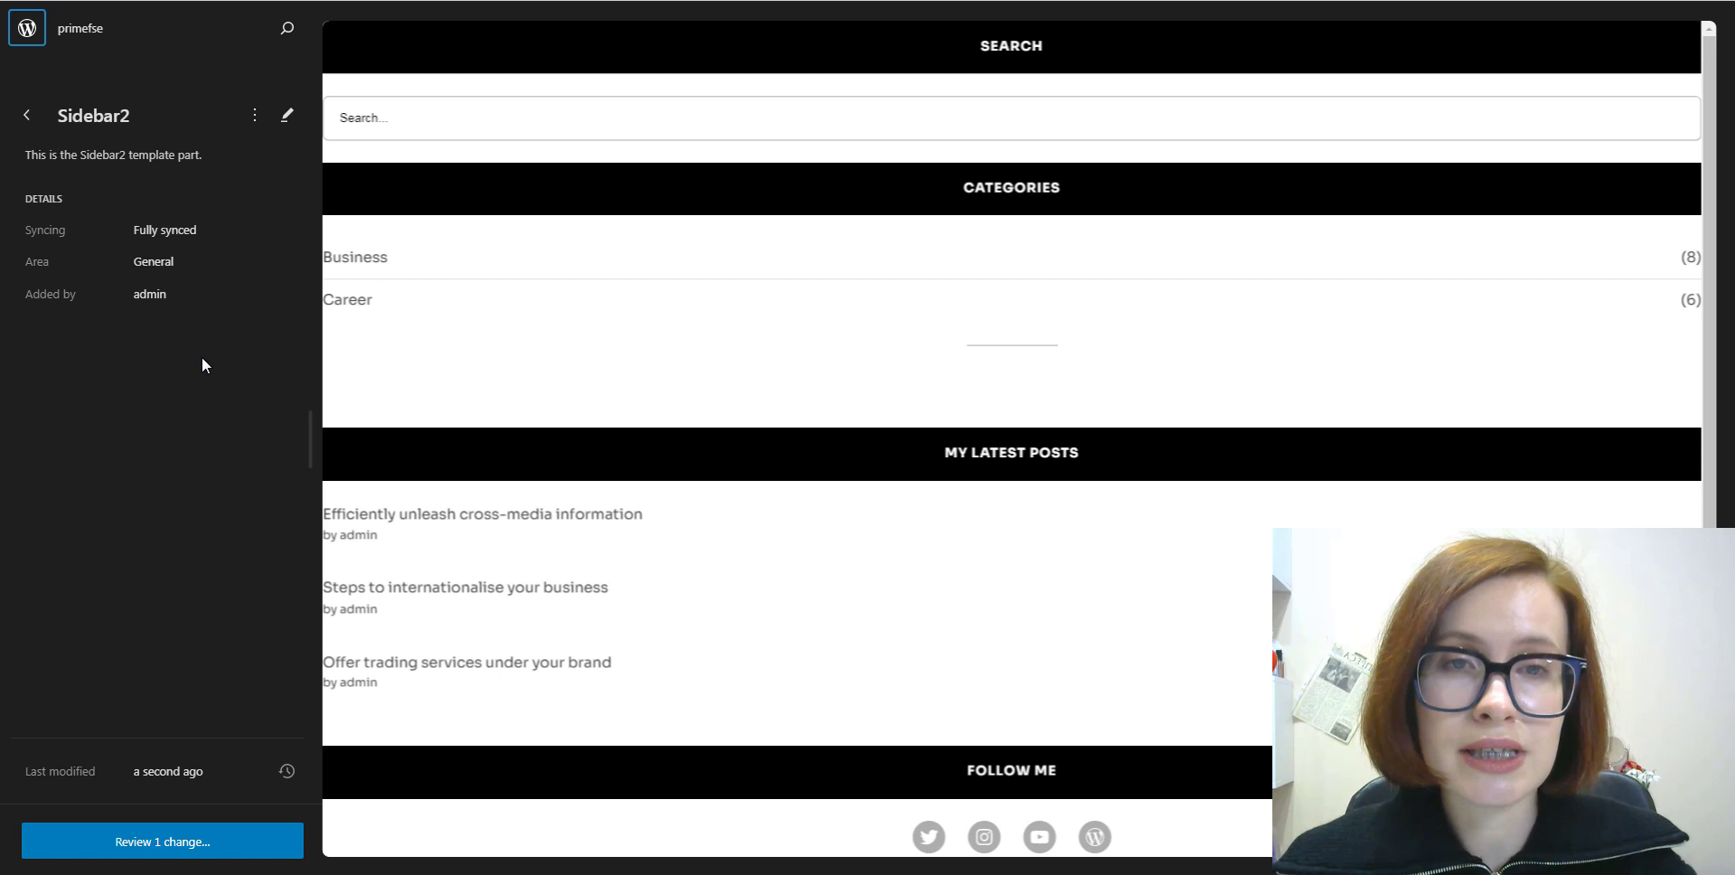
click(28, 116)
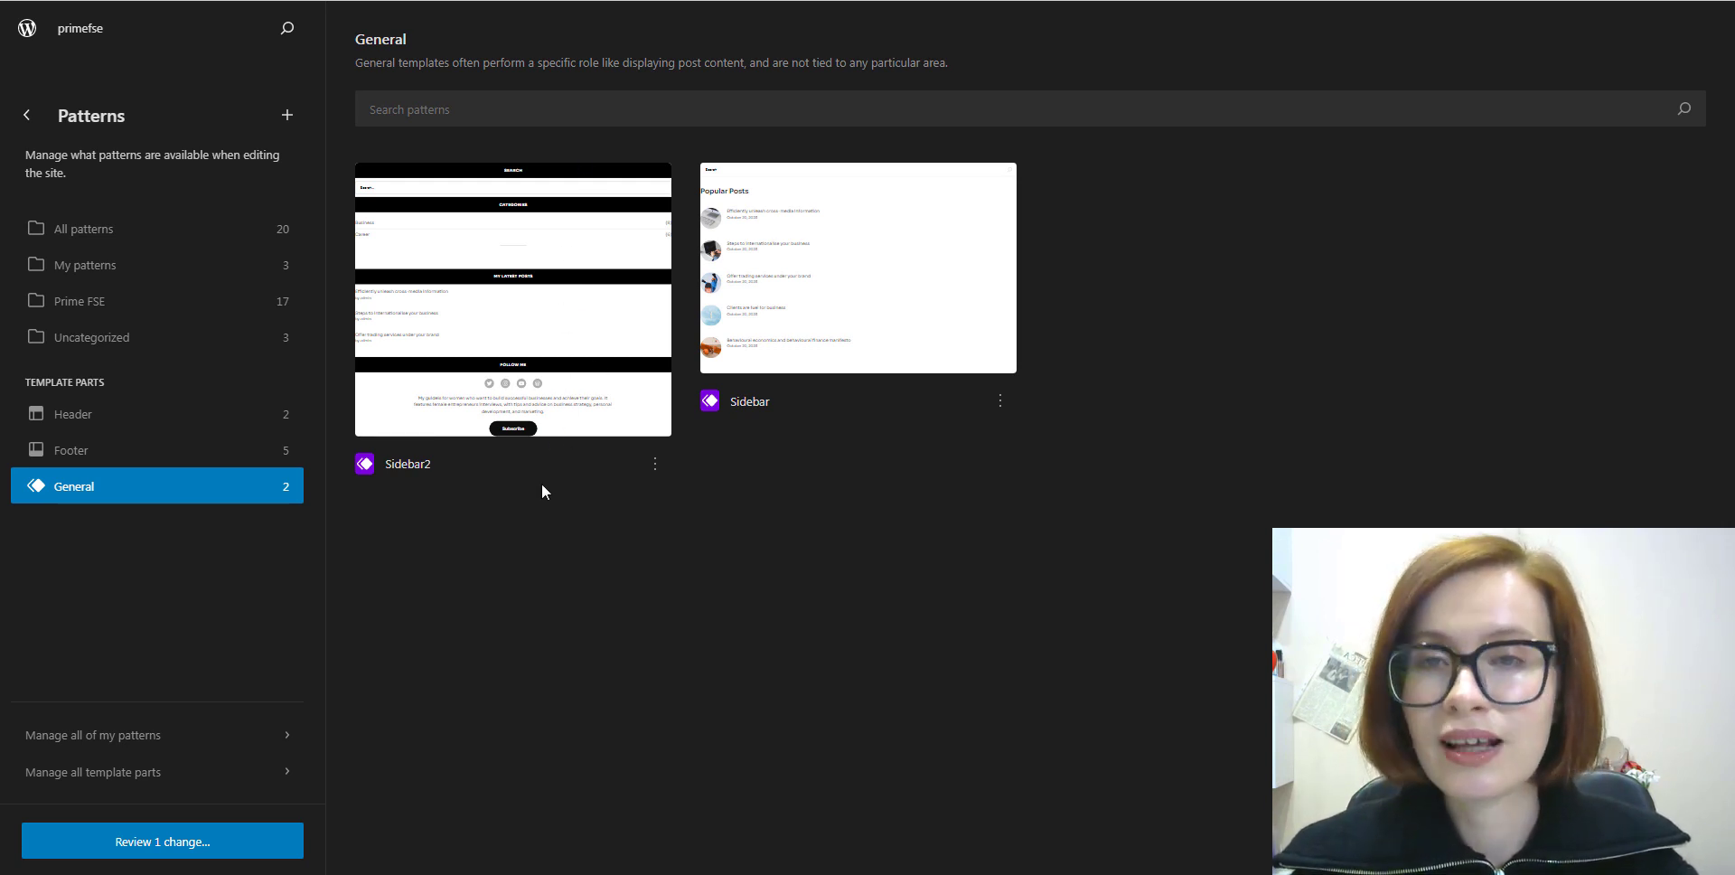
Go back to Design, open Templates and select Single Posts.
click(26, 116)
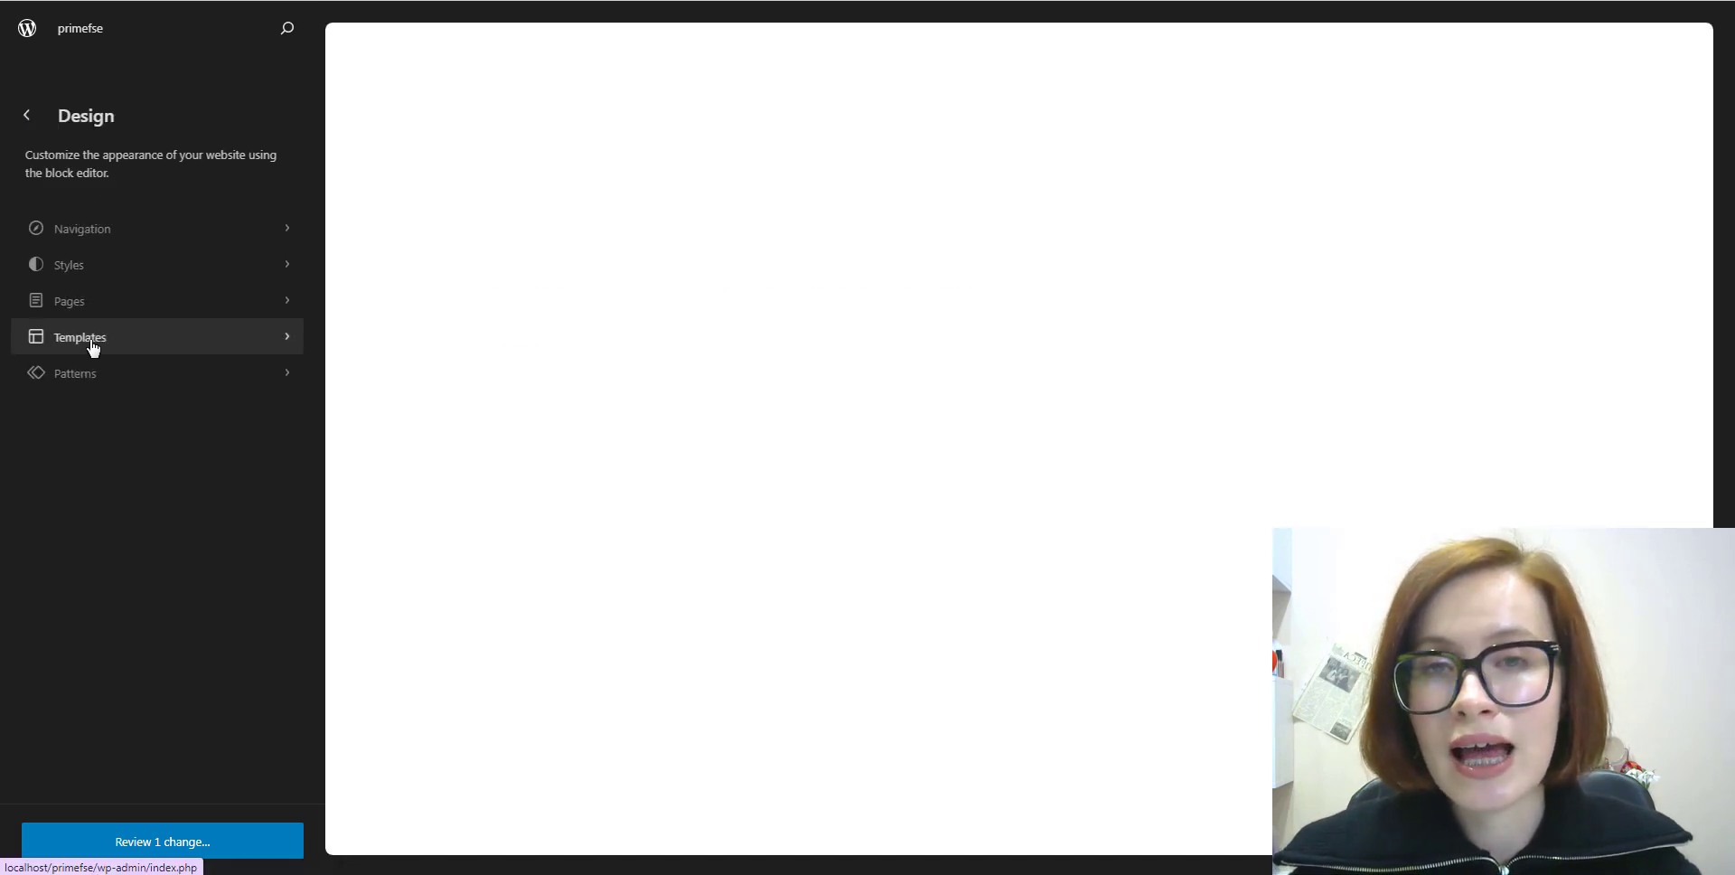
click(91, 342)
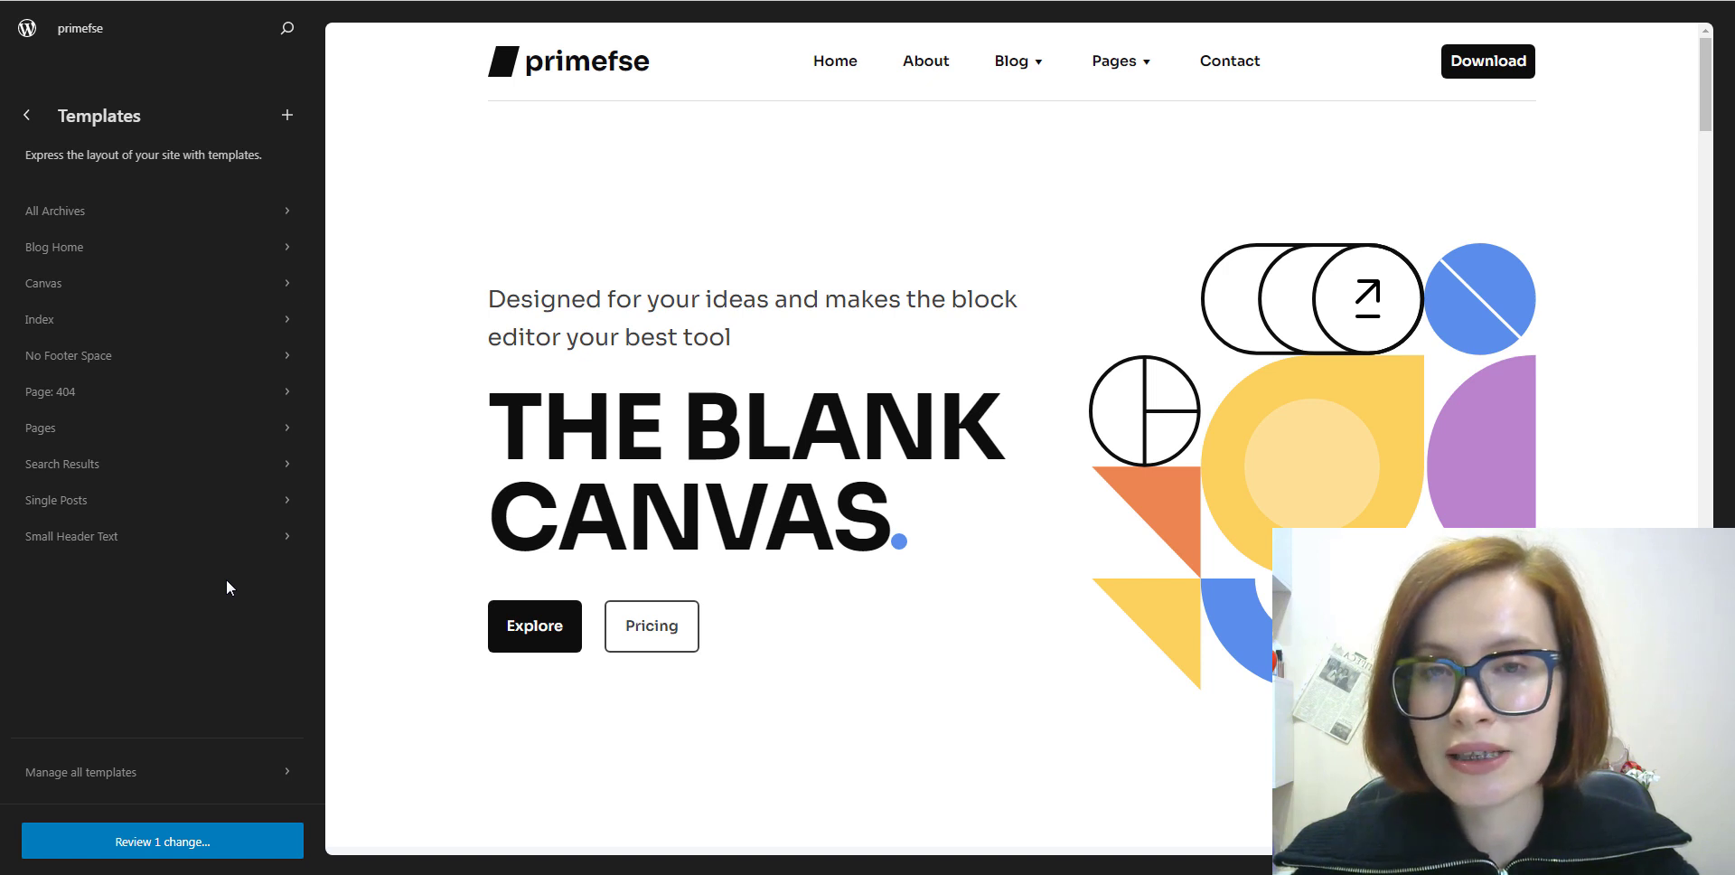
click(59, 510)
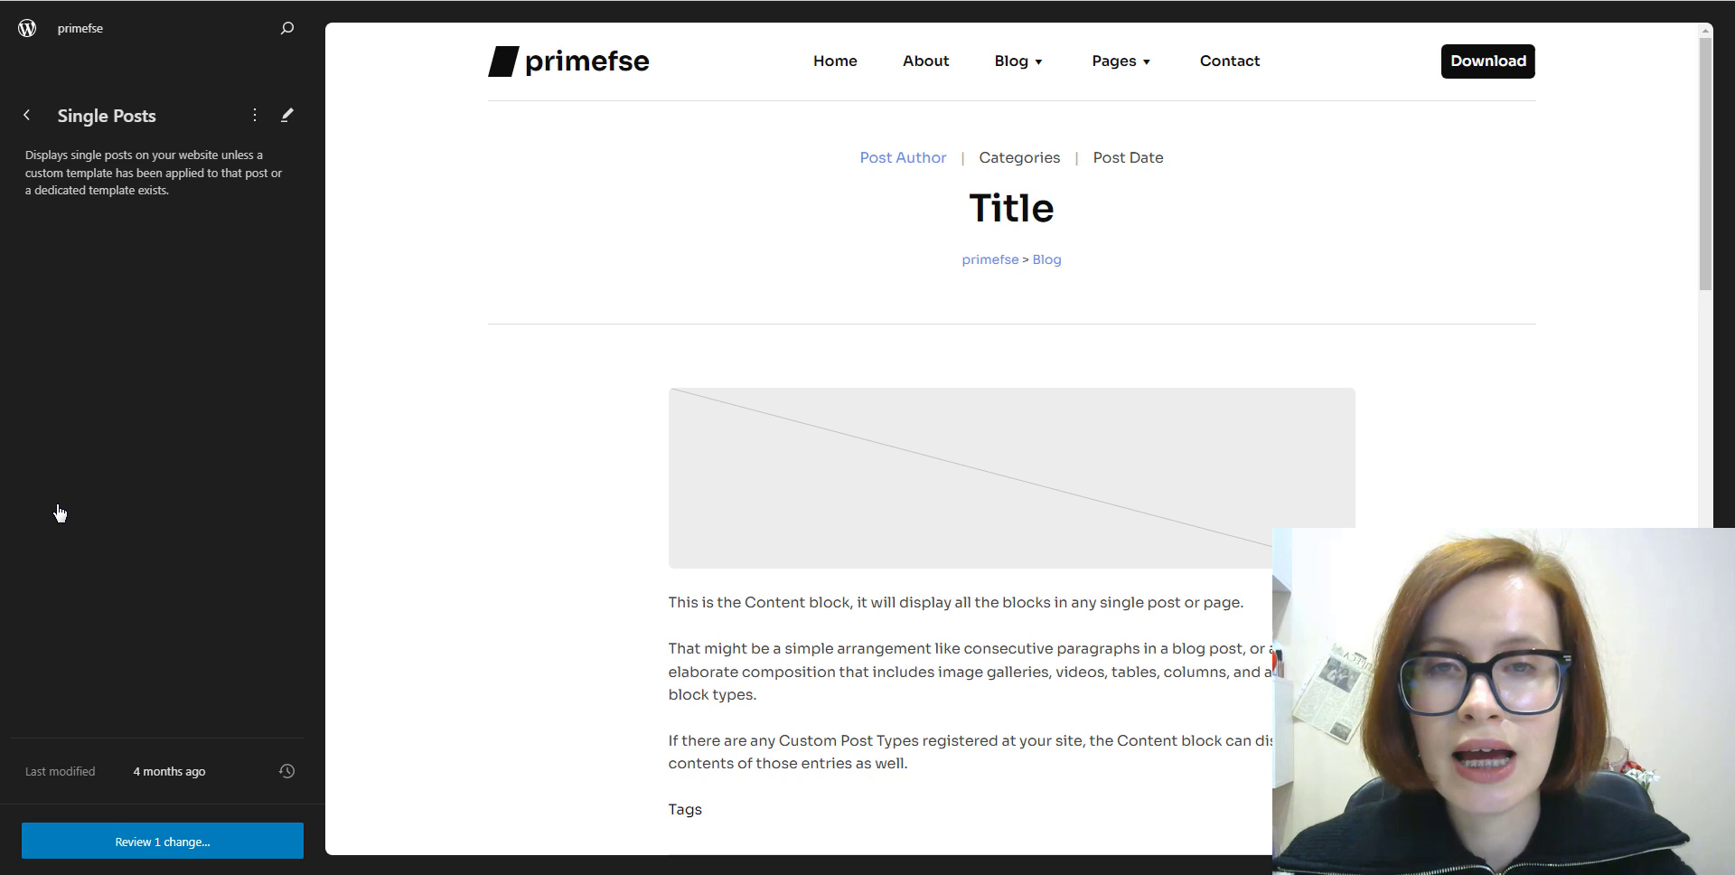
Open the Single Posts template for editing and scroll through its preview.
click(289, 117)
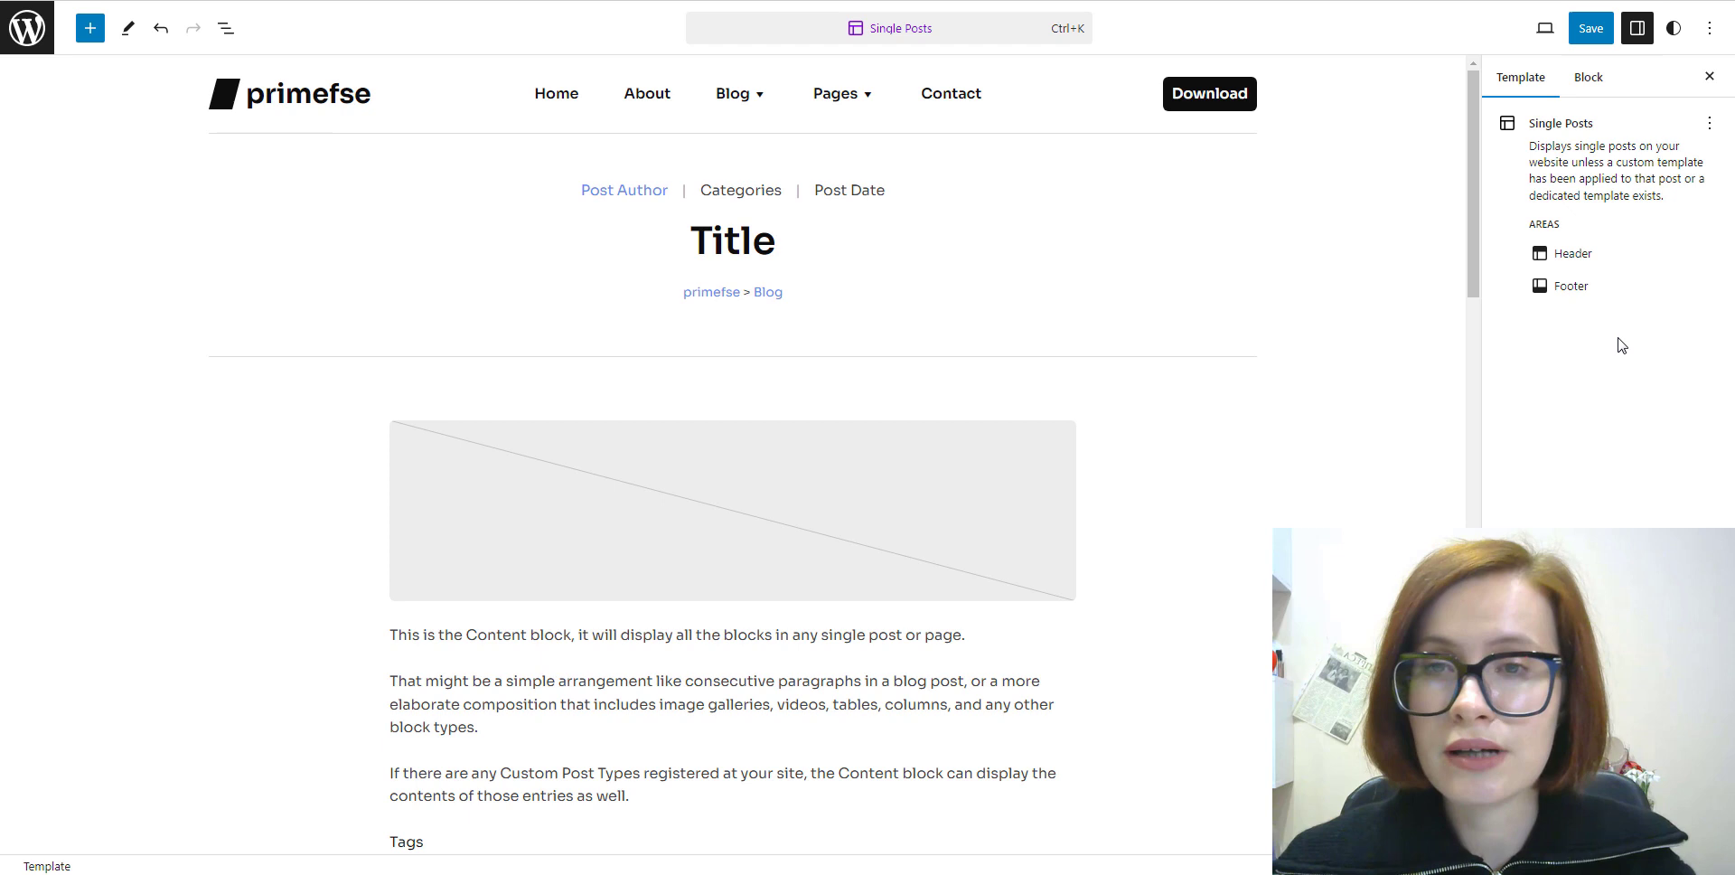
scroll(1475, 375, down, 7)
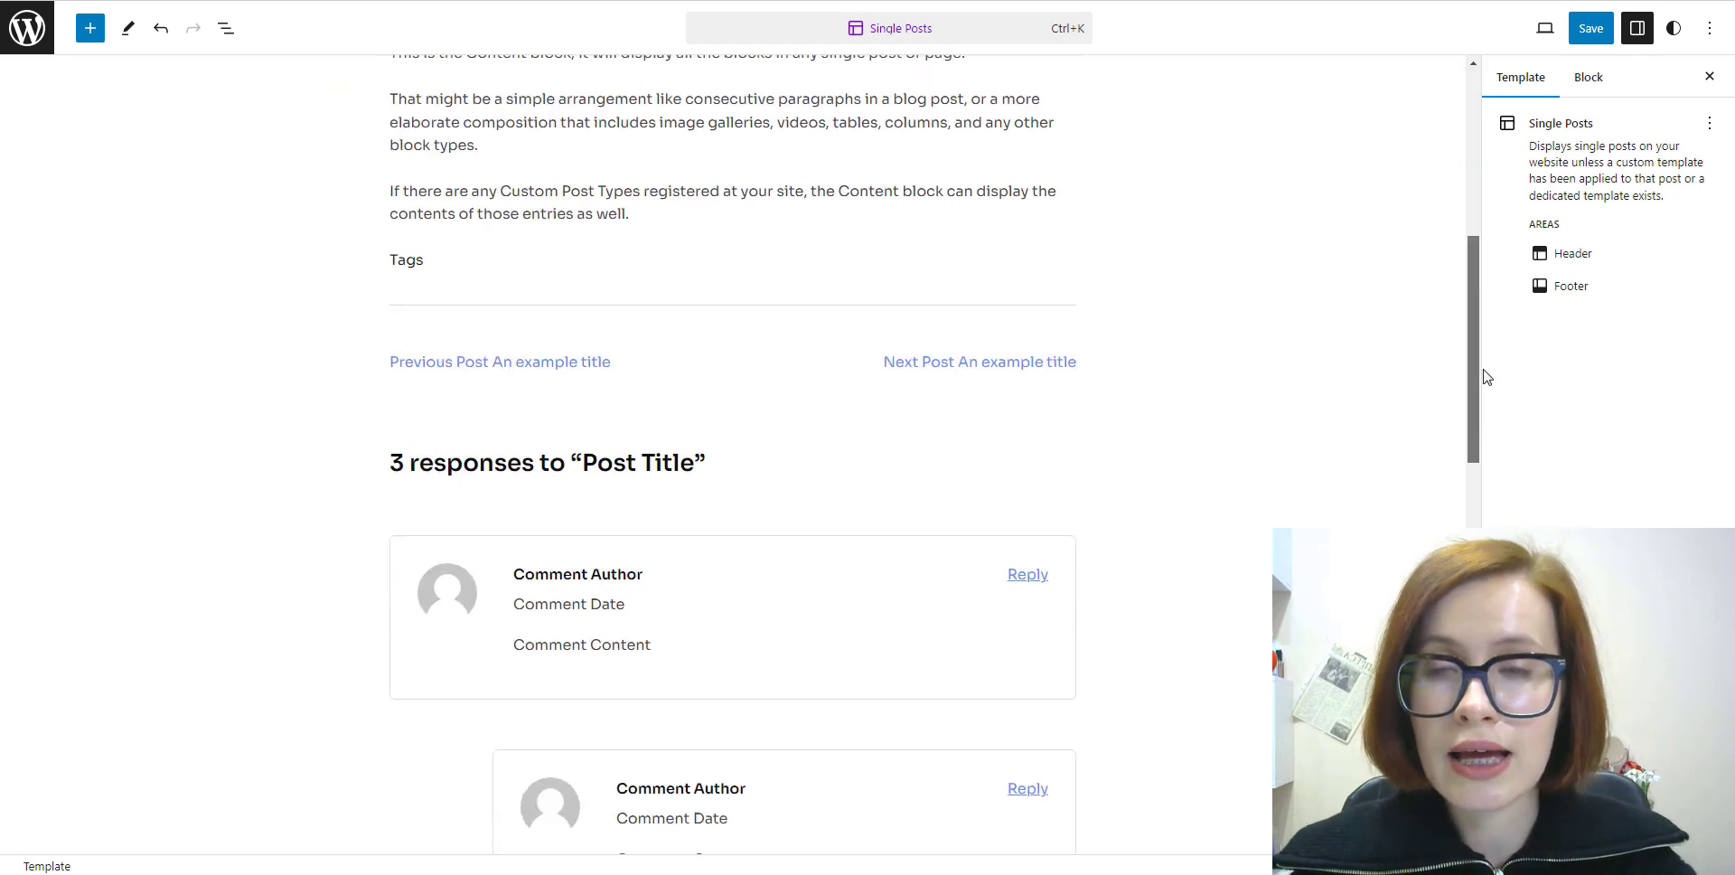
drag(1487, 384, 1484, 149)
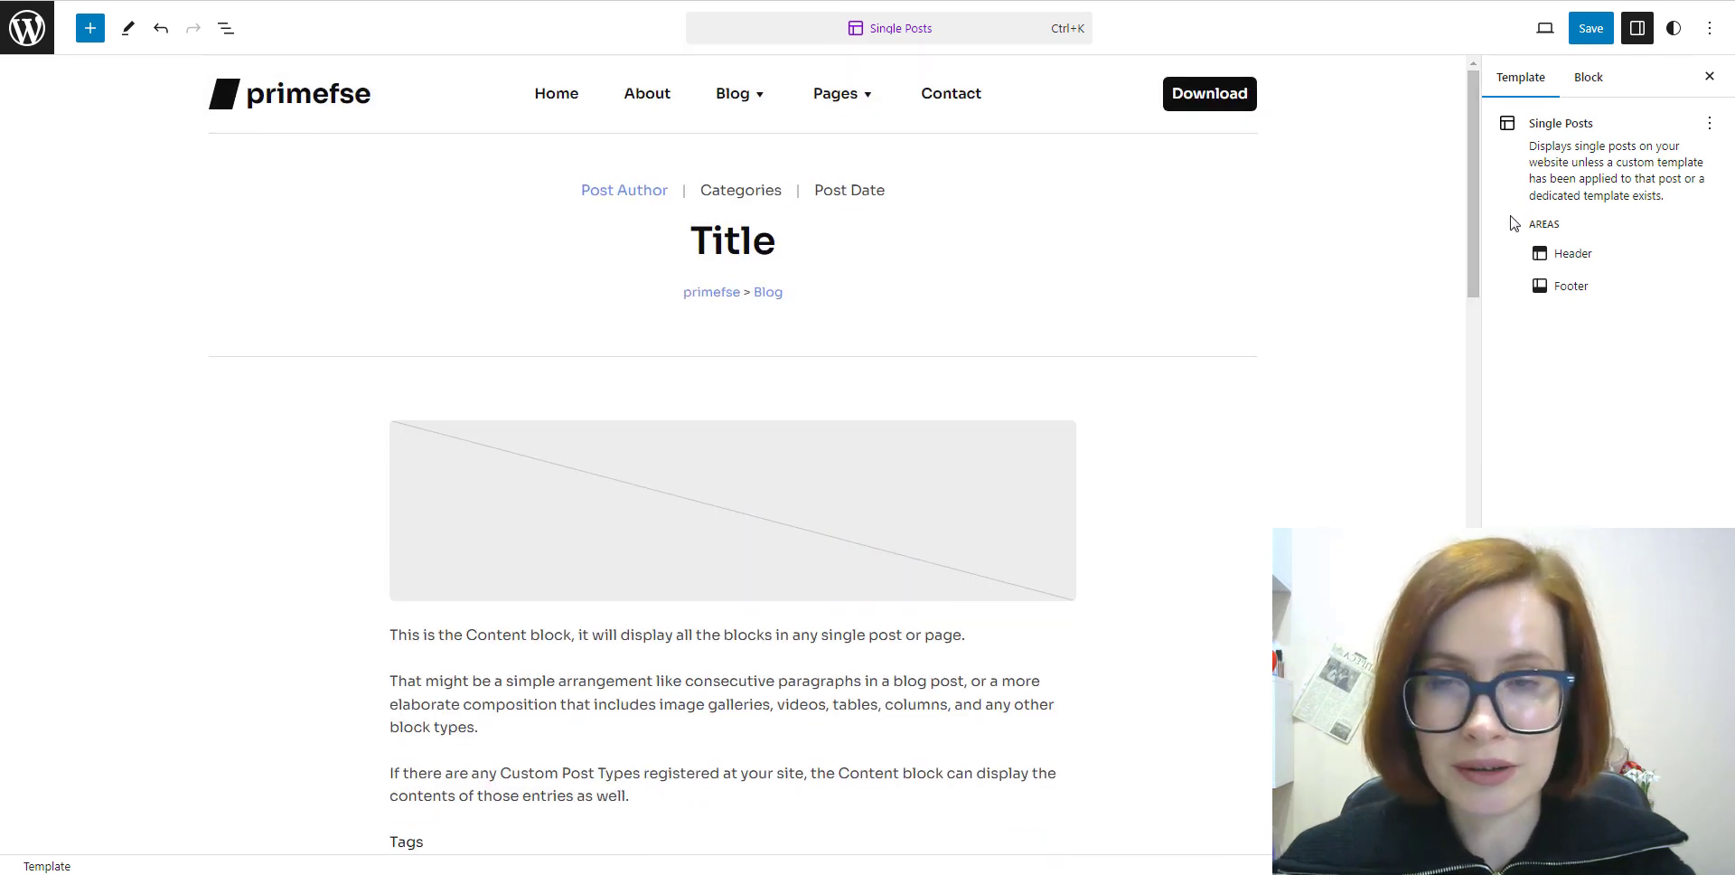
In List View, expand the nested Groups and open the post-content Group's options.
click(224, 35)
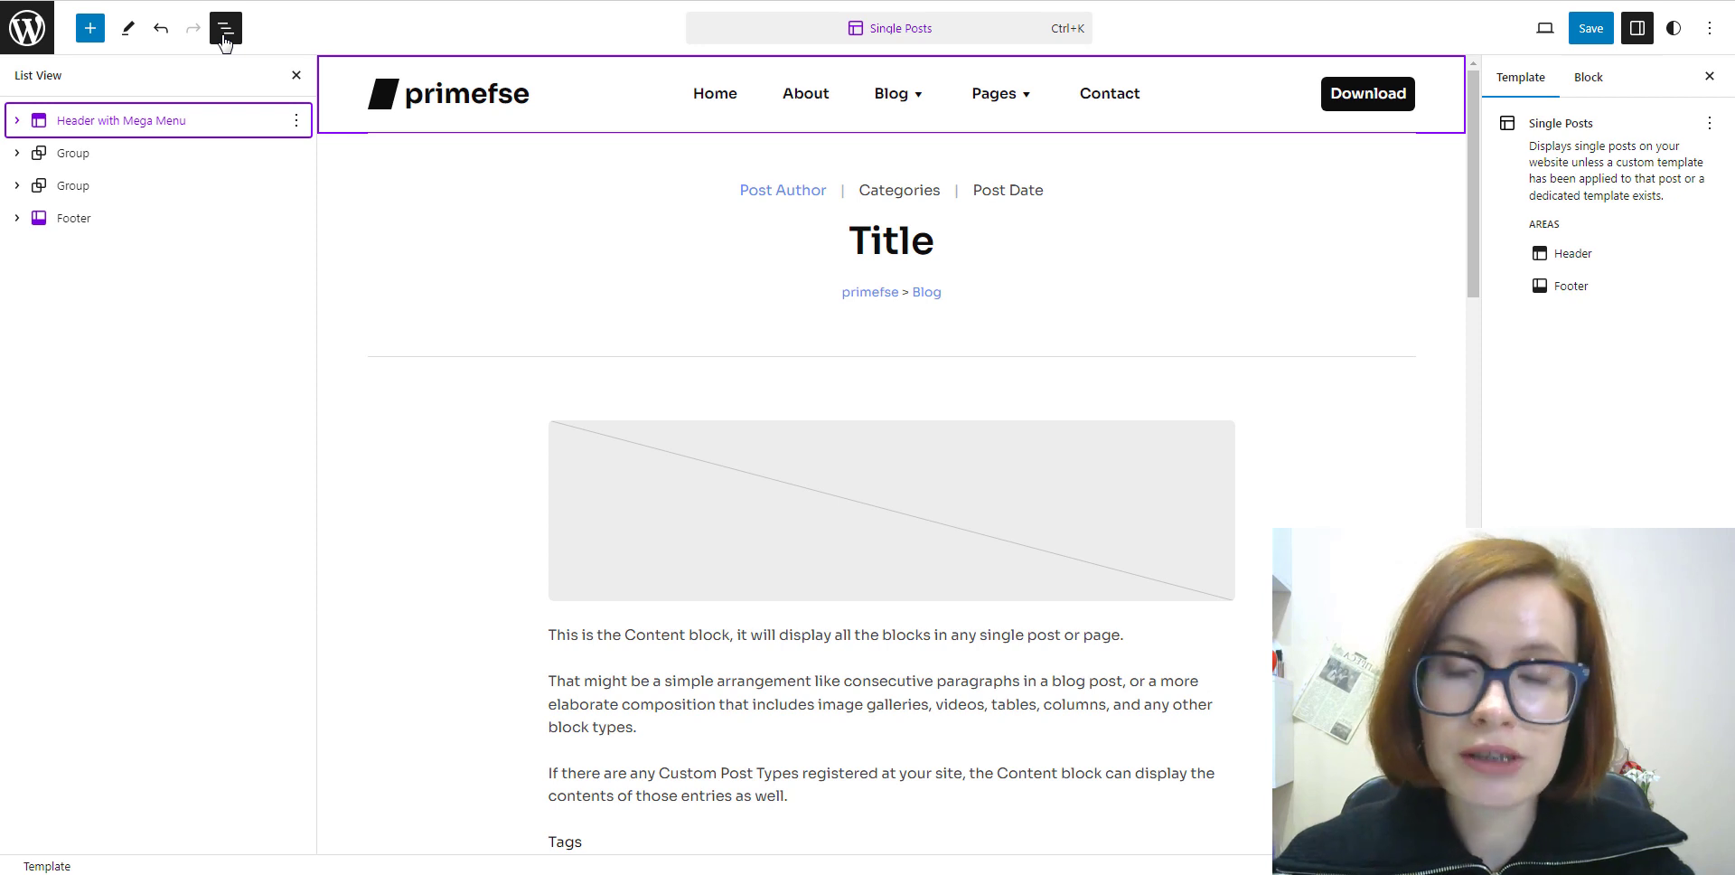
click(18, 154)
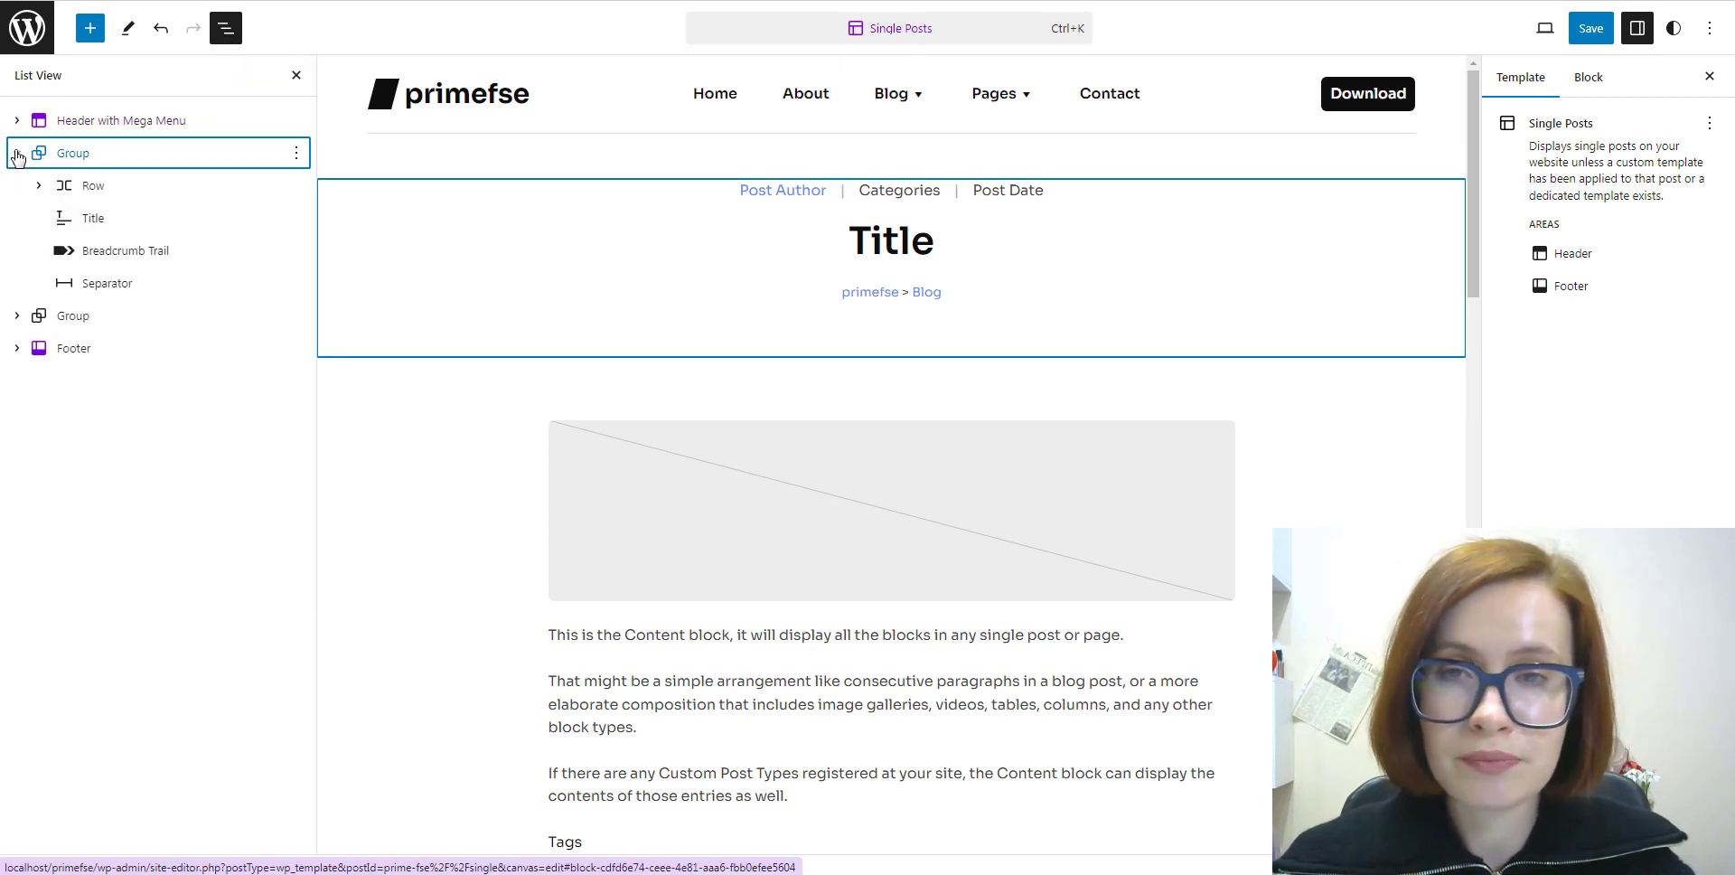
click(17, 154)
click(18, 185)
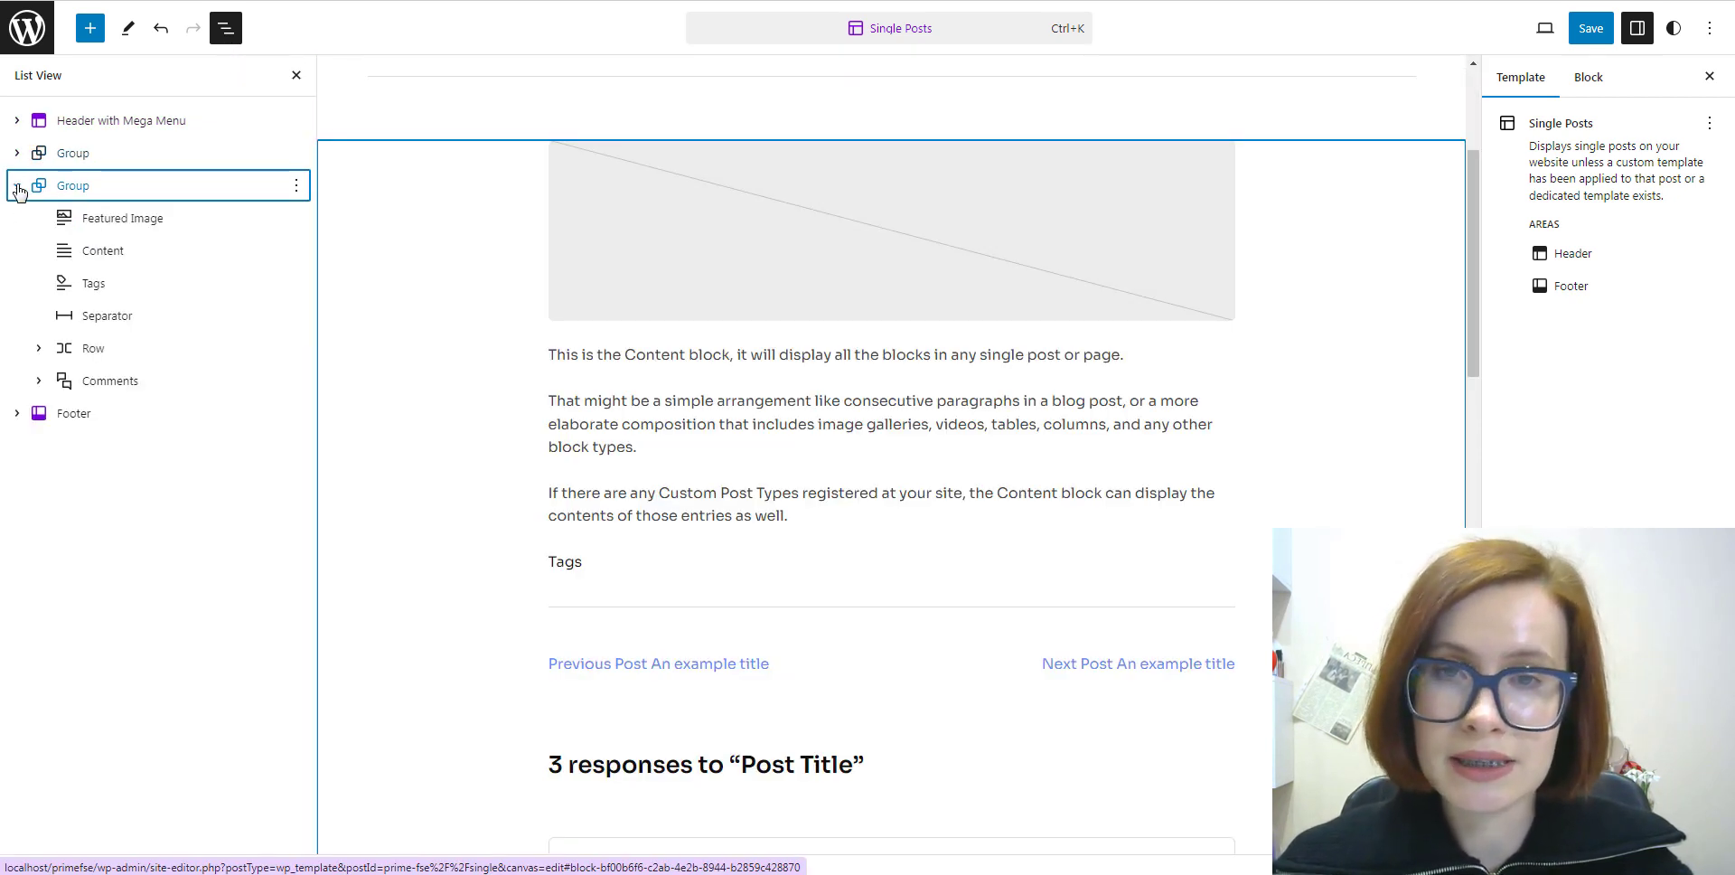
click(90, 187)
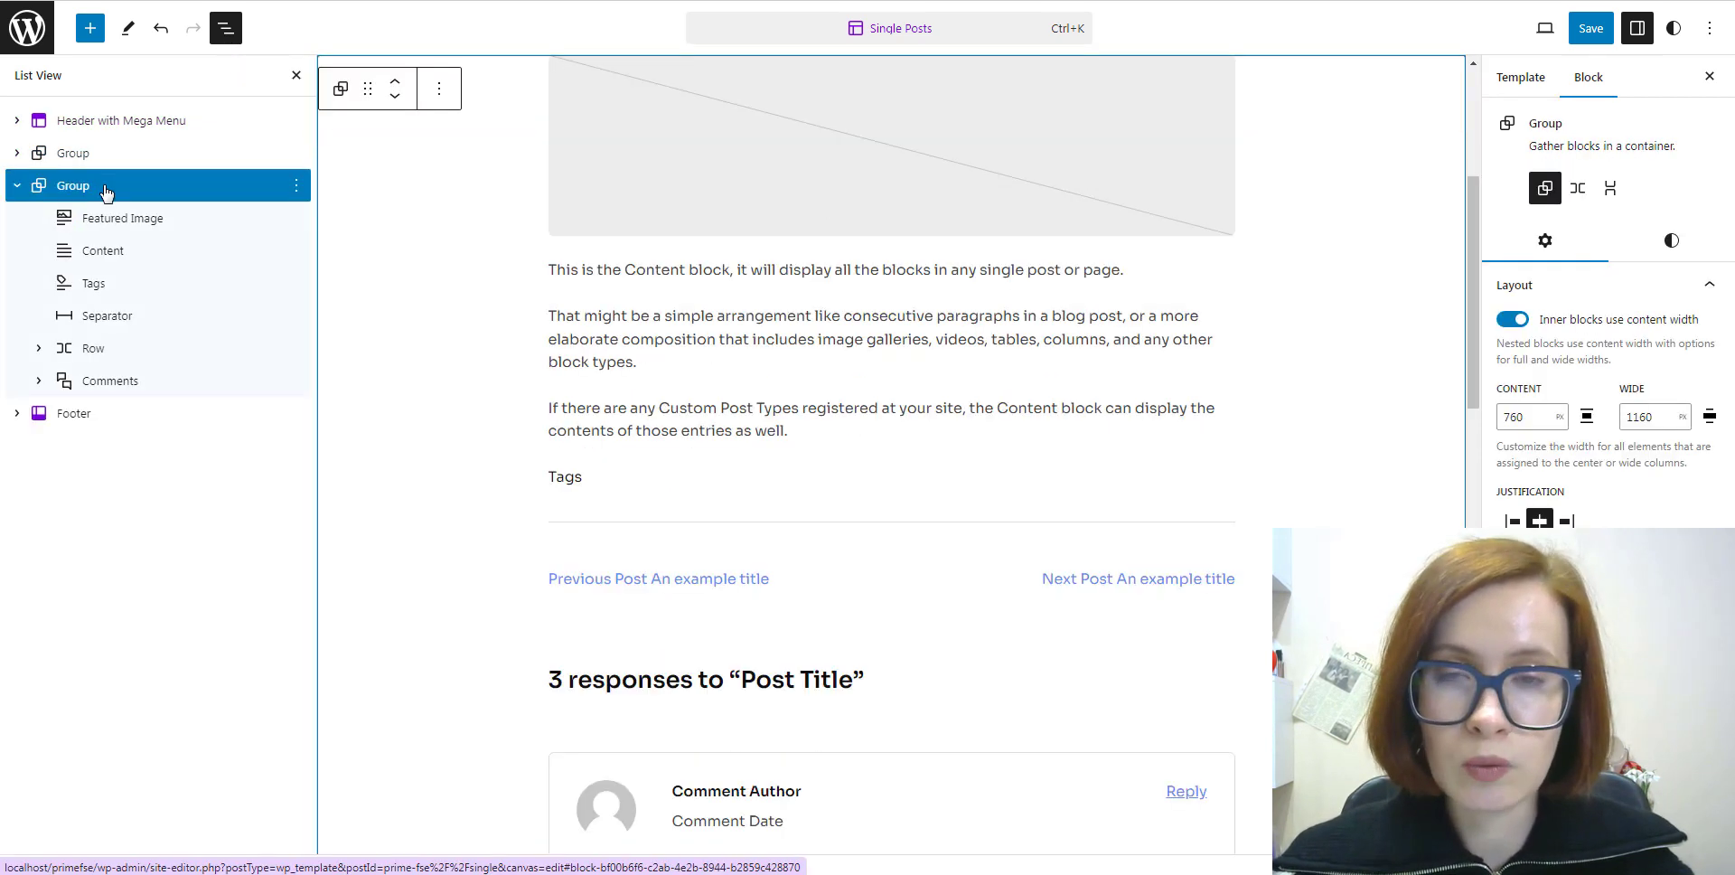
click(297, 186)
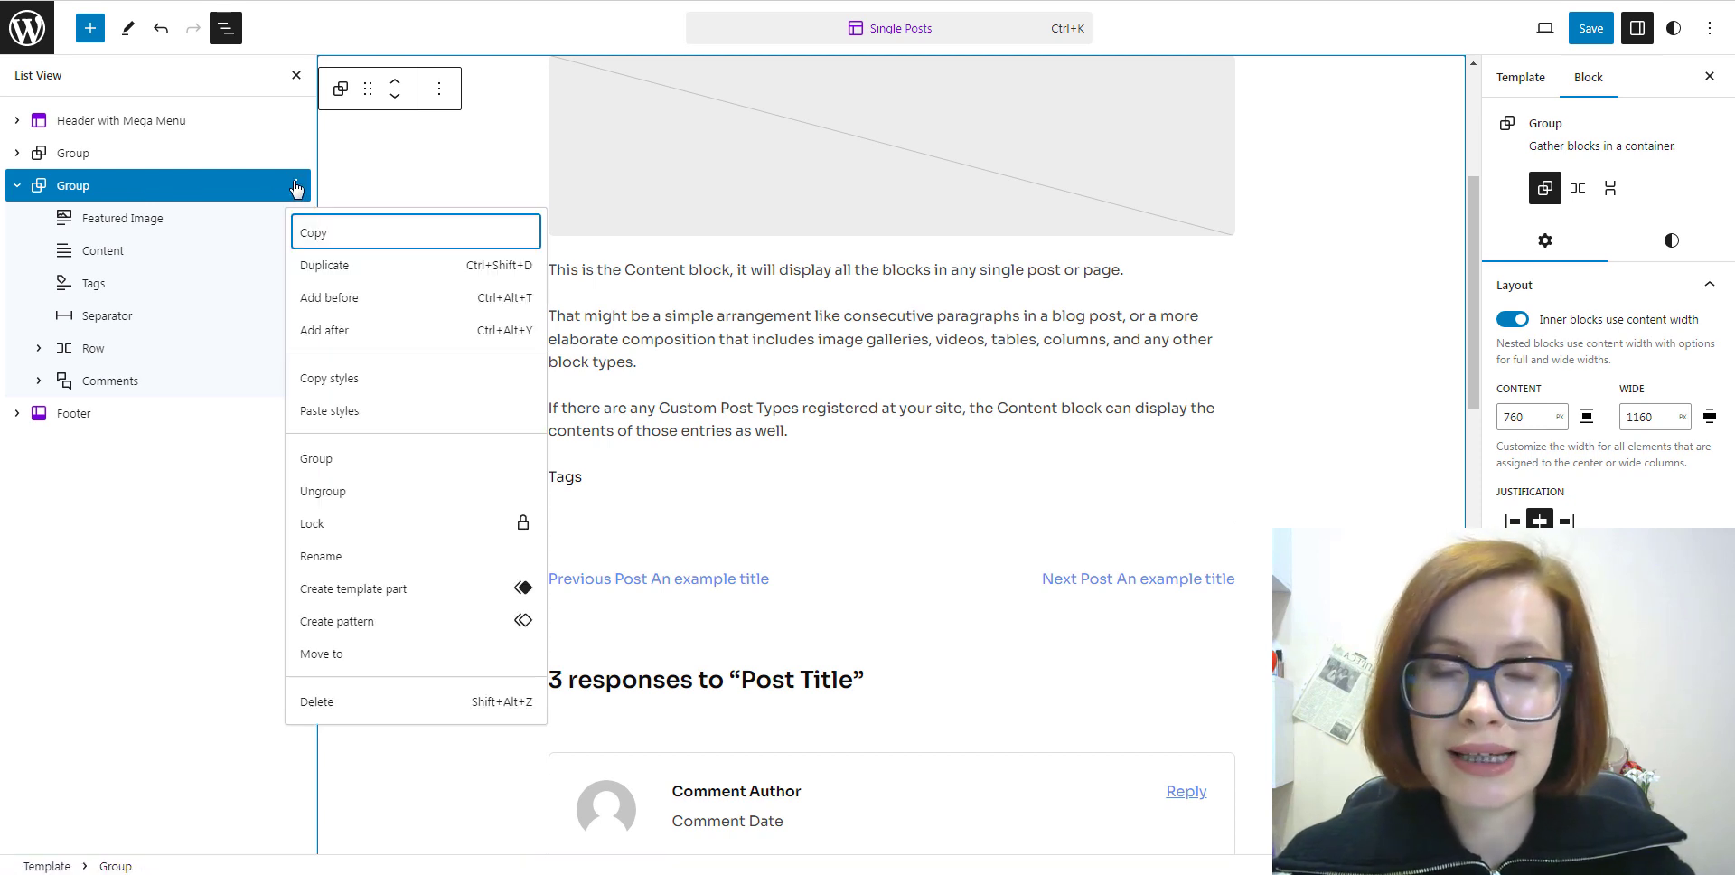
Insert a Columns block directly before the post-content Group.
click(325, 301)
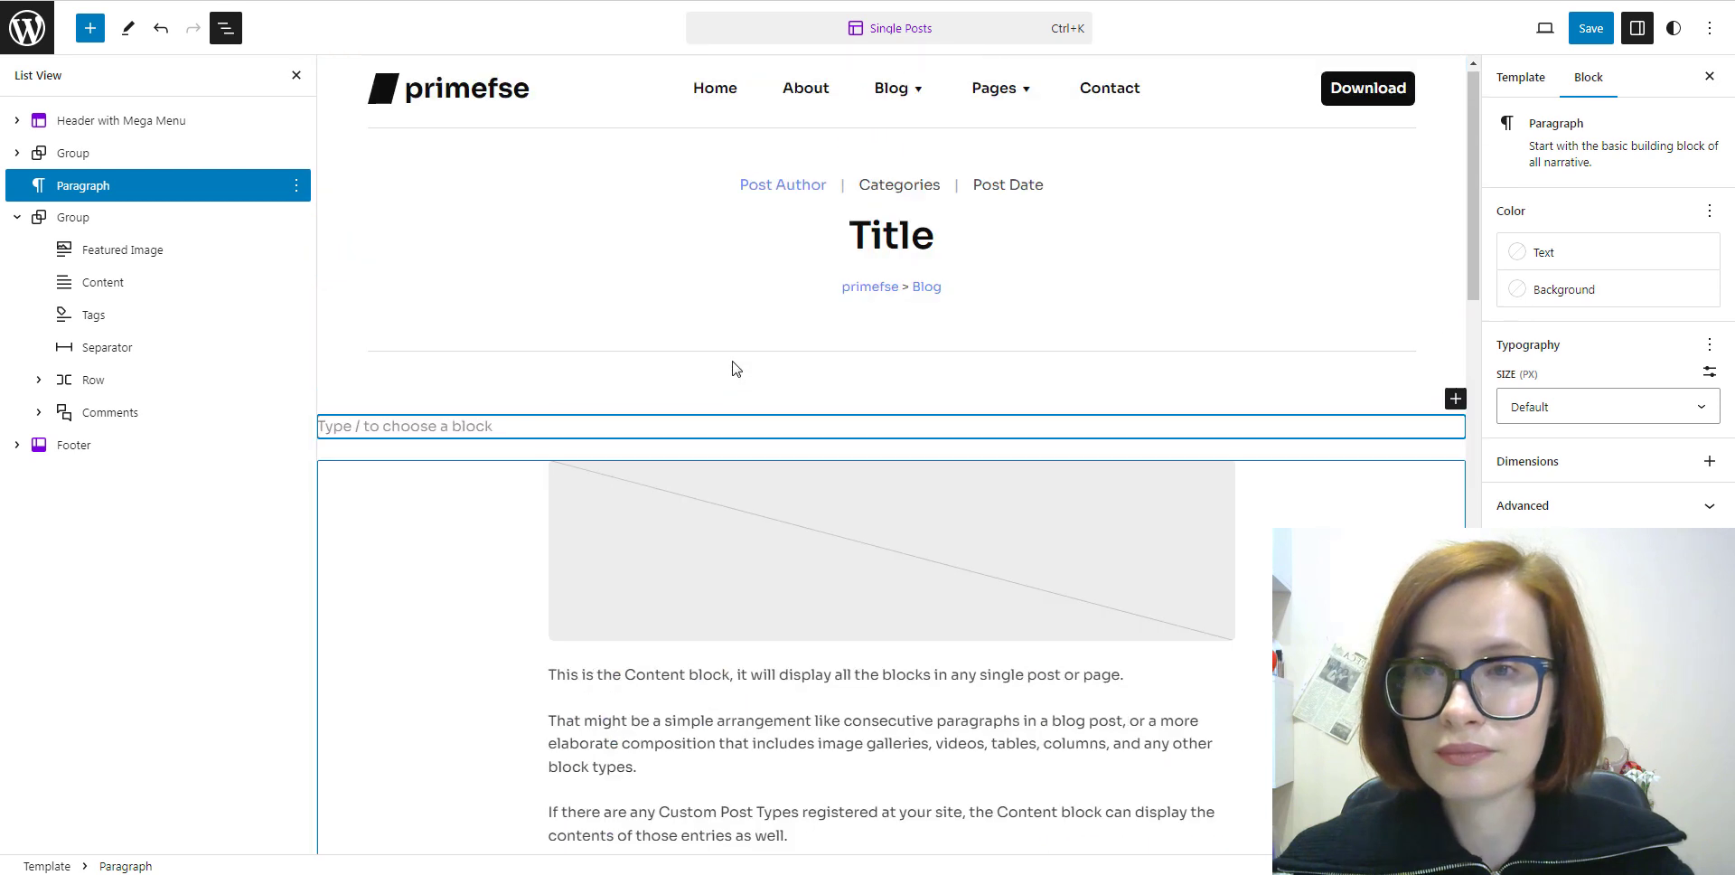
click(1456, 426)
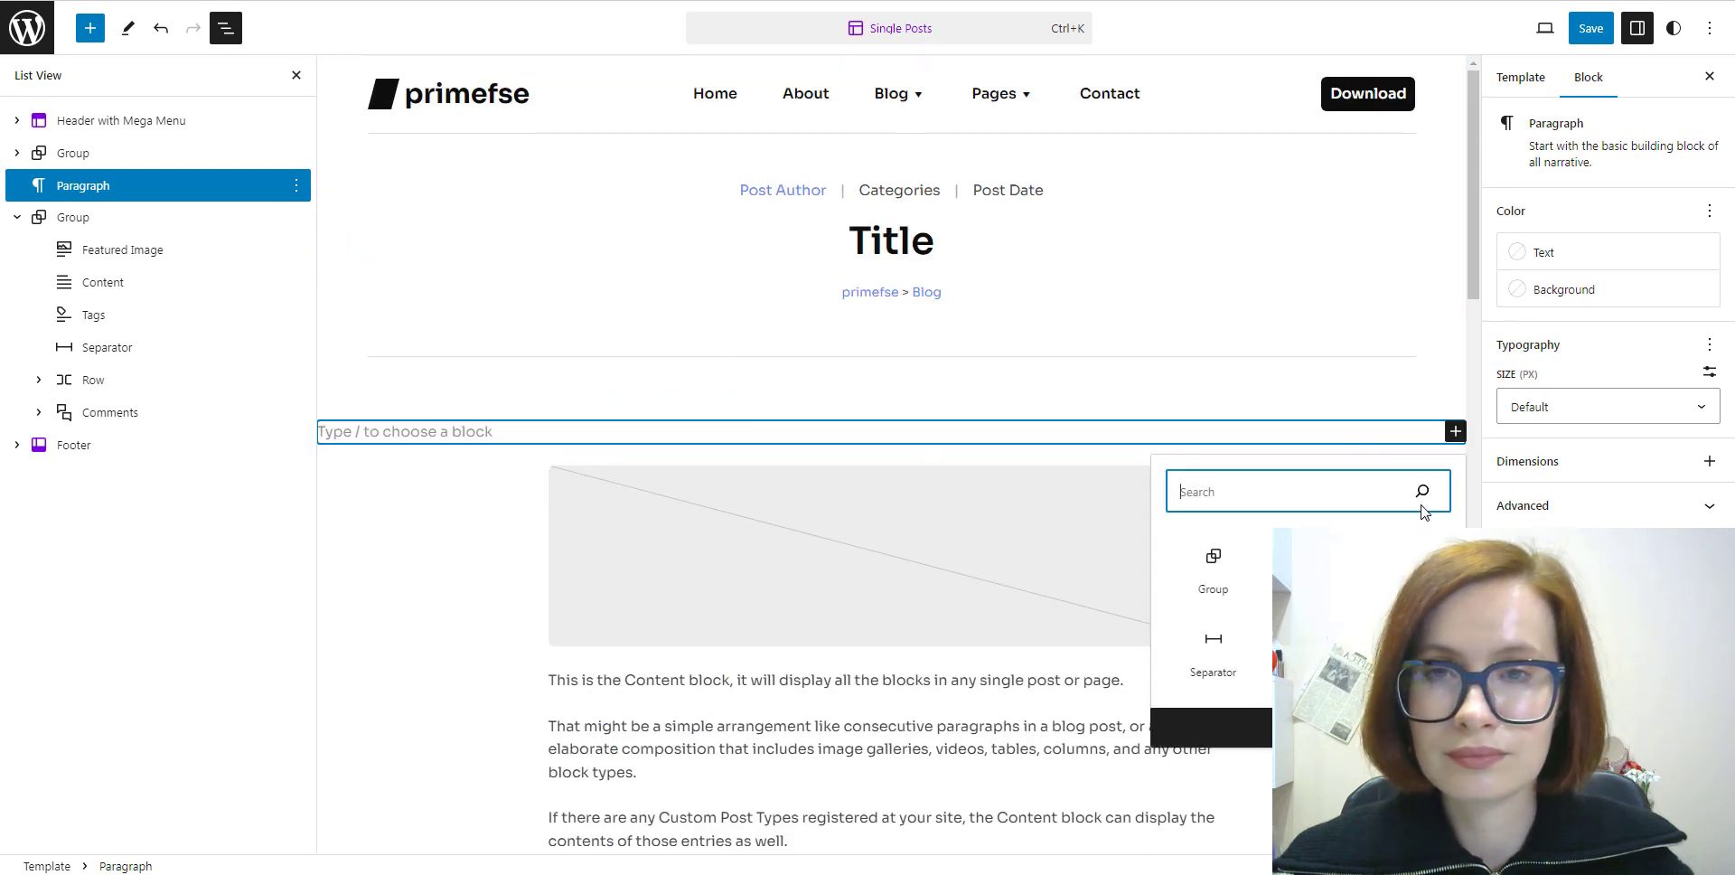
click(1311, 570)
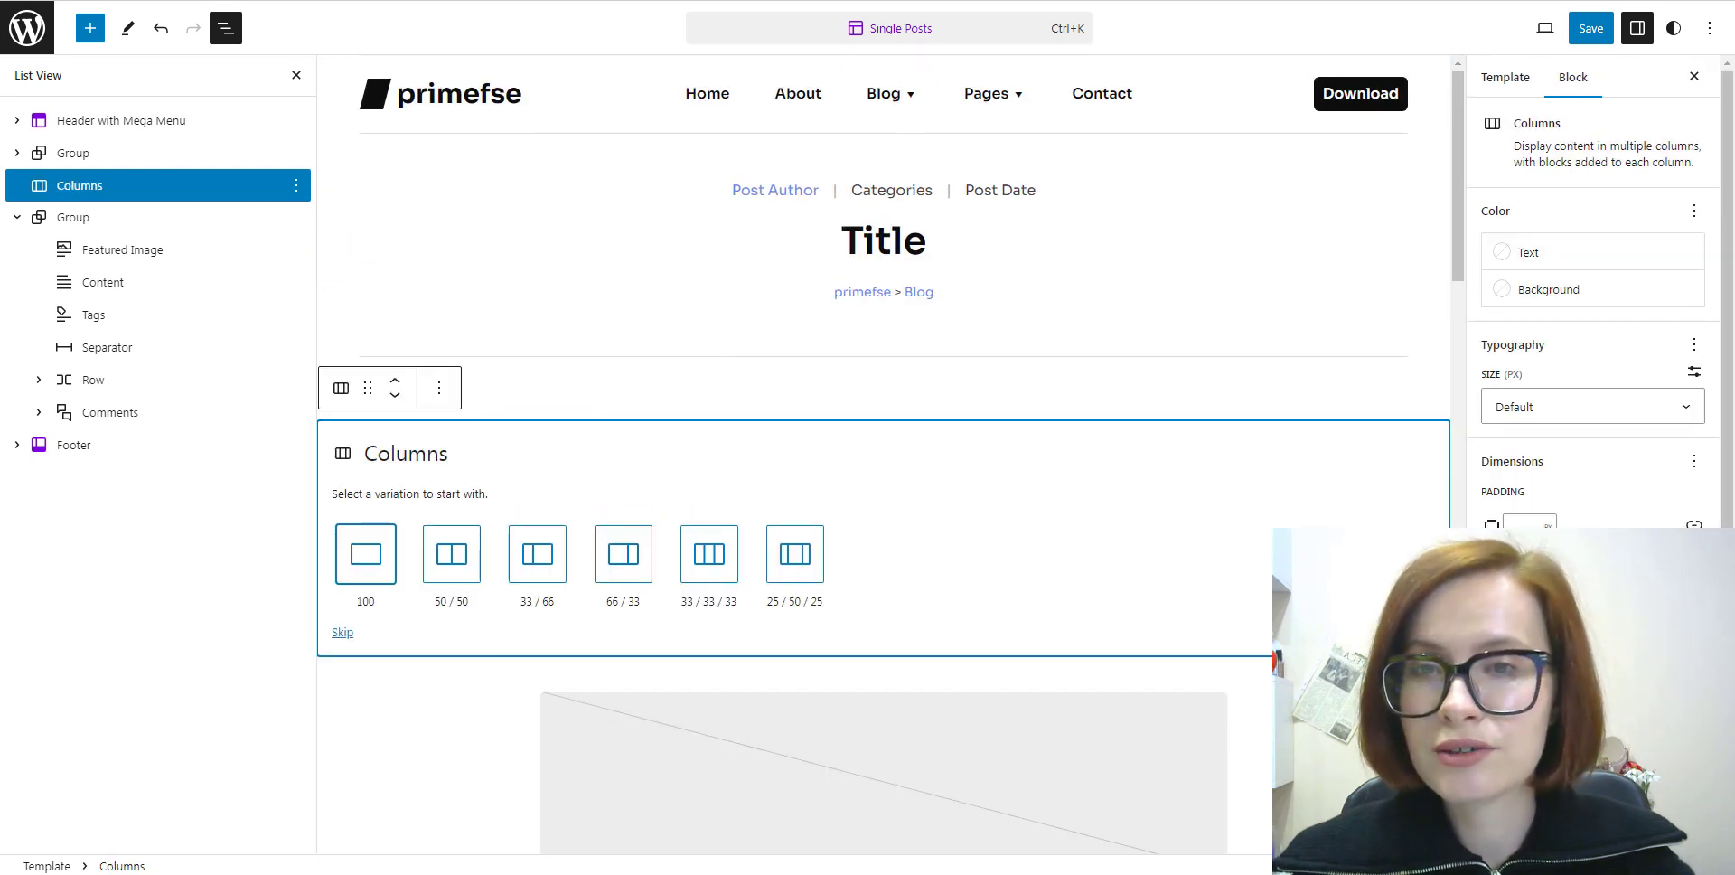
Apply the 66/33 column split and drag the post-content Group into the first column.
click(622, 554)
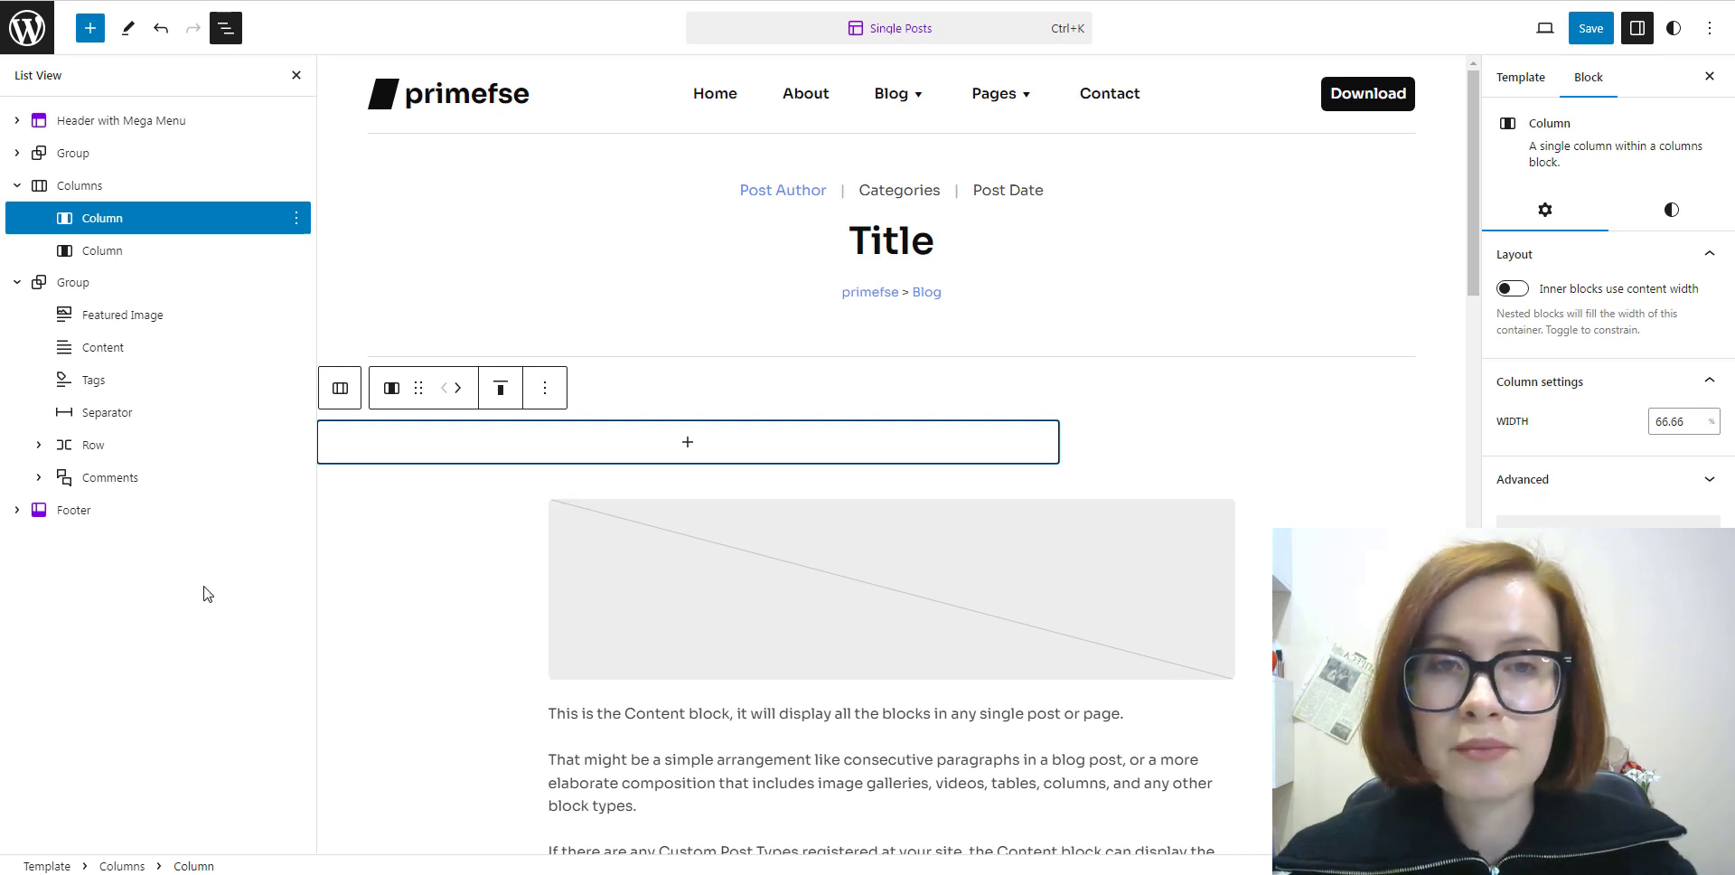
click(18, 286)
click(76, 286)
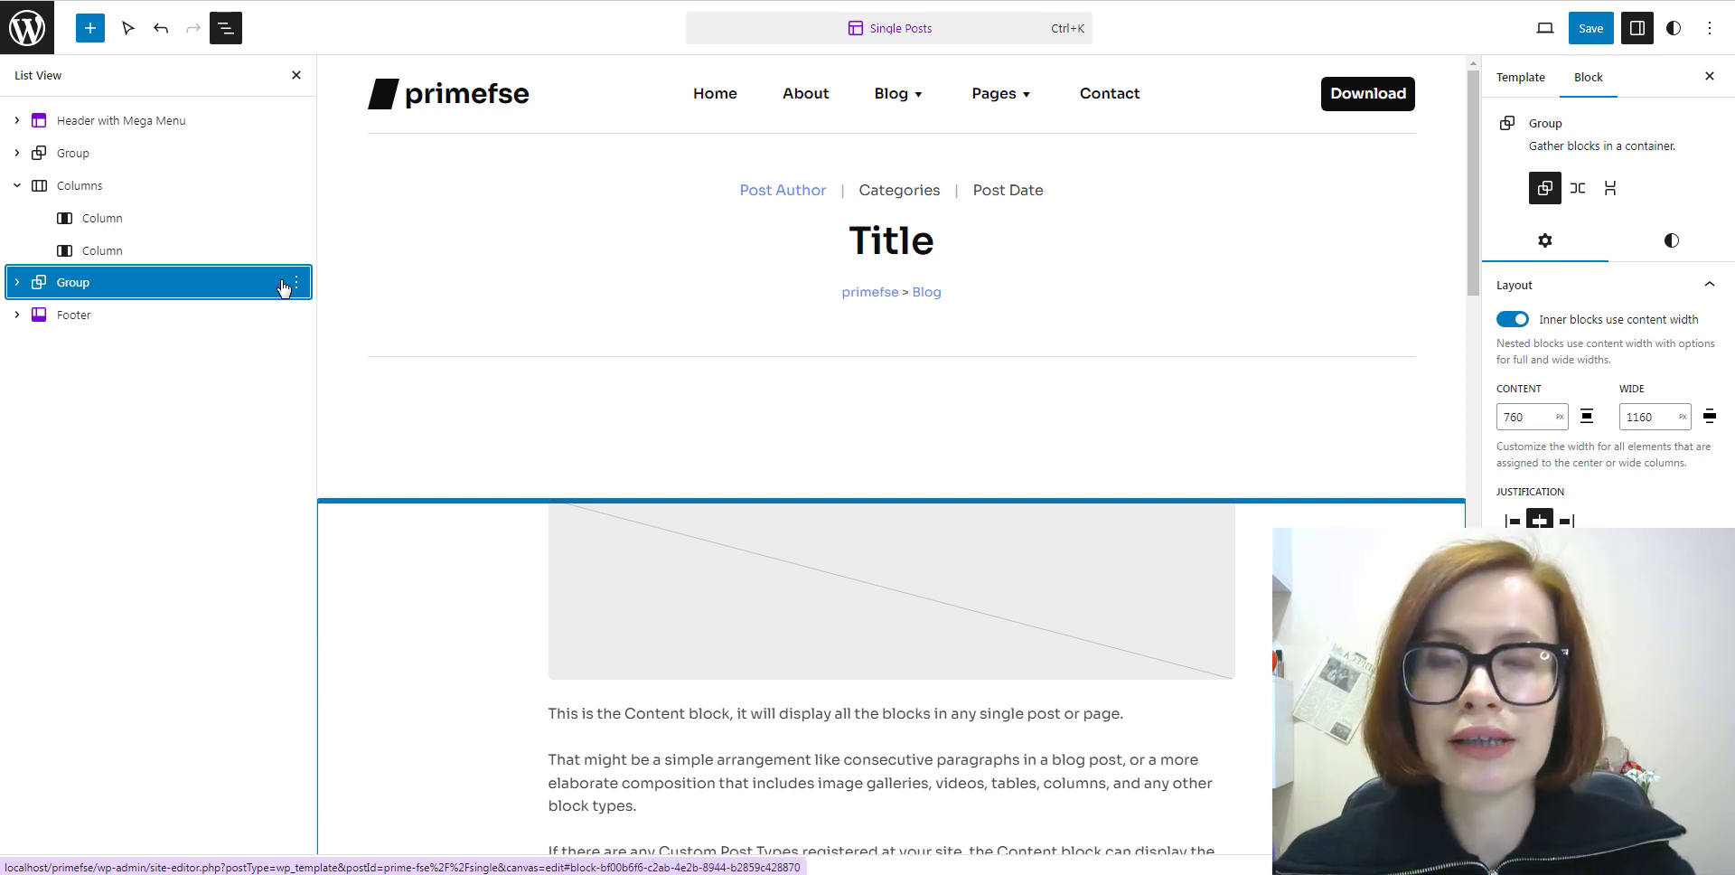
drag(283, 288, 217, 217)
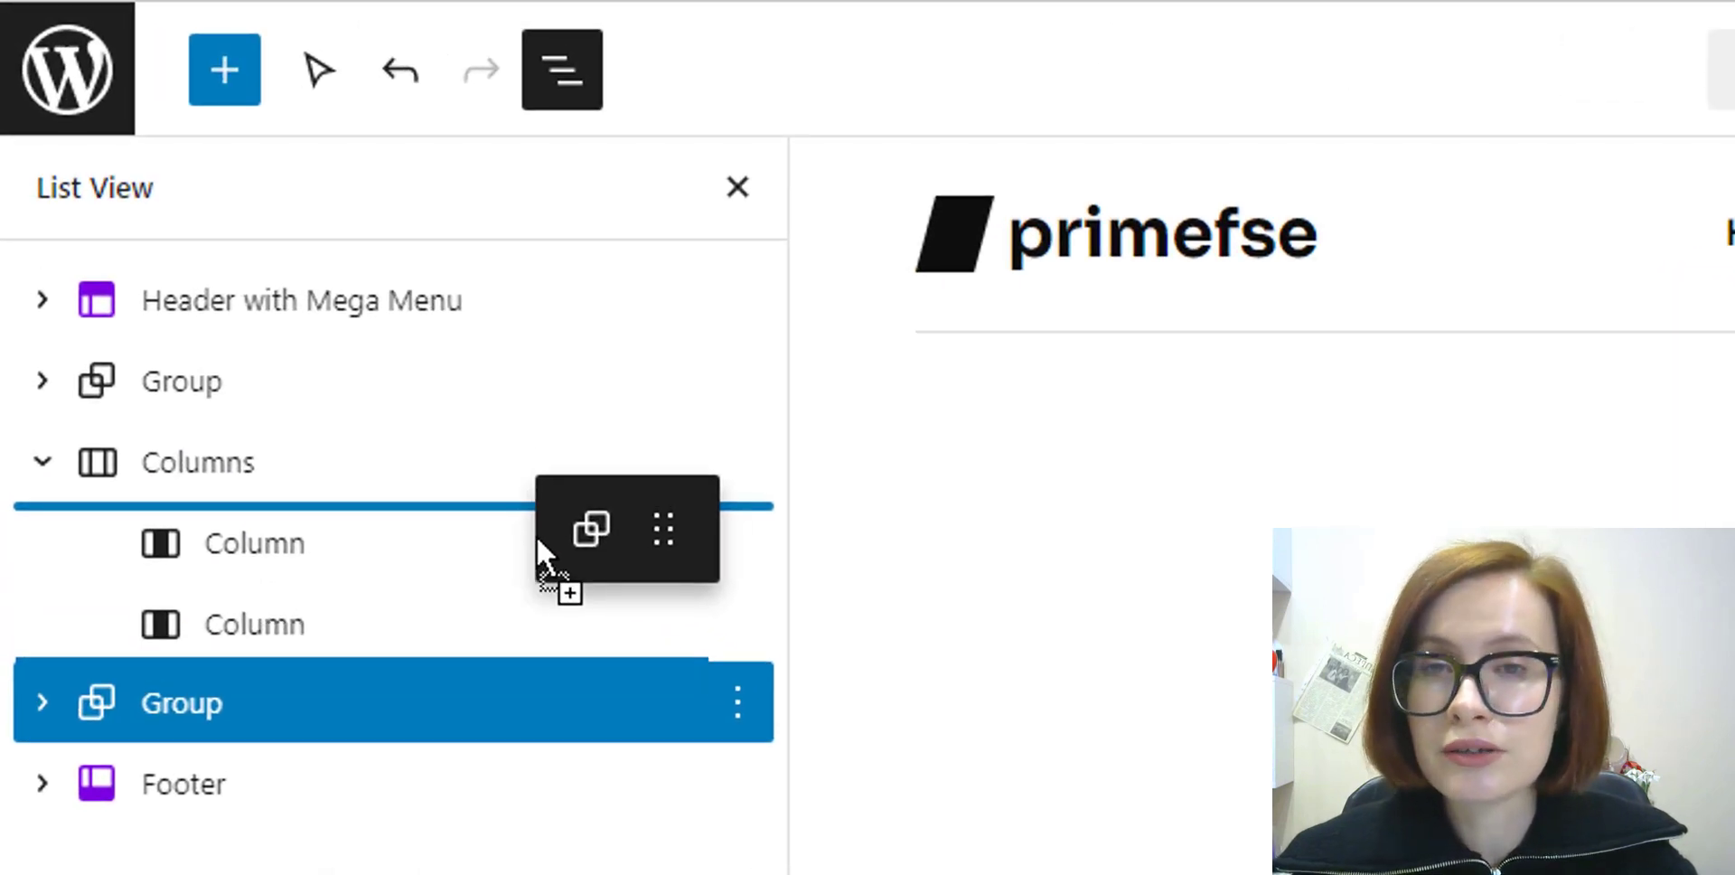
drag(537, 540, 534, 558)
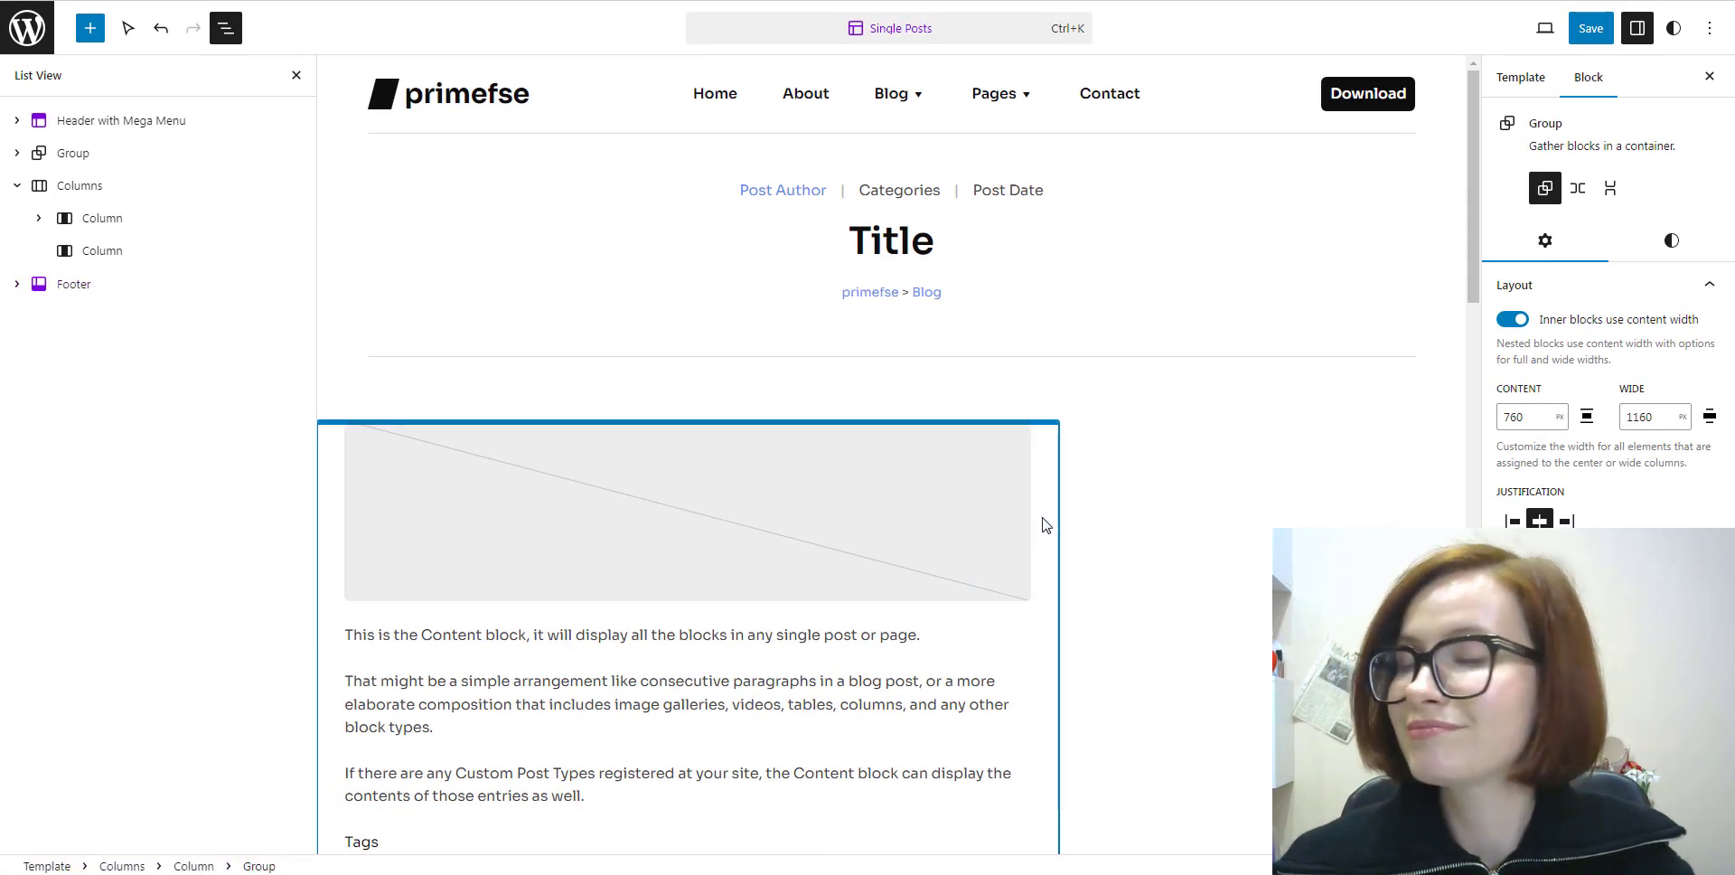
scroll(1046, 525, down, 10)
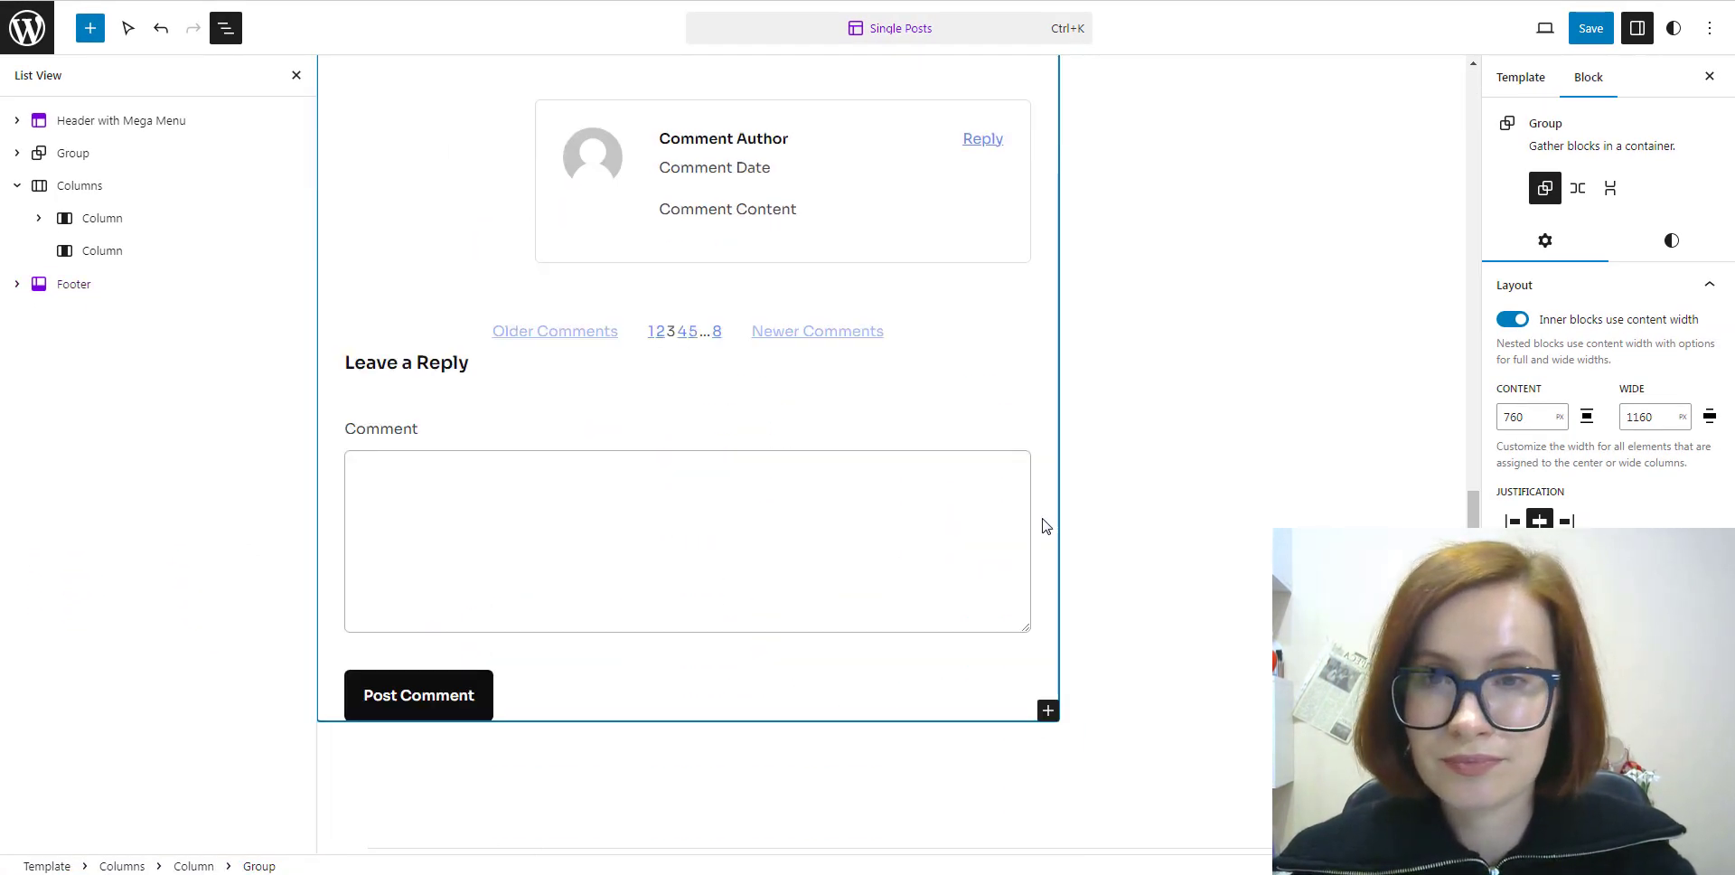
scroll(1046, 525, up, 10)
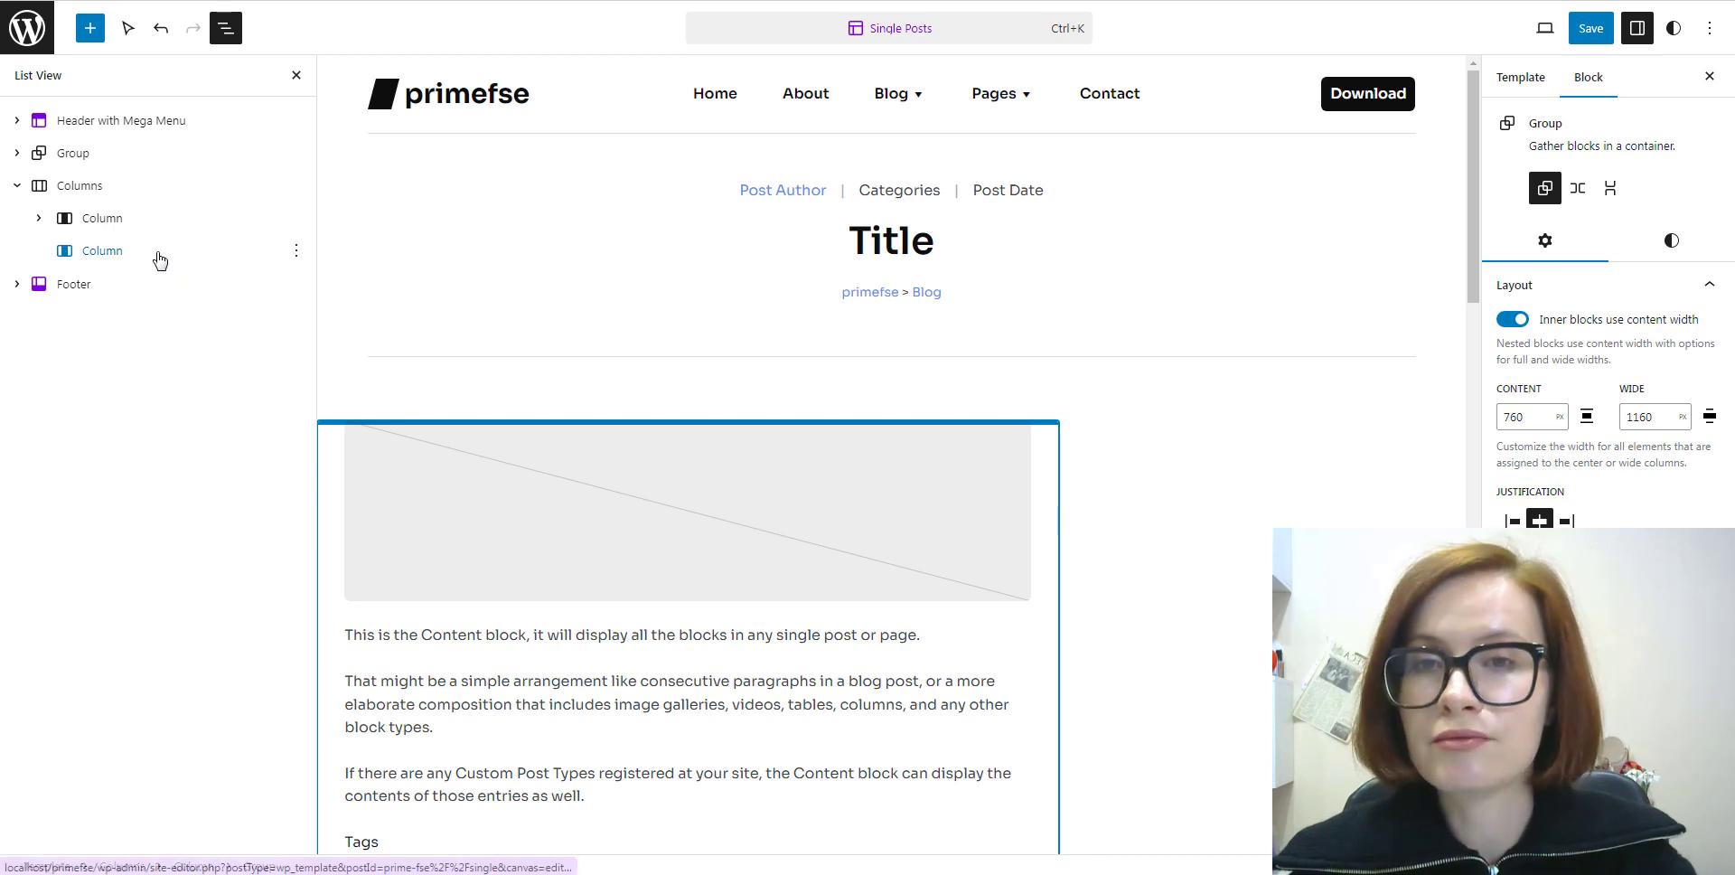
Select the narrow second column of the new Columns block.
click(98, 252)
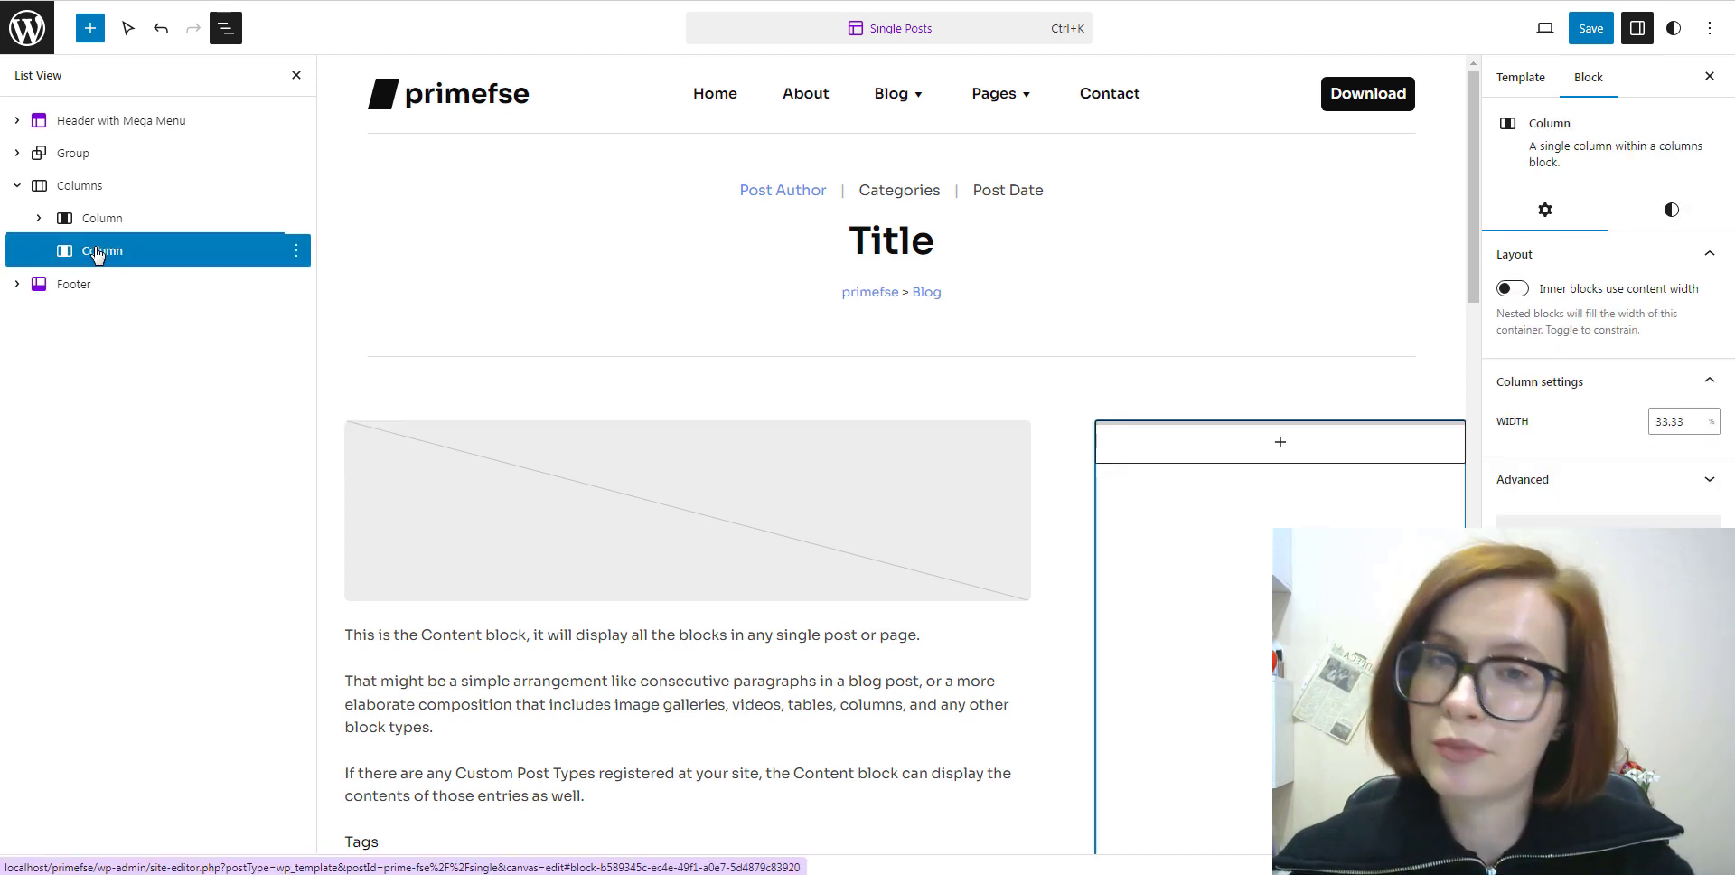
scroll(1399, 500, down, 1)
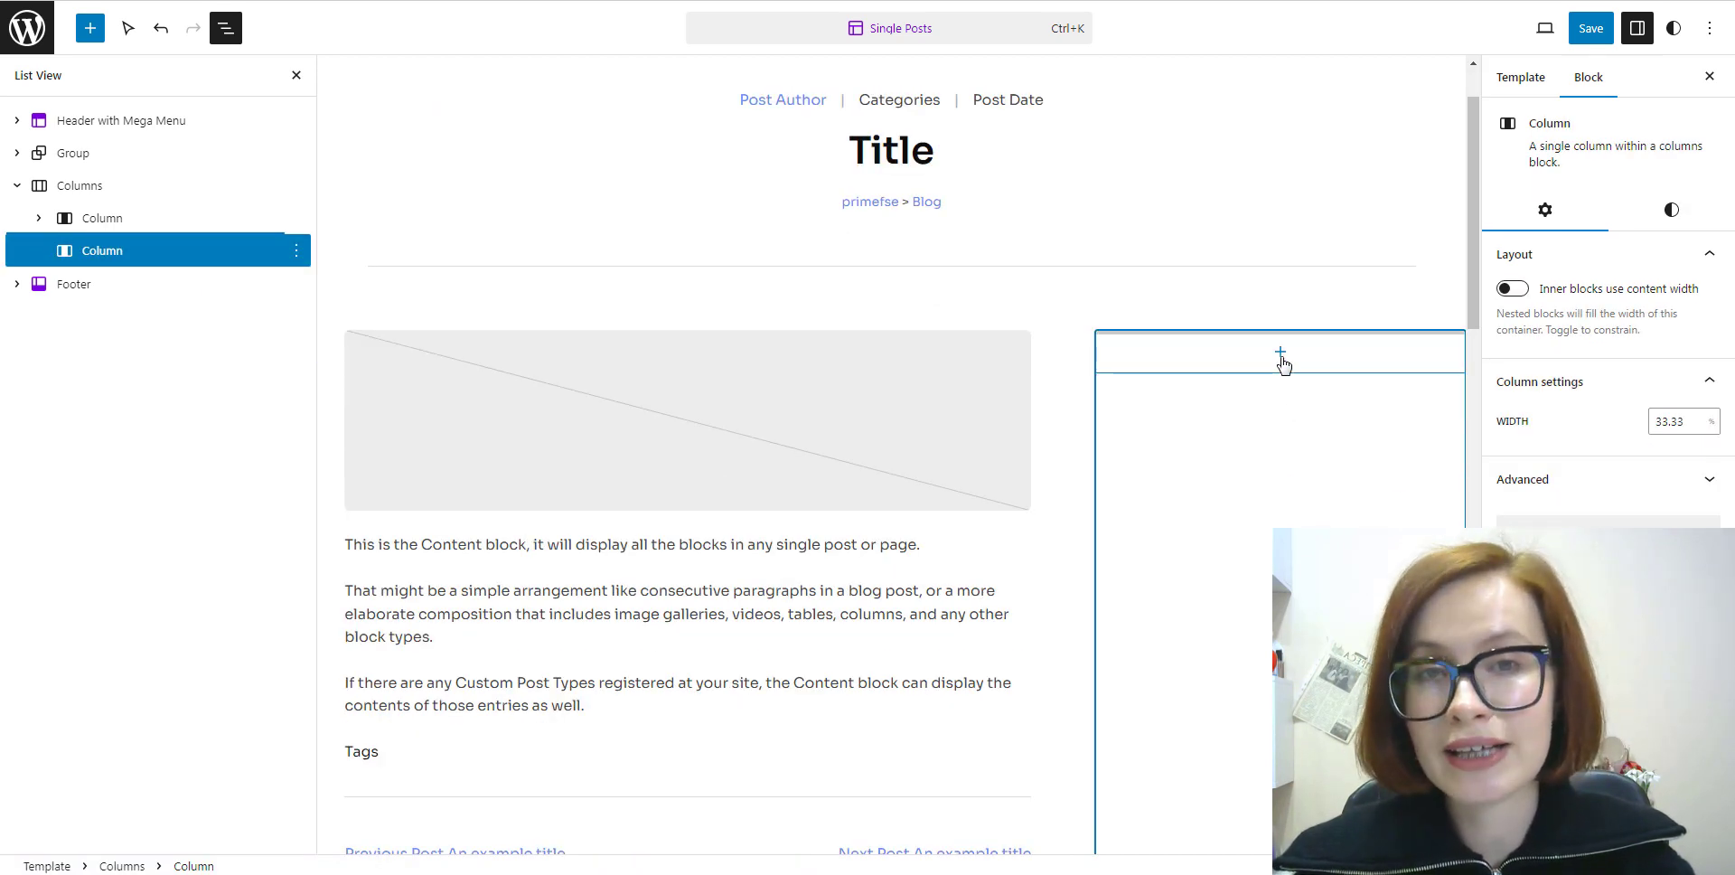
scroll(1284, 363, down, 3)
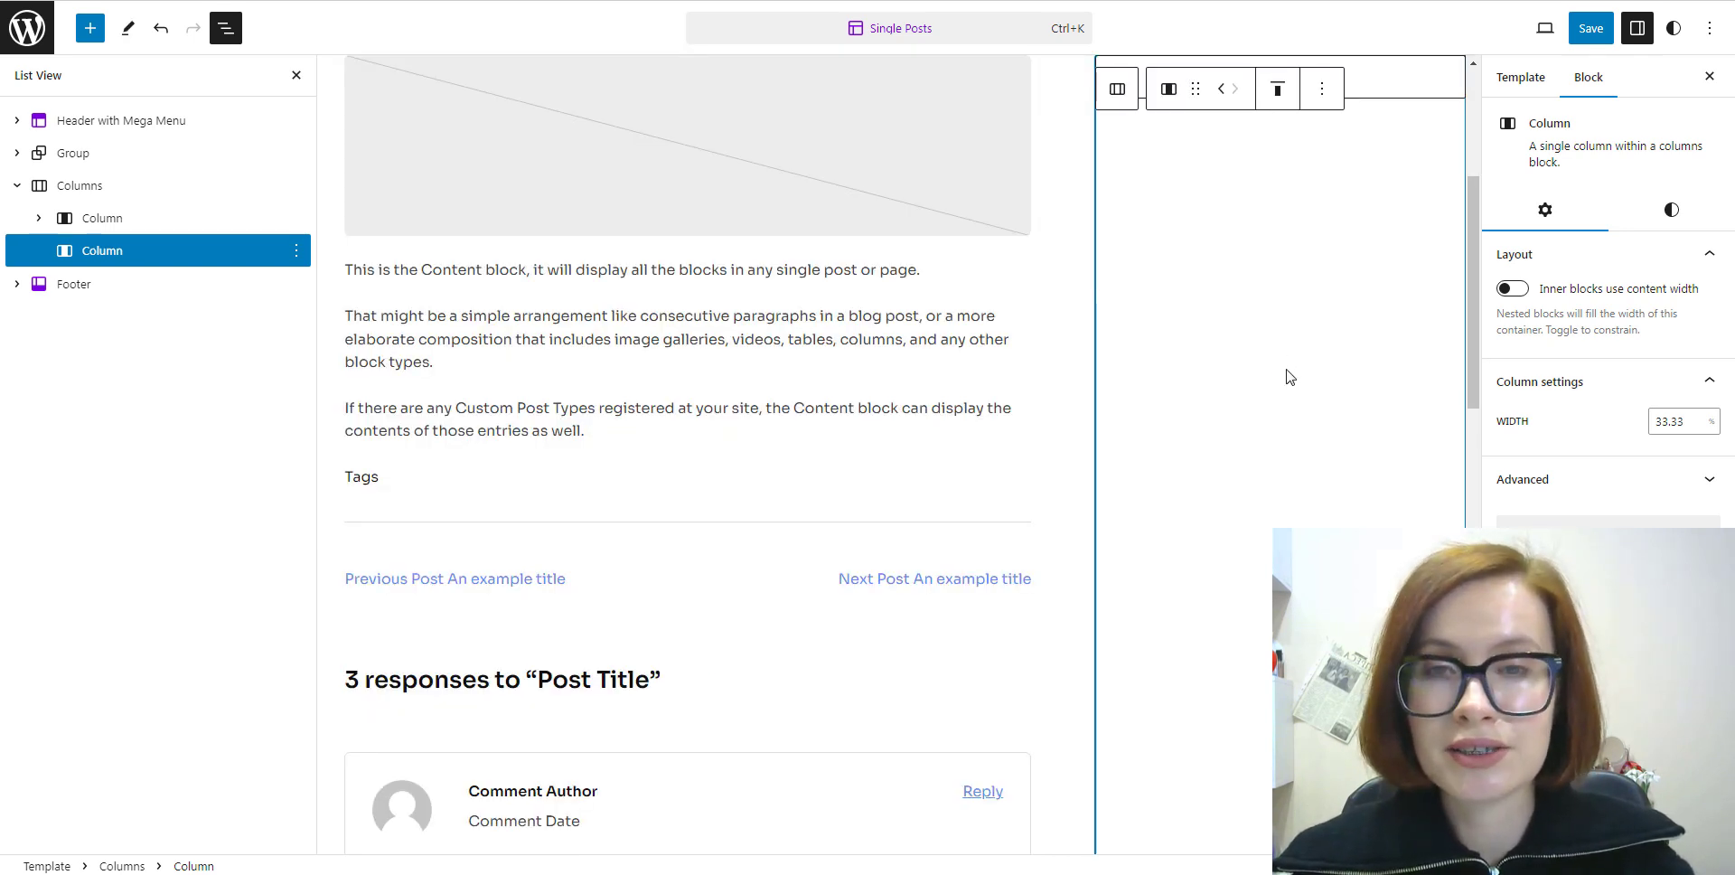
scroll(1283, 363, up, 3)
Insert a Template Part block there via the 'te' block search and list existing template parts.
click(1279, 356)
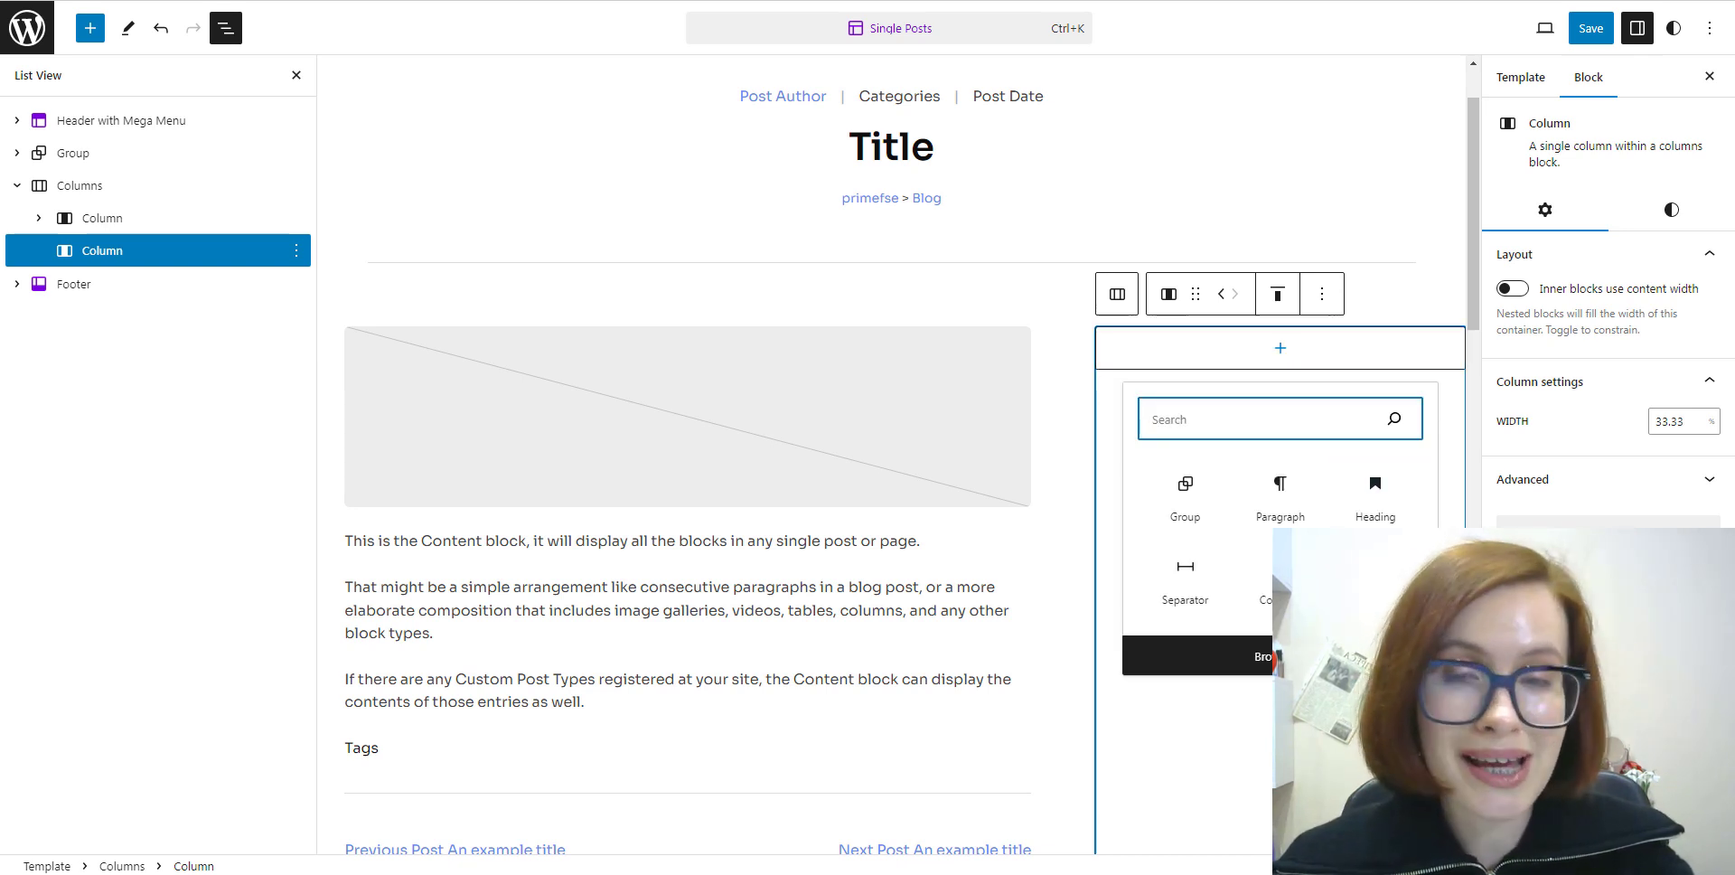
click(1292, 655)
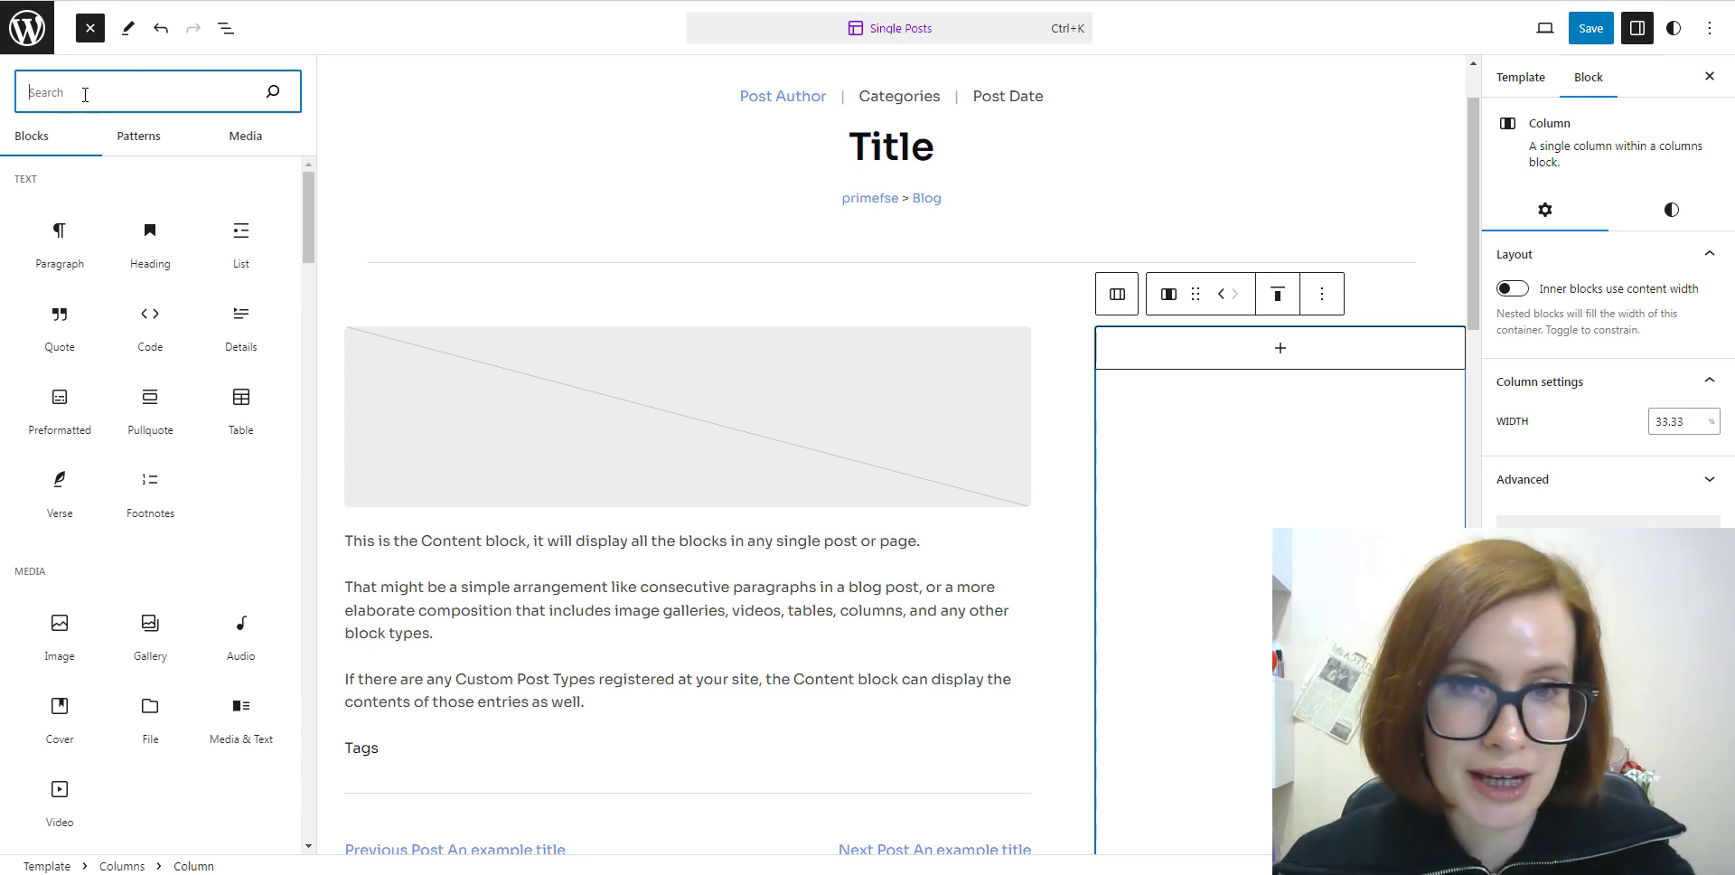
text(te)
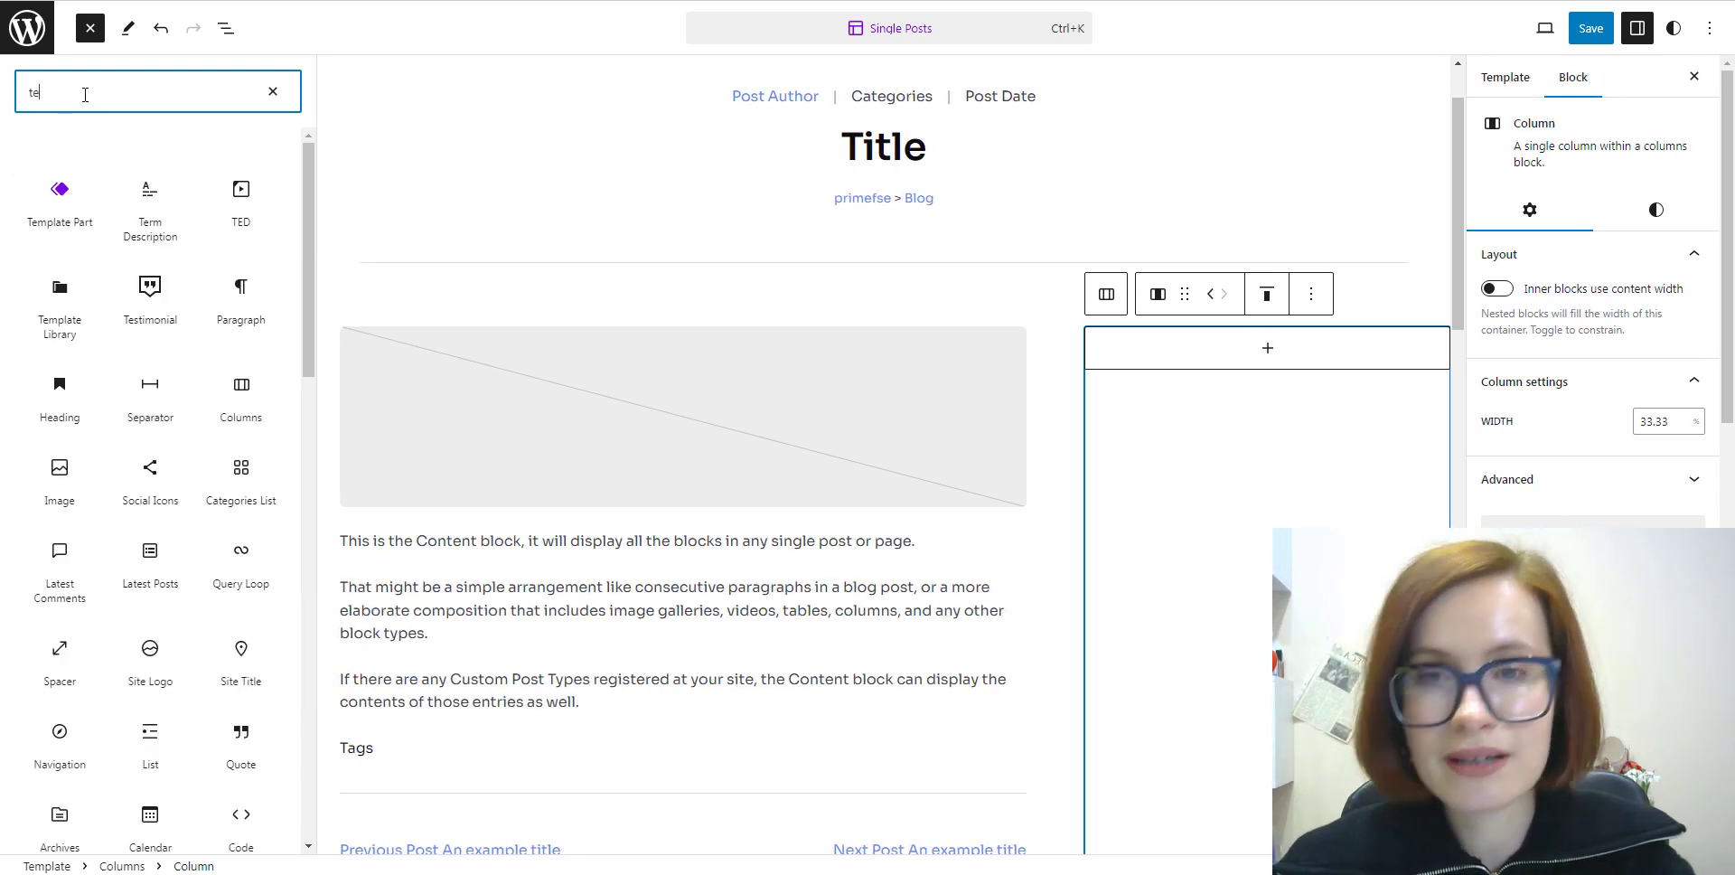
mouse_move(63, 244)
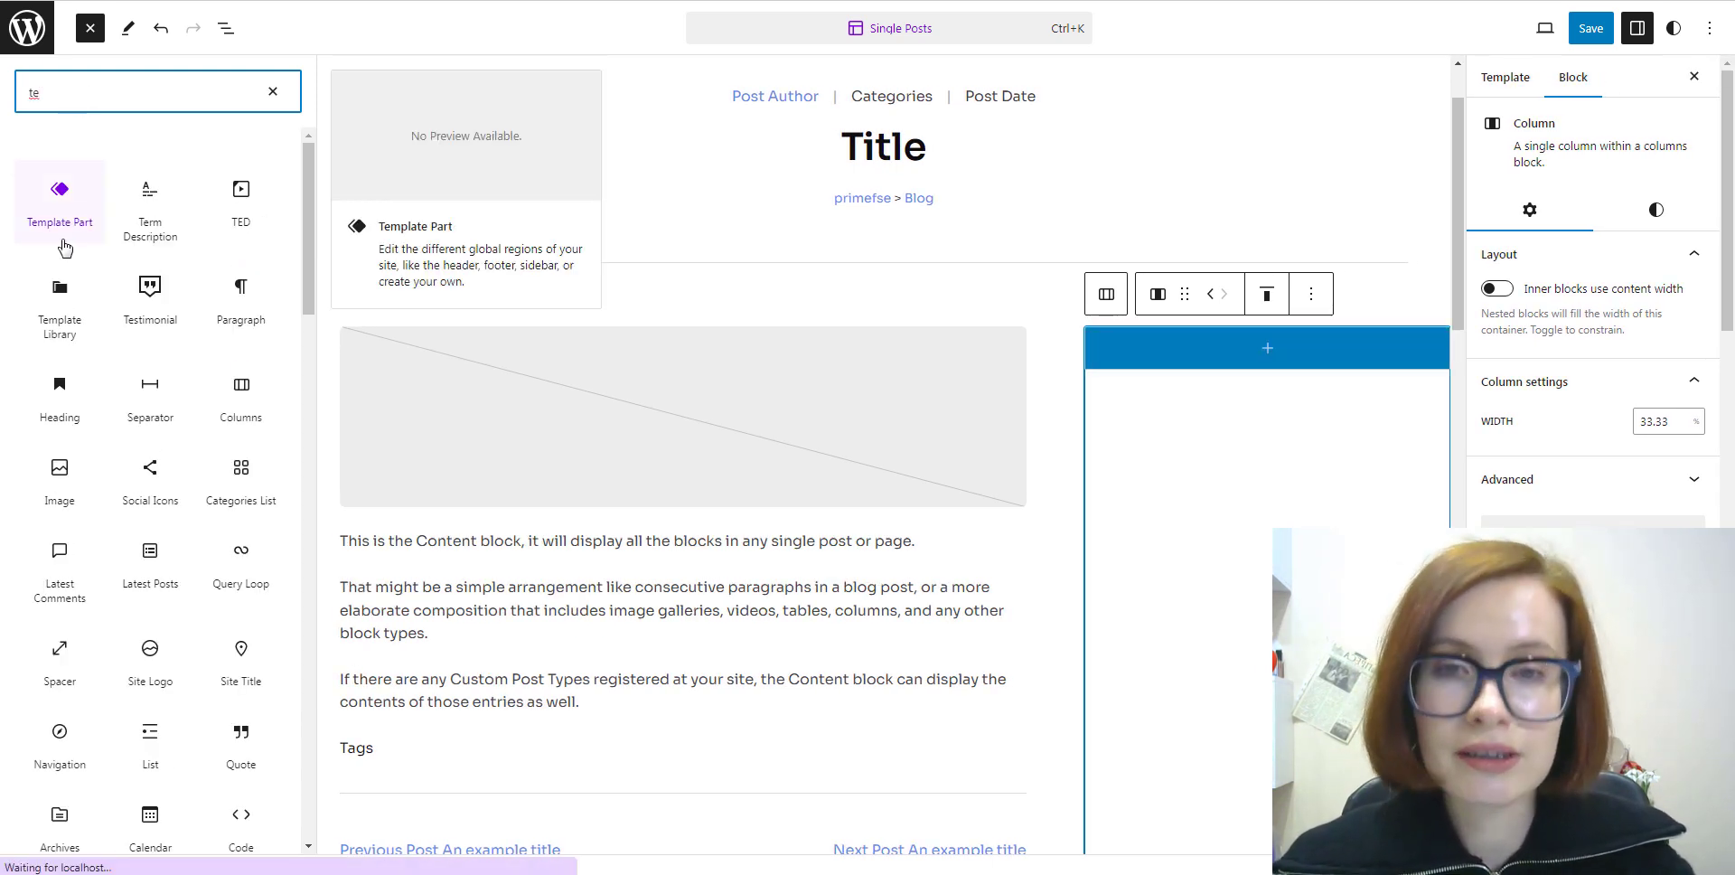
click(63, 232)
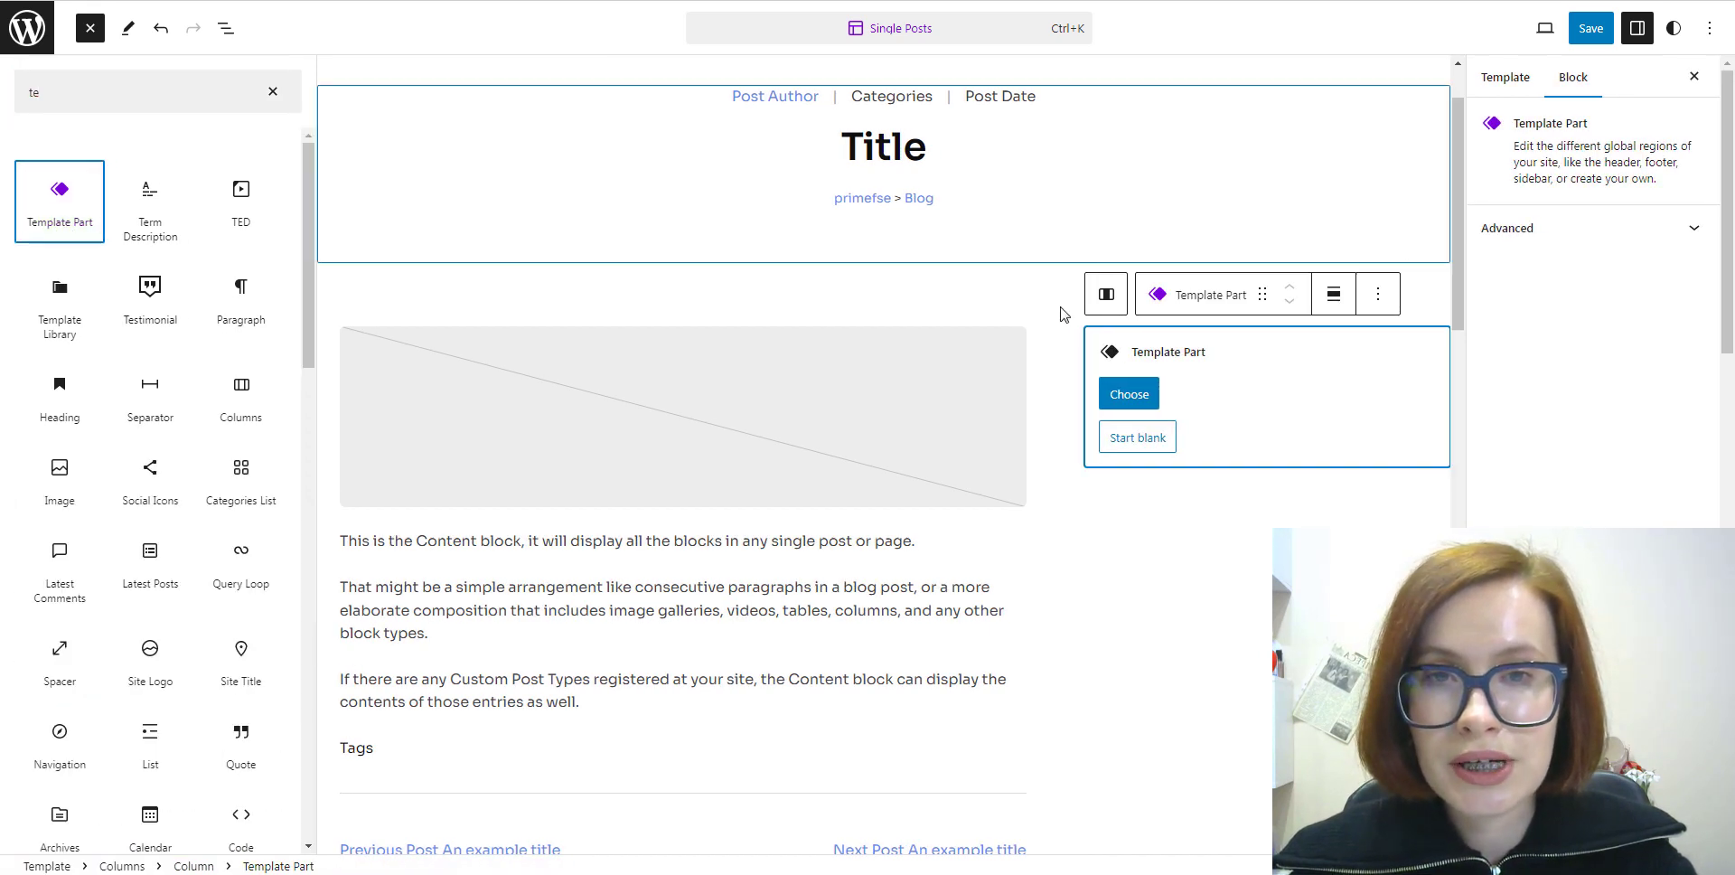
click(1132, 400)
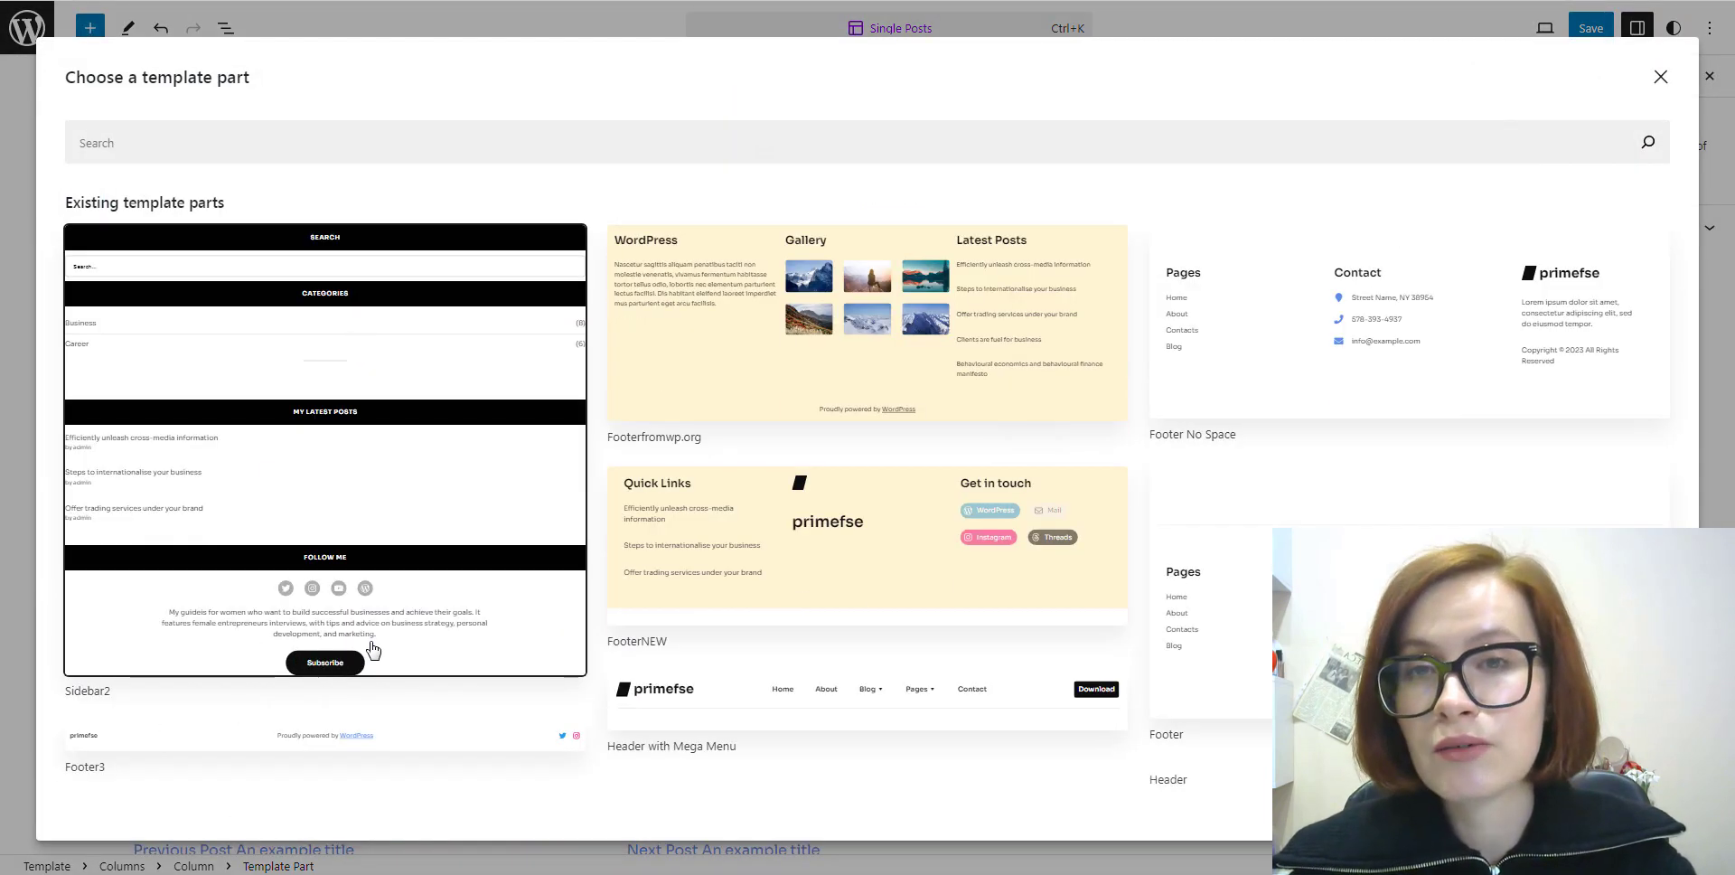
Insert the Sidebar2 template part into the second column and check its inner blocks in List View.
click(143, 644)
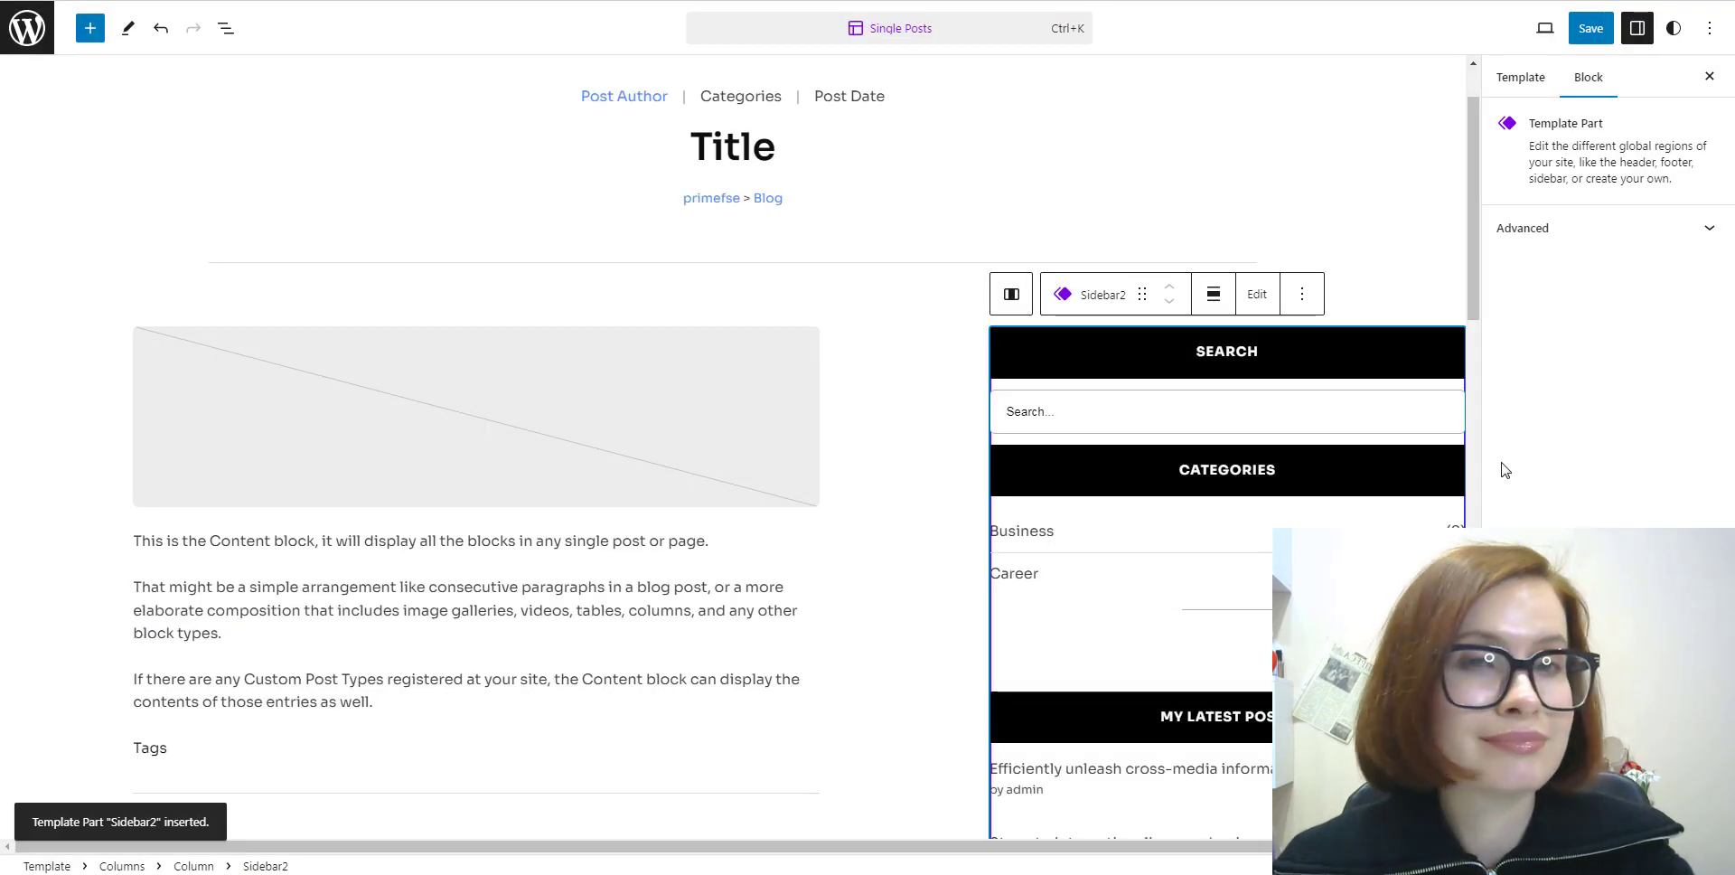
scroll(1455, 502, down, 10)
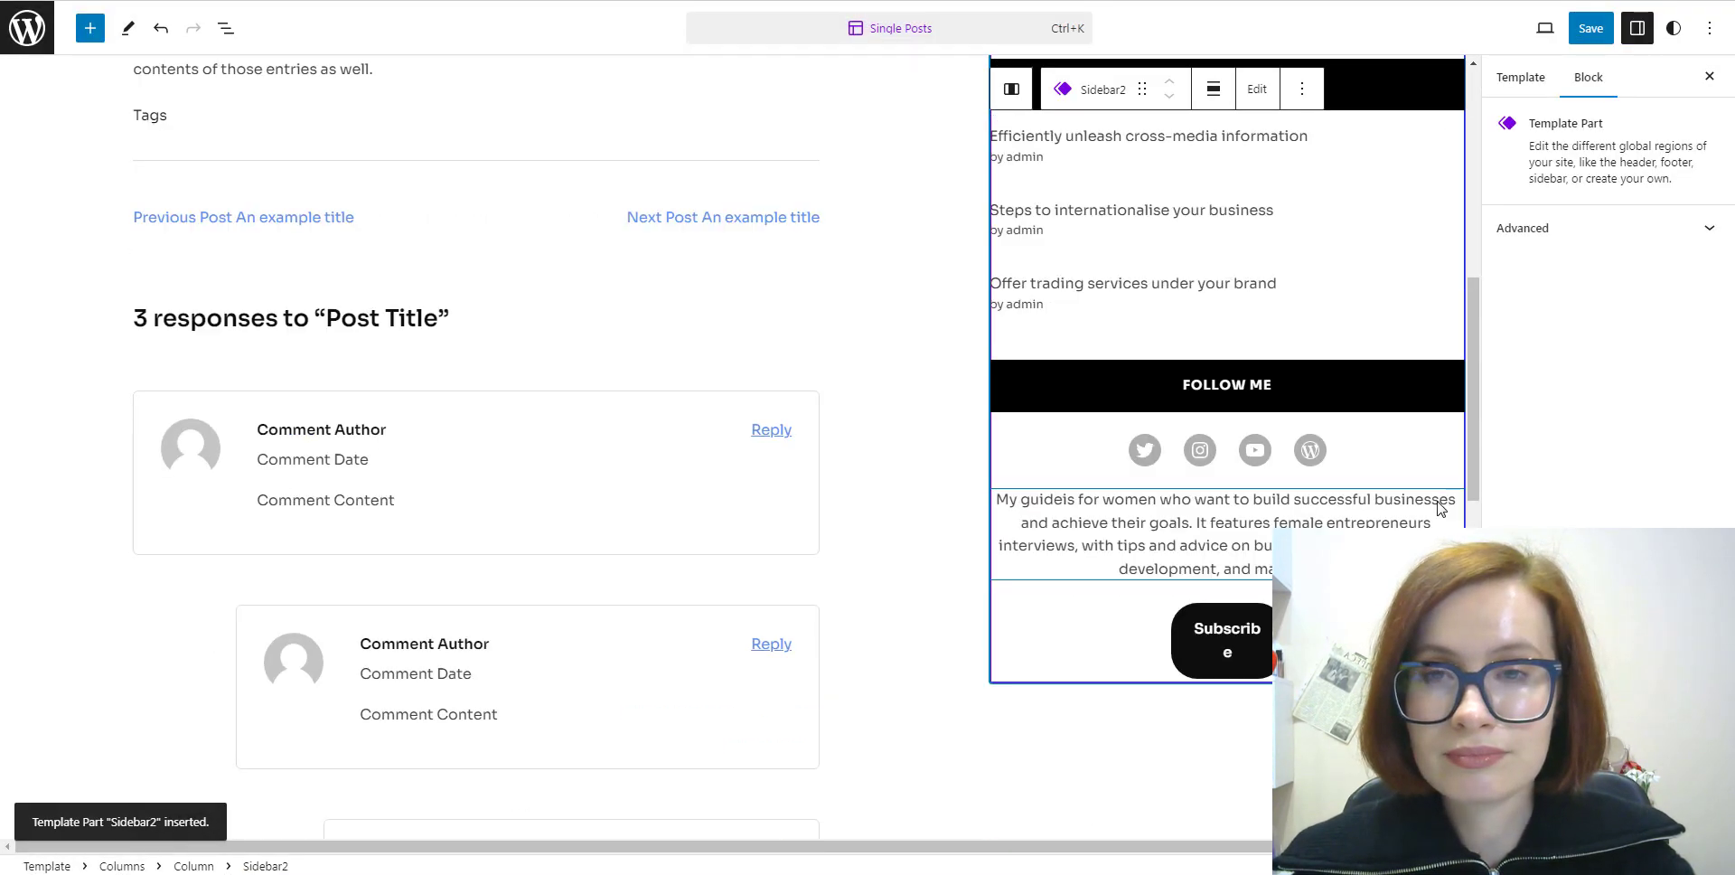
scroll(1437, 393, up, 10)
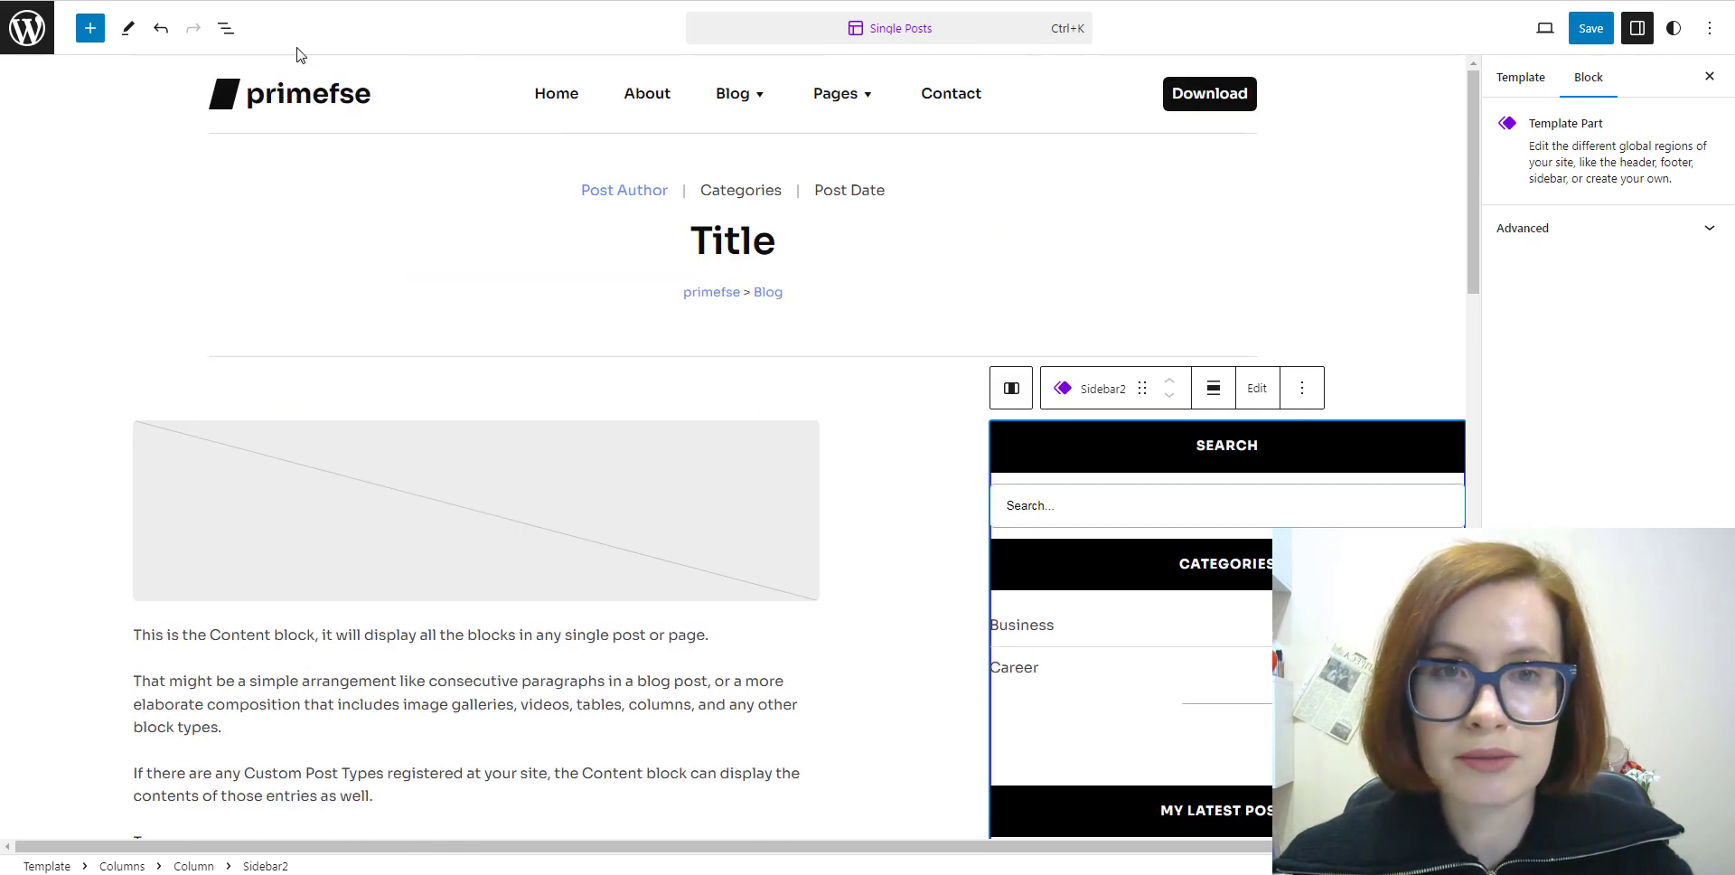
click(226, 28)
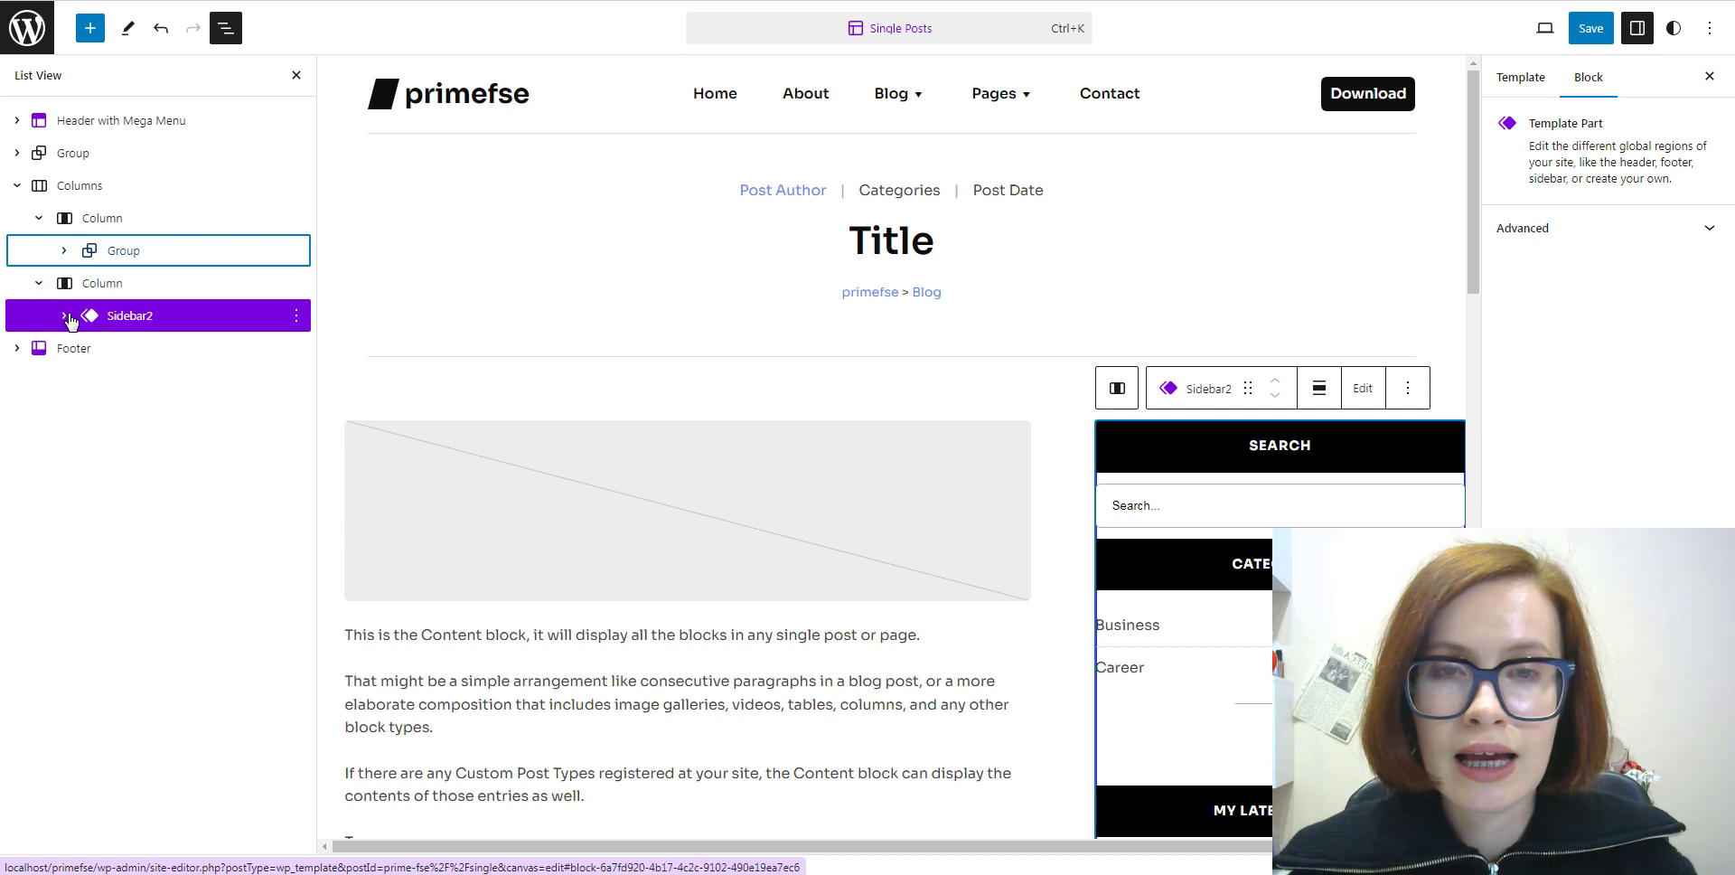
click(66, 315)
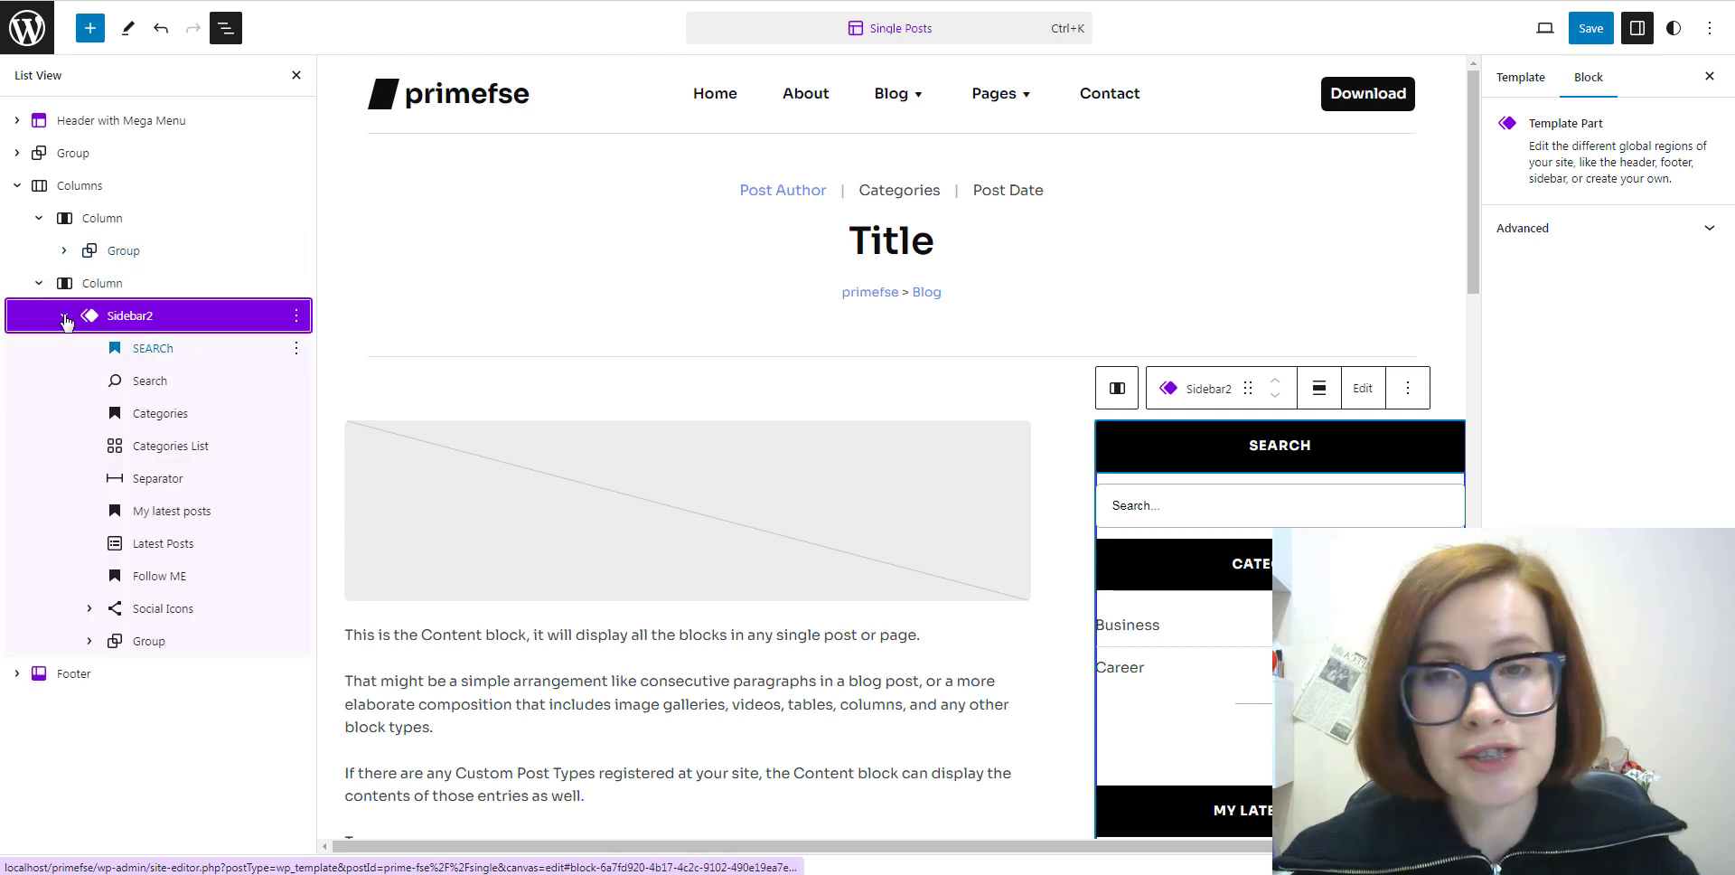
key(Left)
click(296, 75)
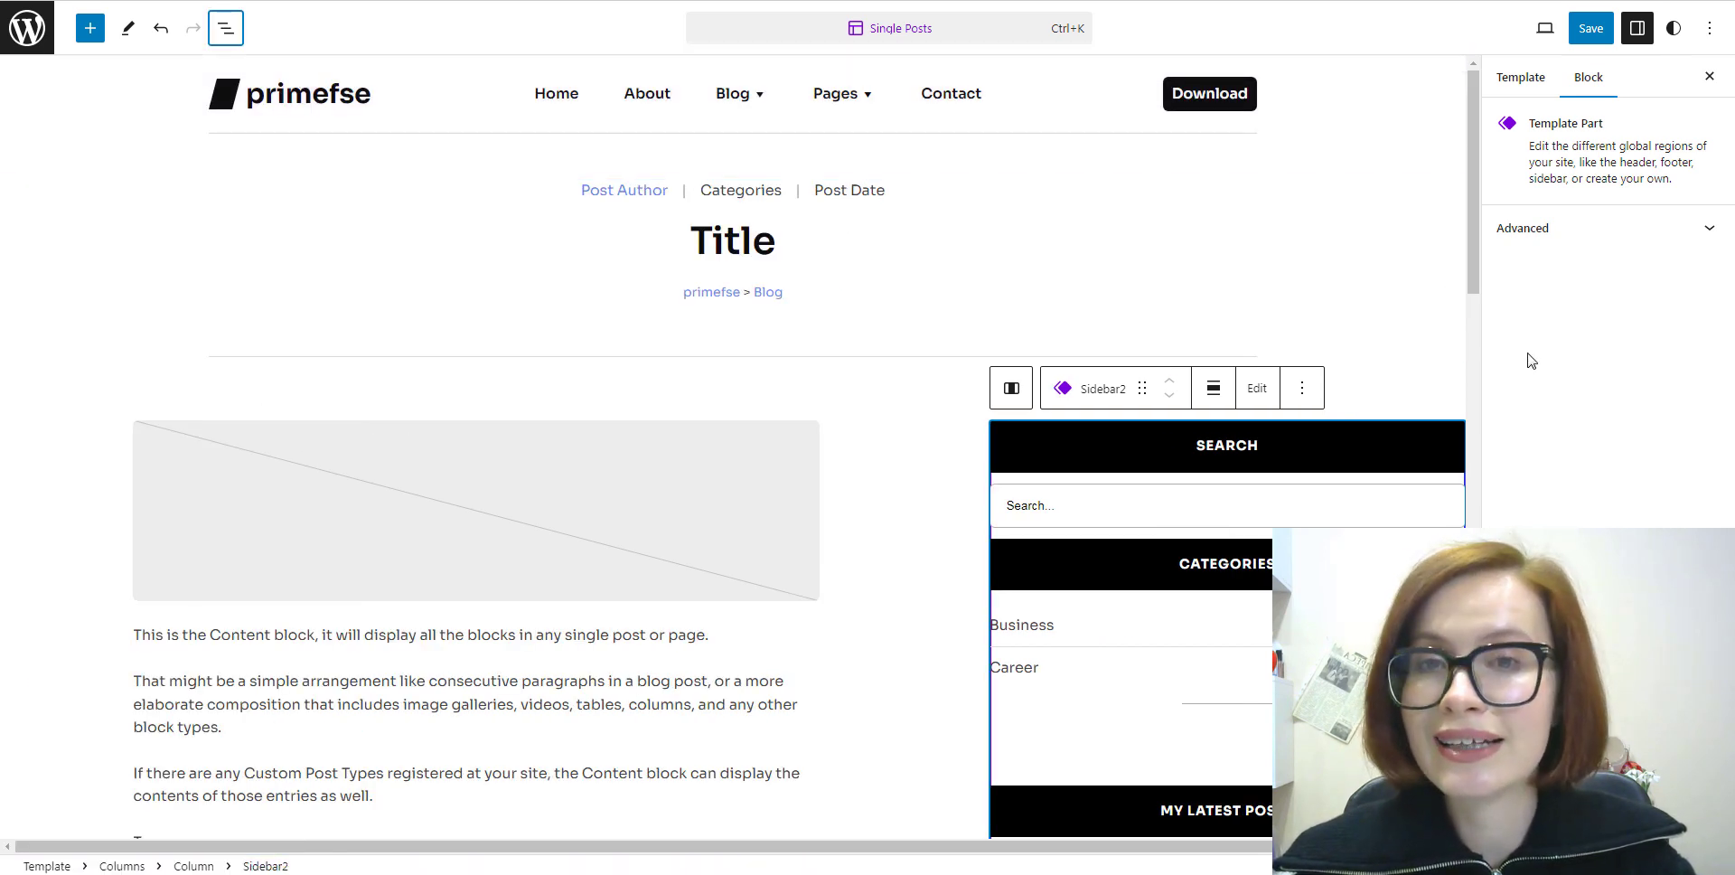
Save the Single Posts template with the Header template part left unchecked.
click(1588, 41)
click(1510, 359)
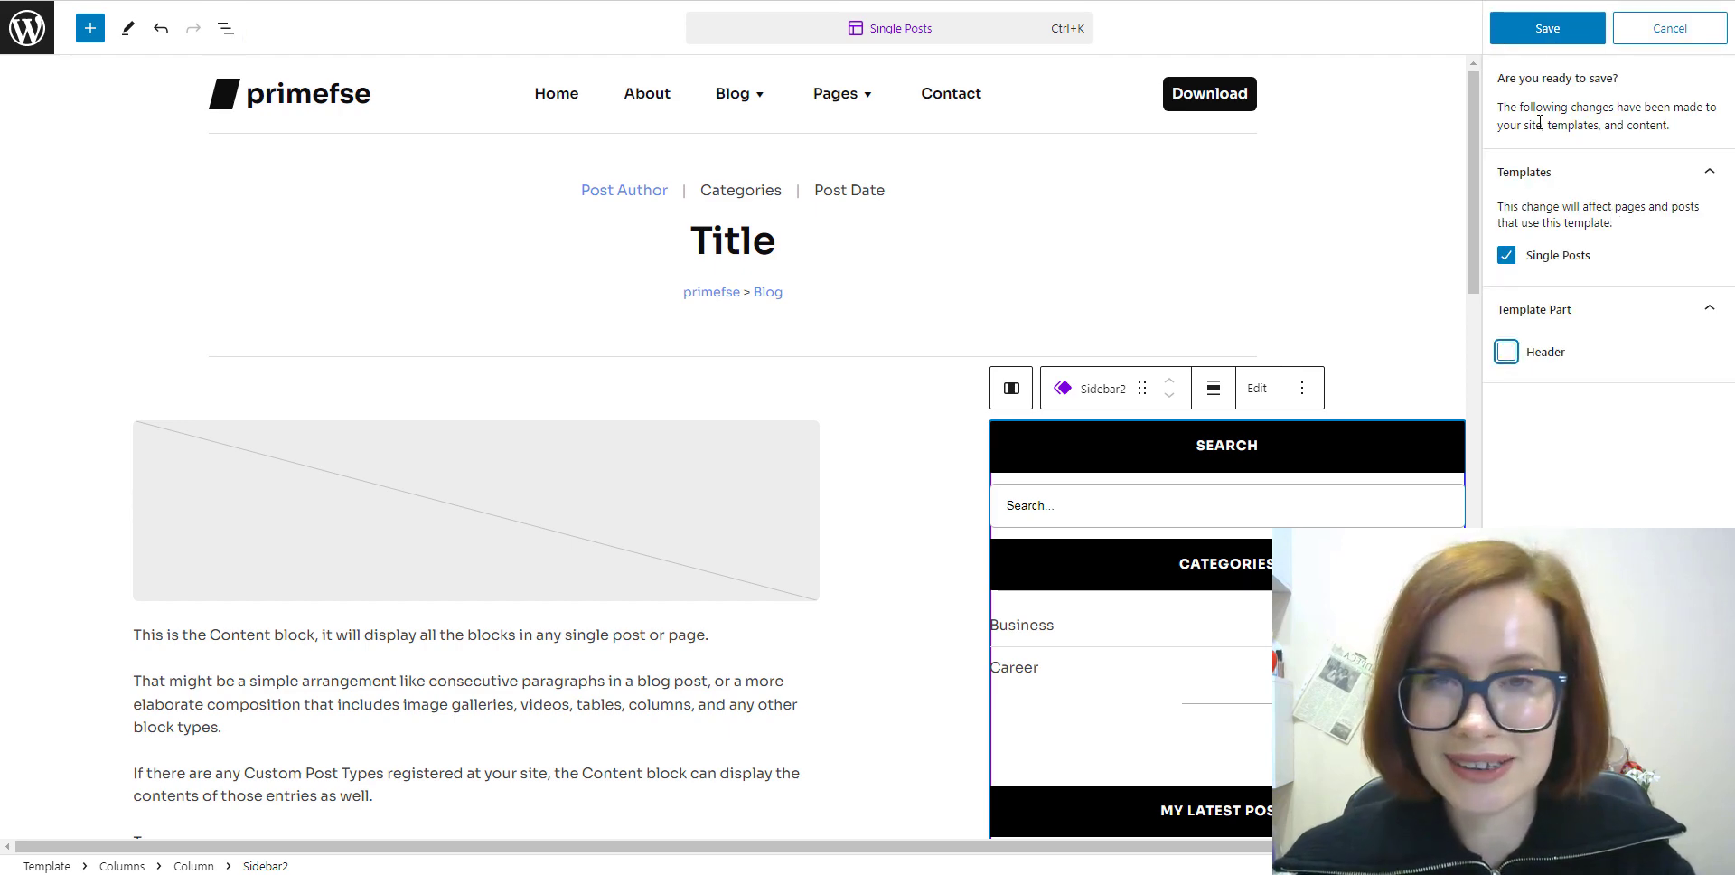
click(1529, 41)
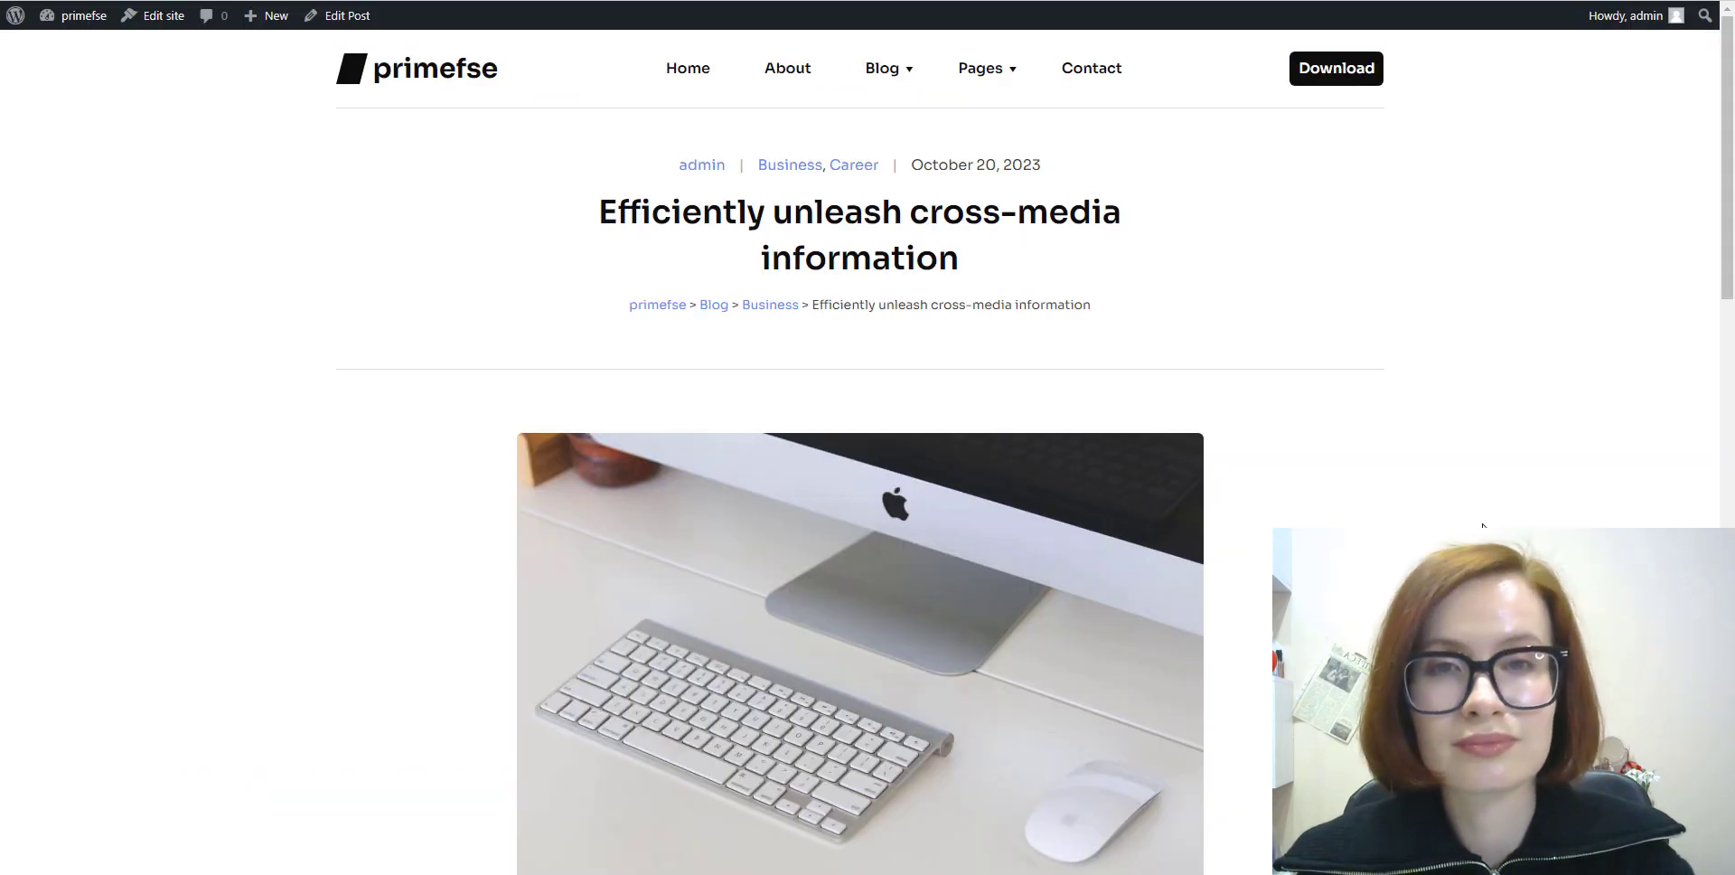
Reload the live post with F5 to pick up the saved template.
scroll(1484, 524, down, 9)
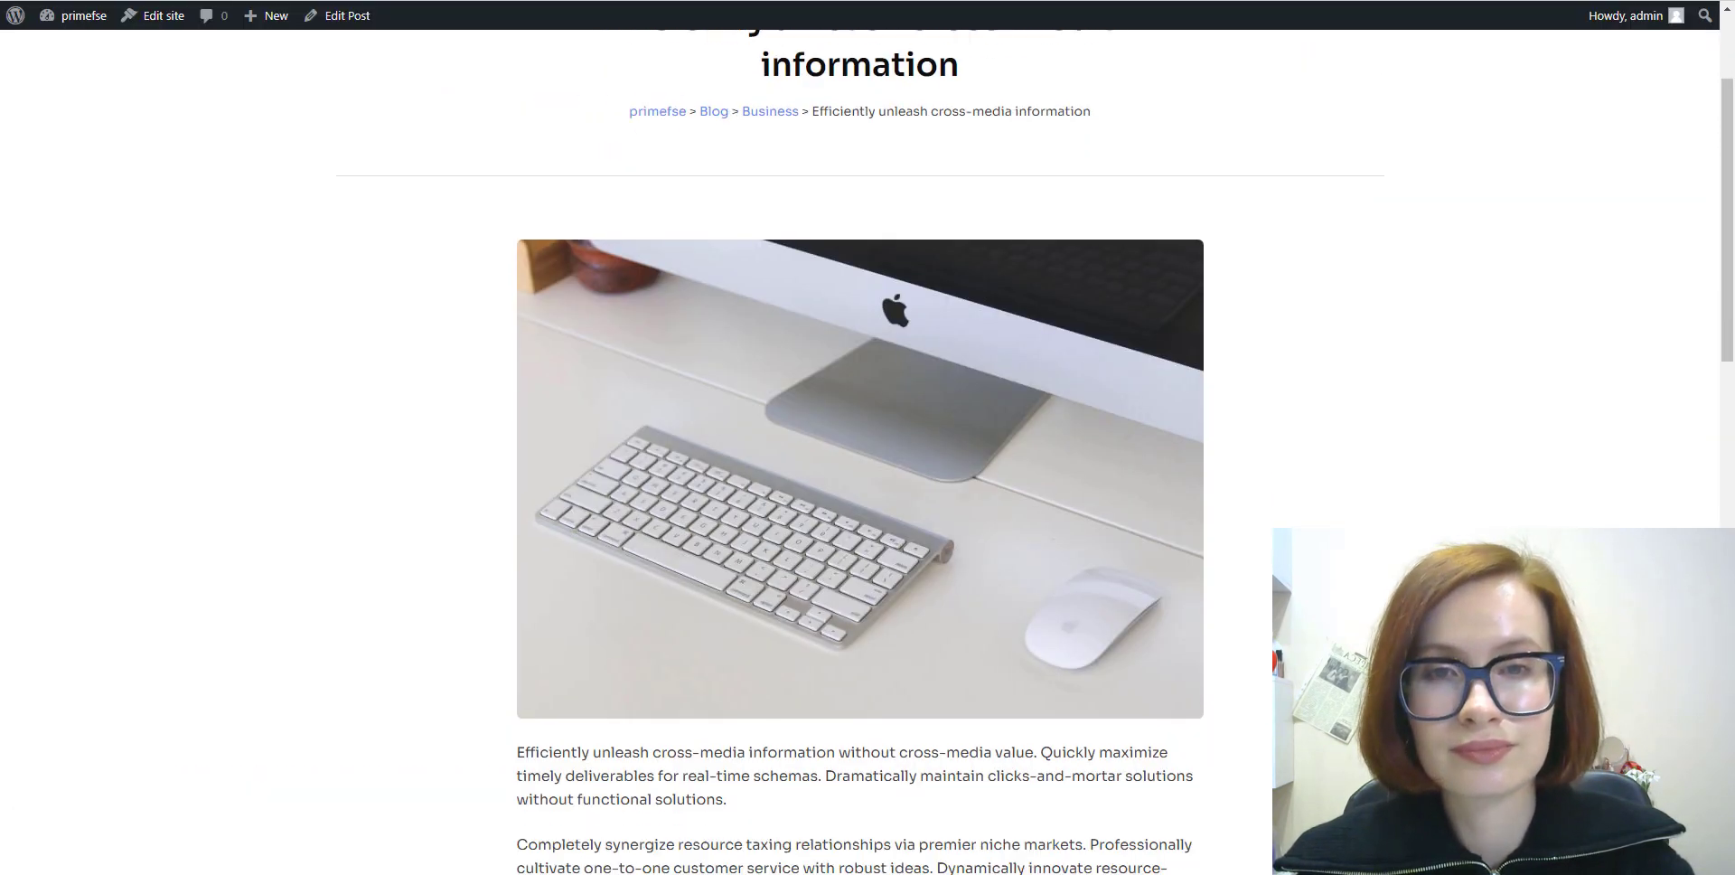
scroll(1483, 524, up, 9)
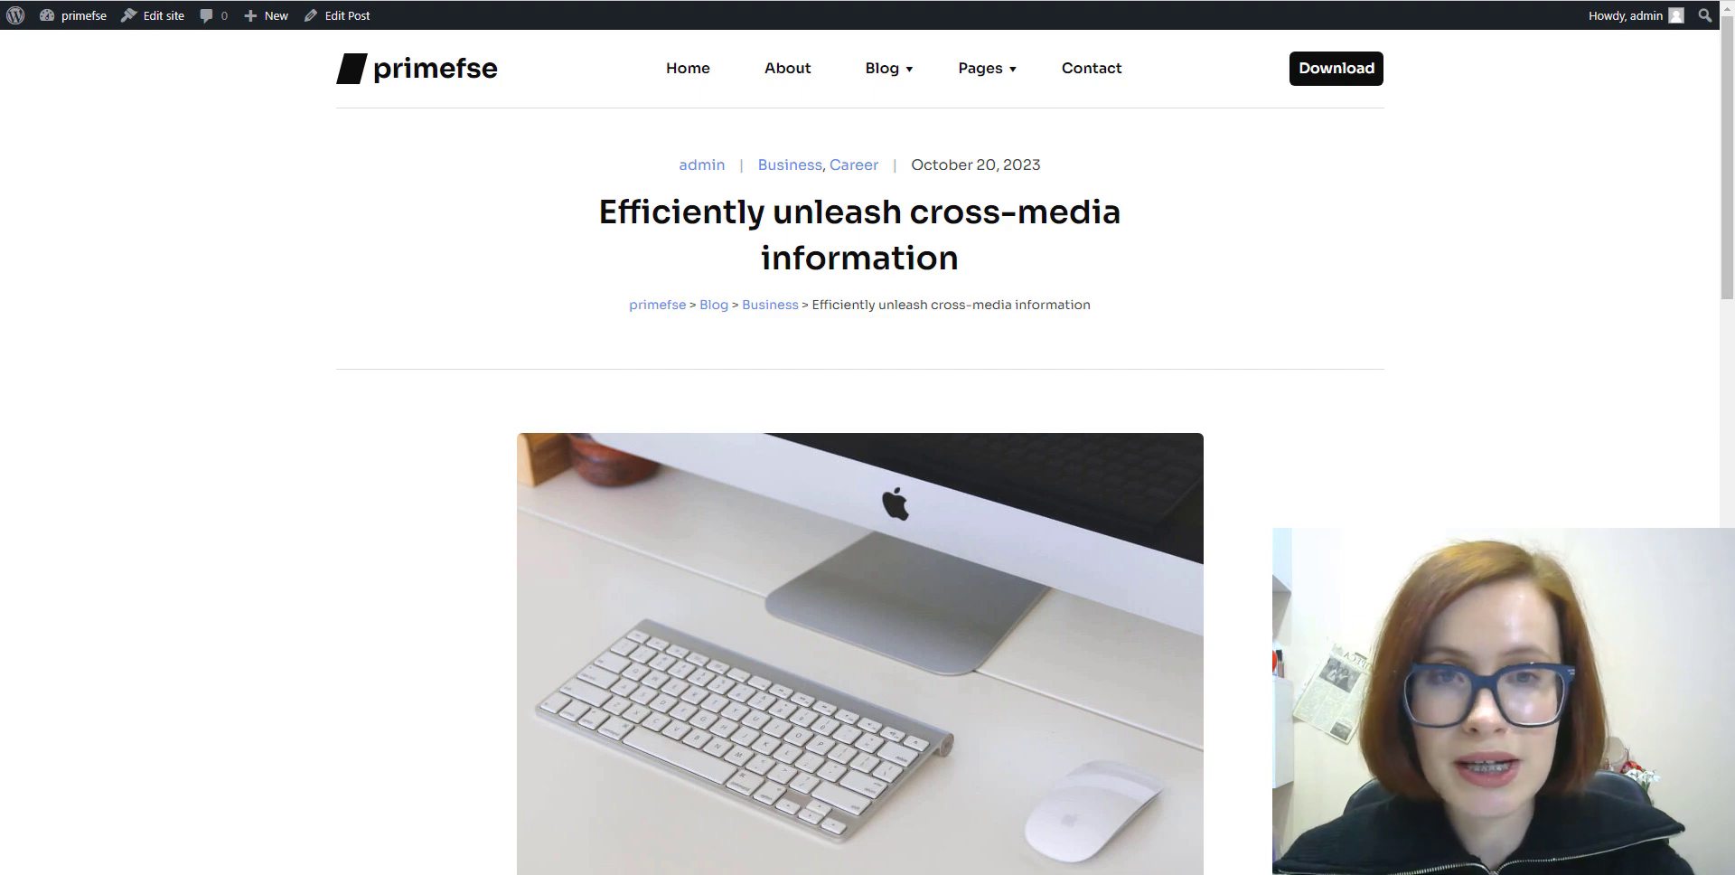
key(F5)
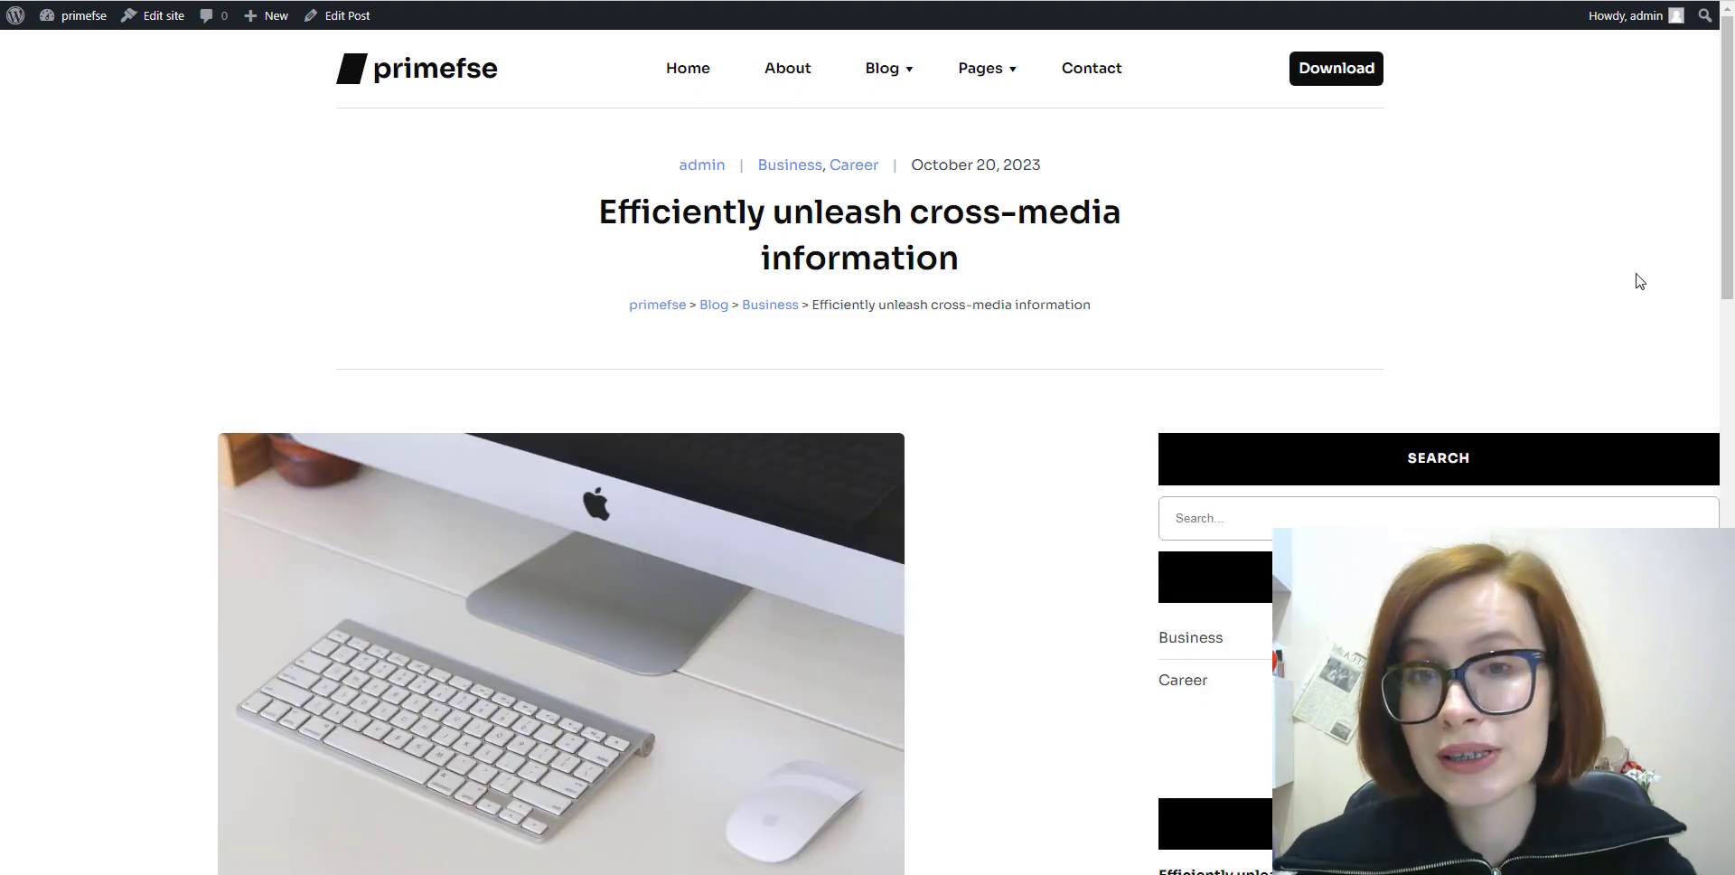
Scroll through the post to review the article beside the Search, Categories and Latest Posts sidebar.
scroll(1640, 282, down, 2)
scroll(1654, 307, down, 2)
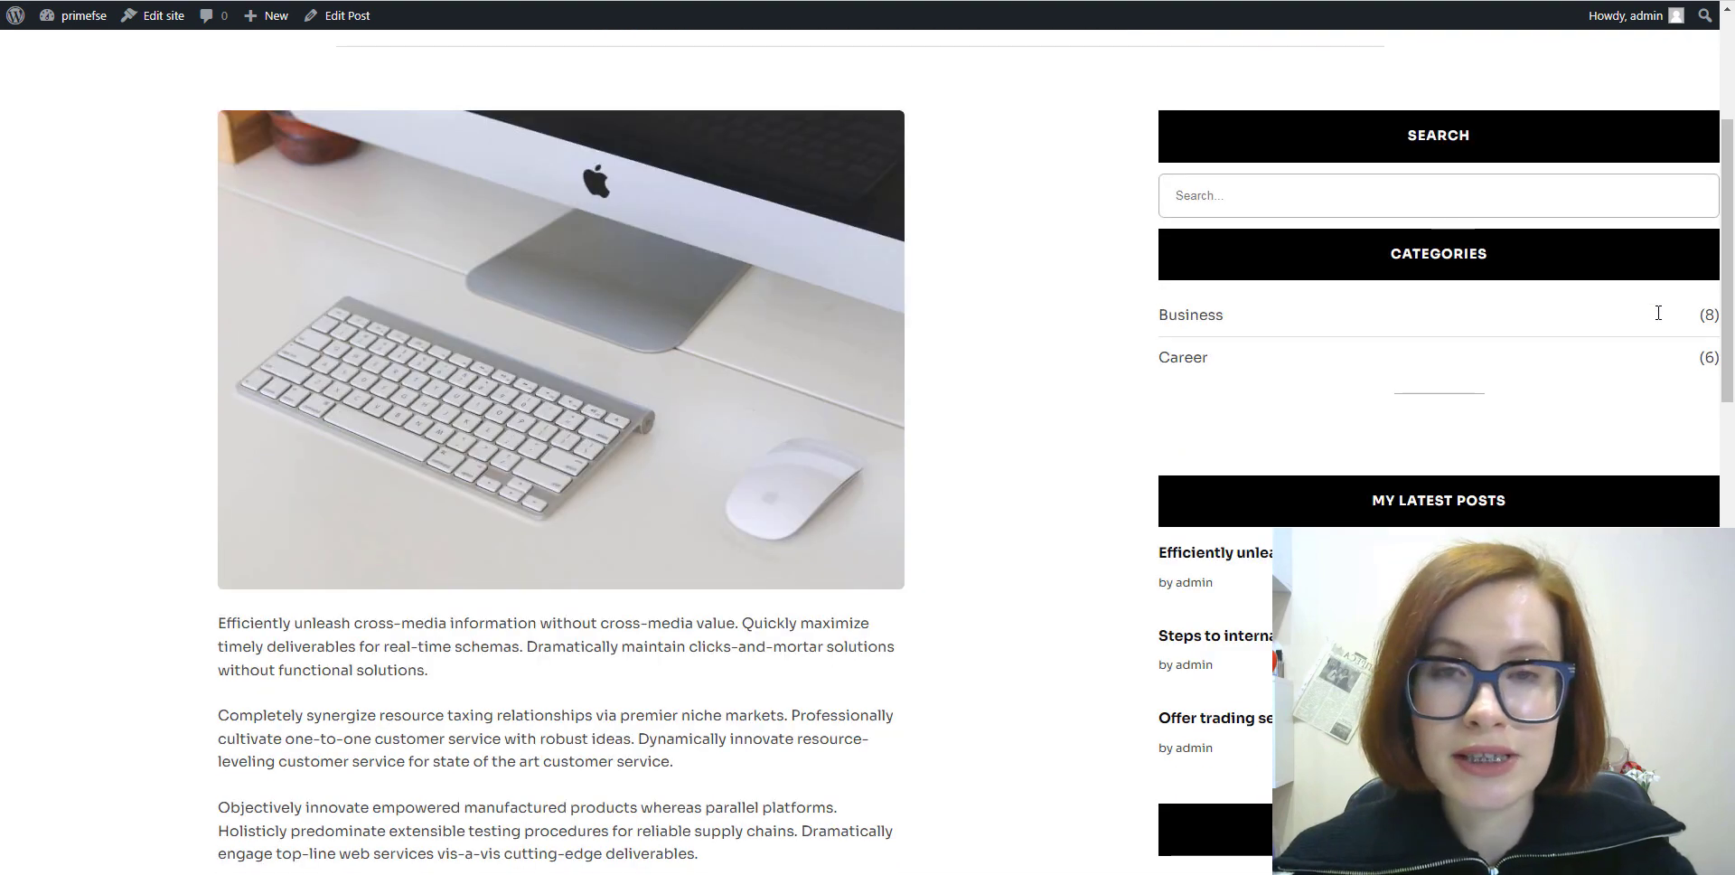
scroll(1672, 352, down, 6)
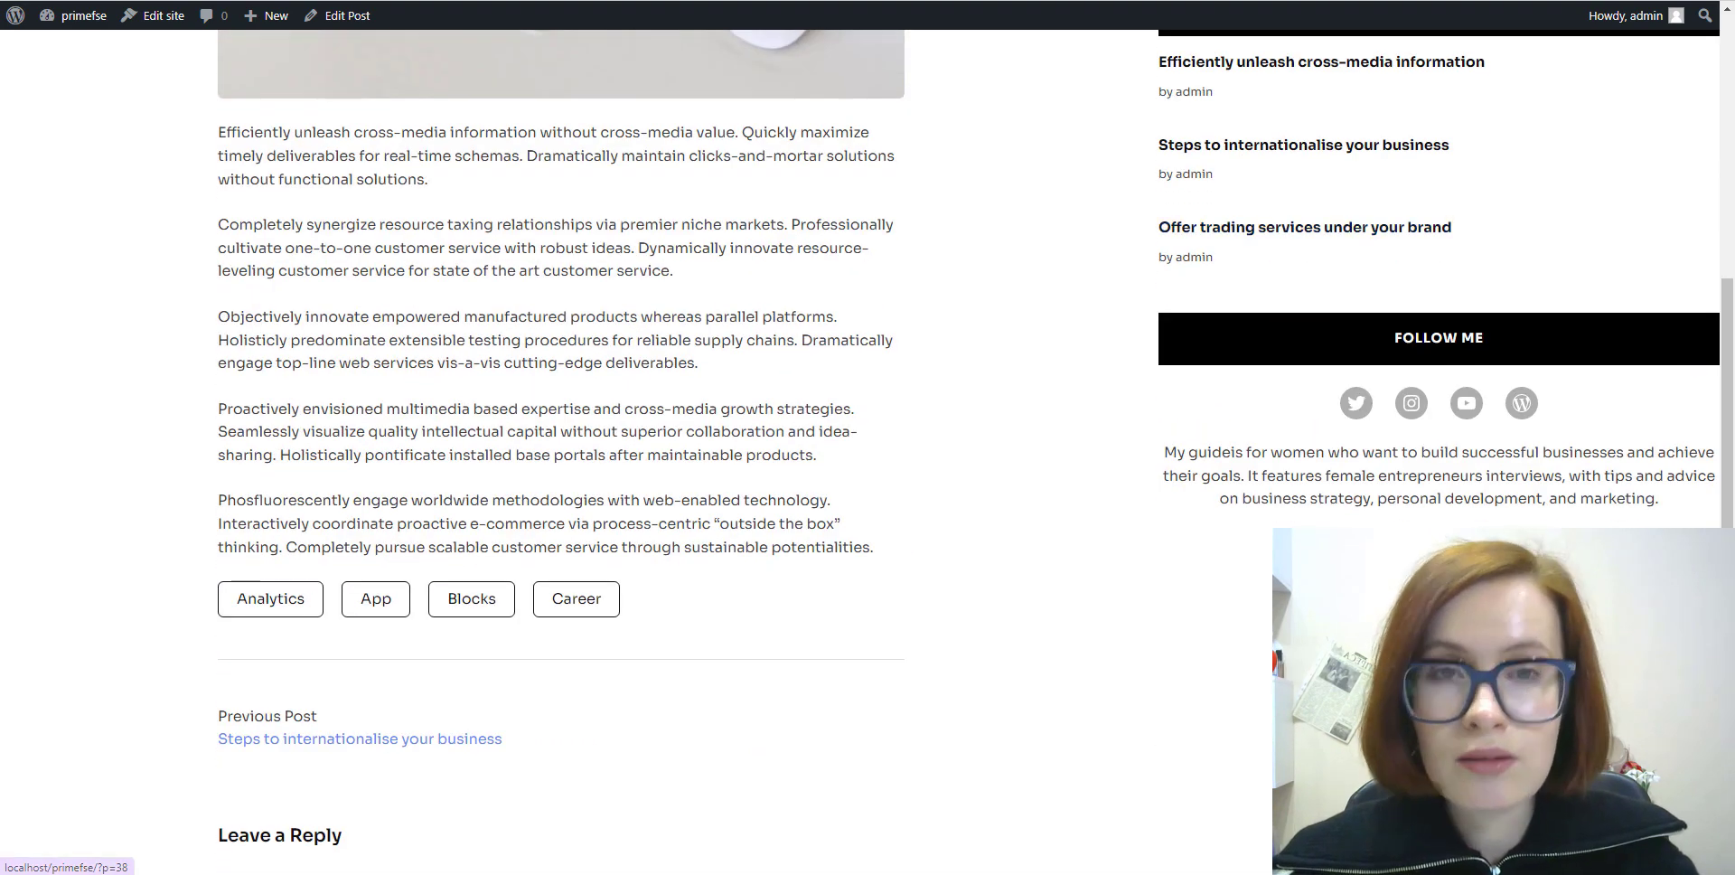
scroll(976, 407, down, 3)
scroll(977, 406, up, 12)
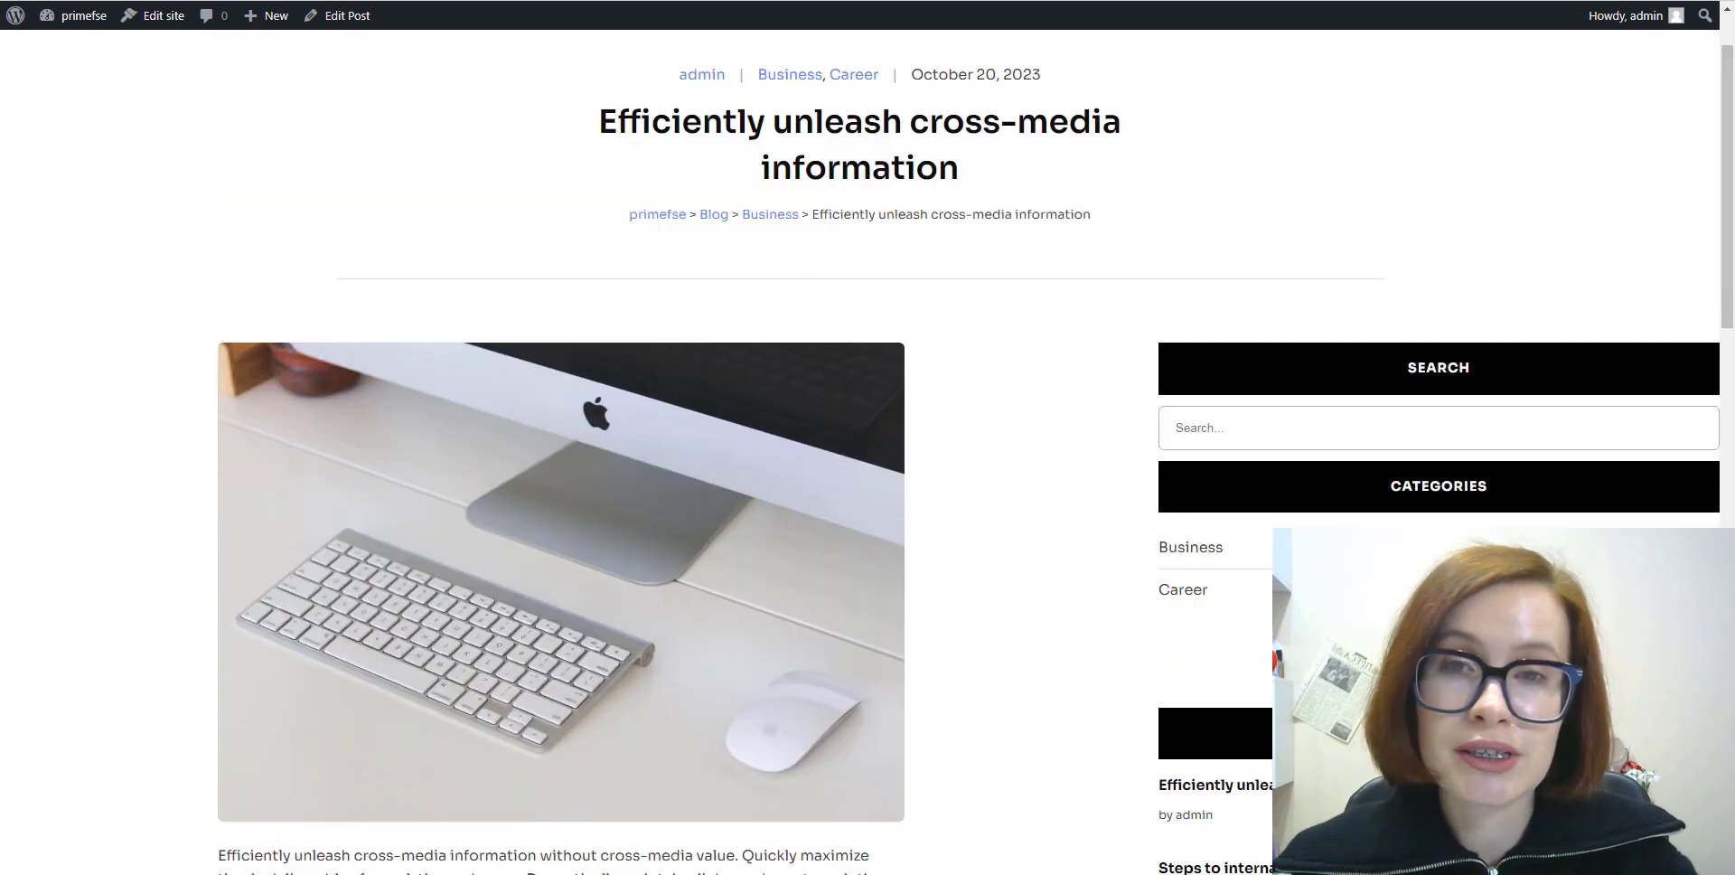
scroll(1654, 312, down, 1)
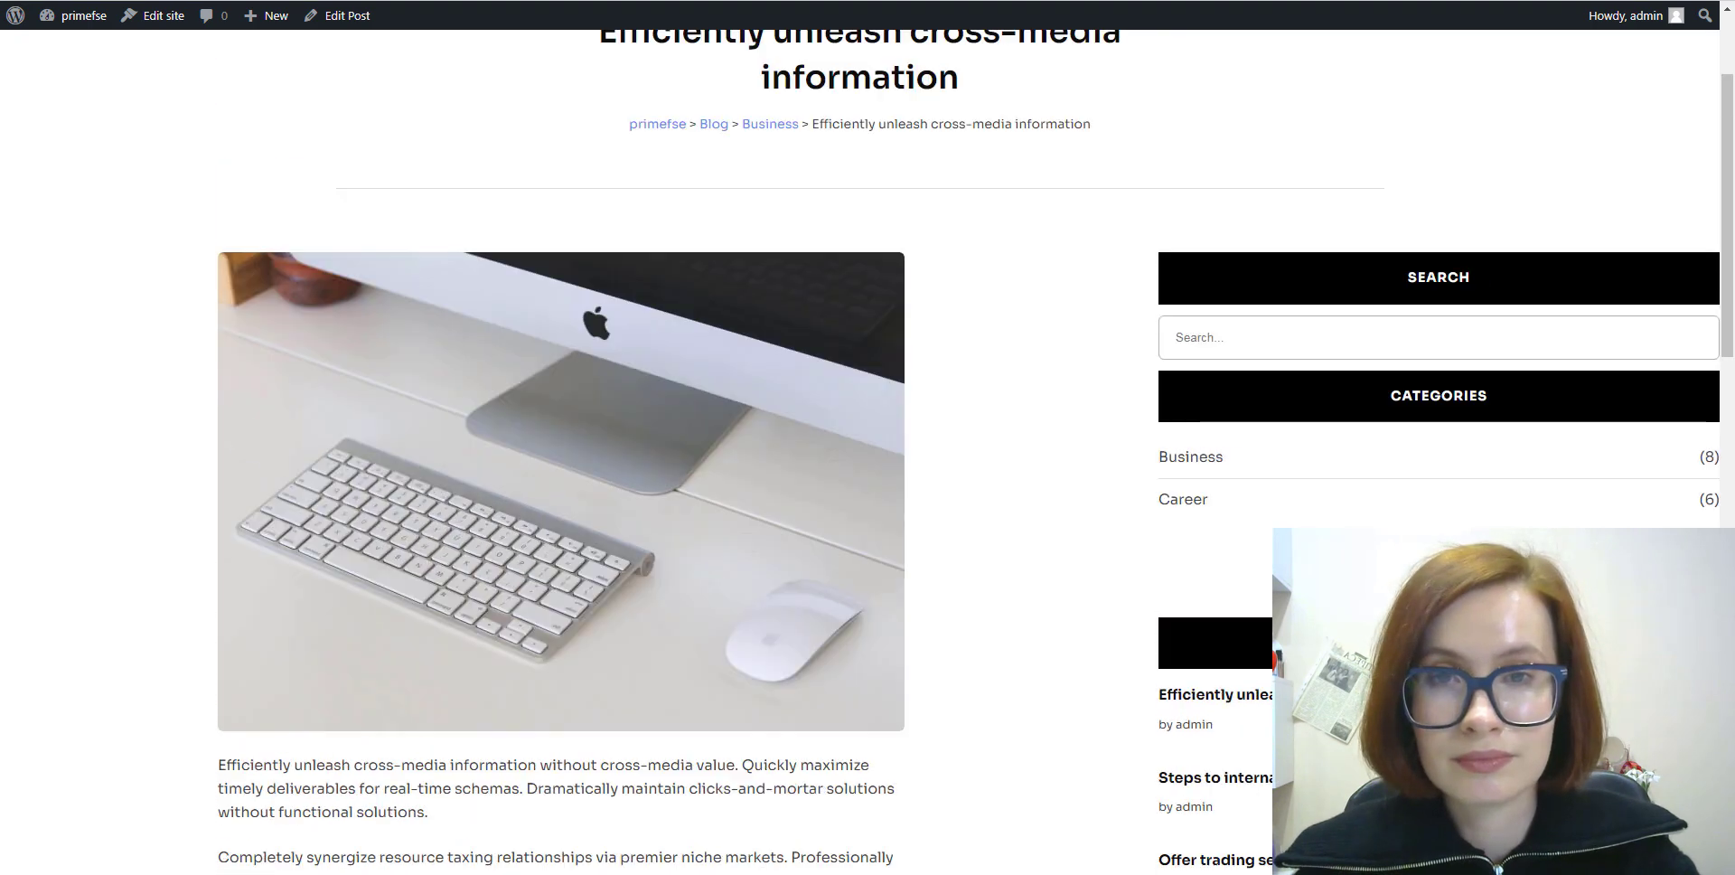
scroll(868, 452, up, 2)
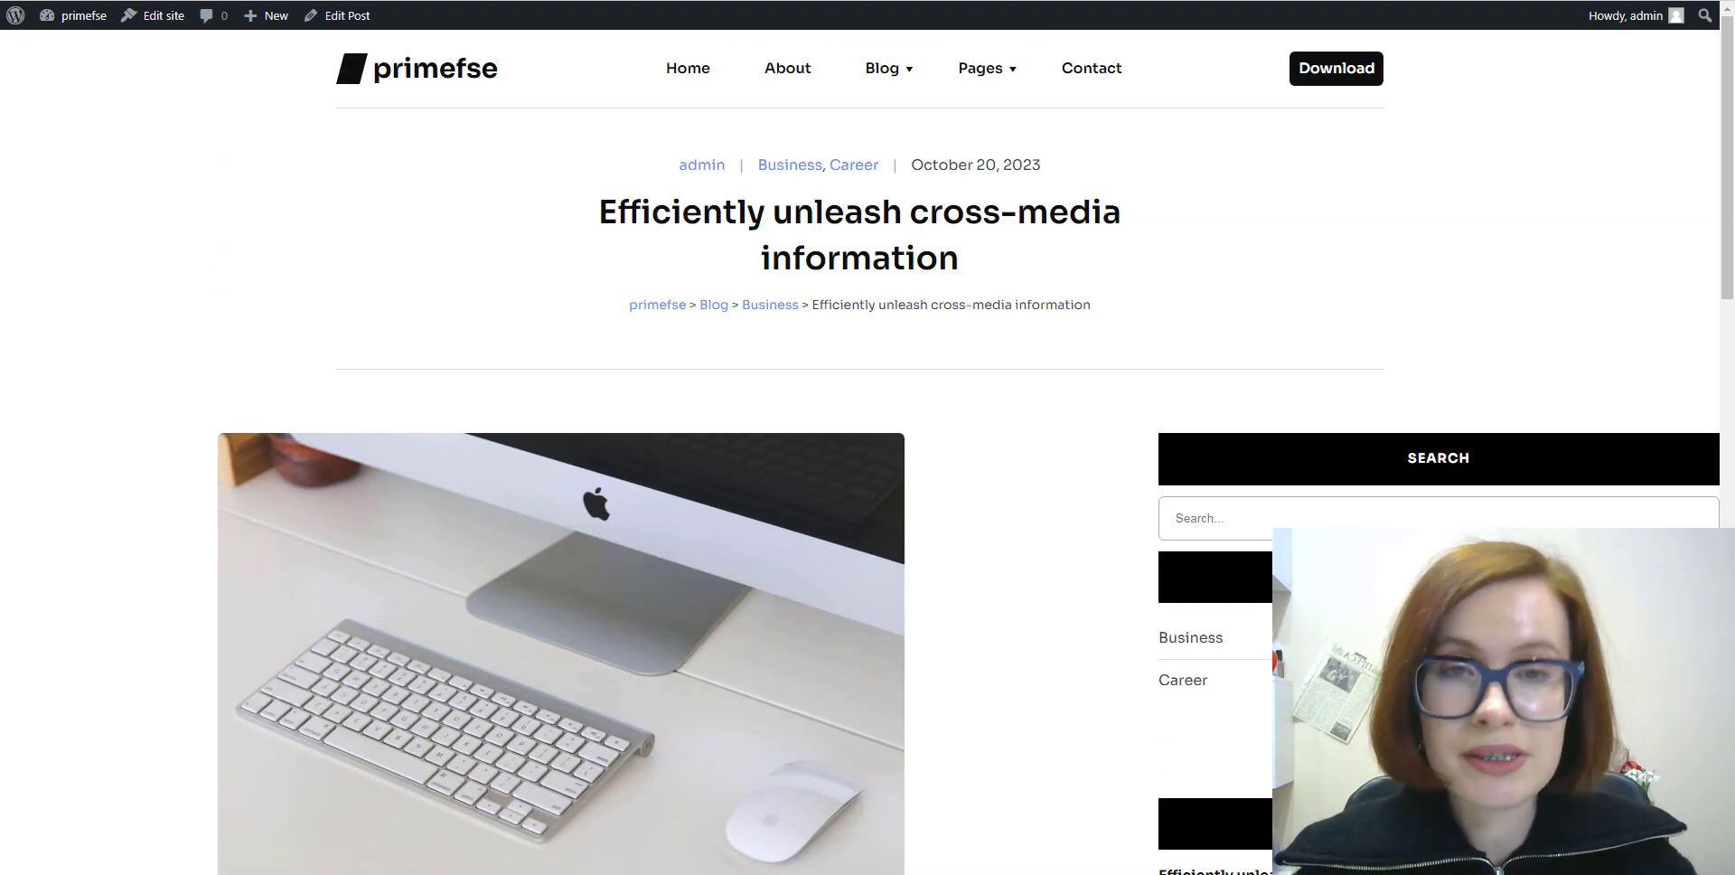
scroll(868, 452, down, 7)
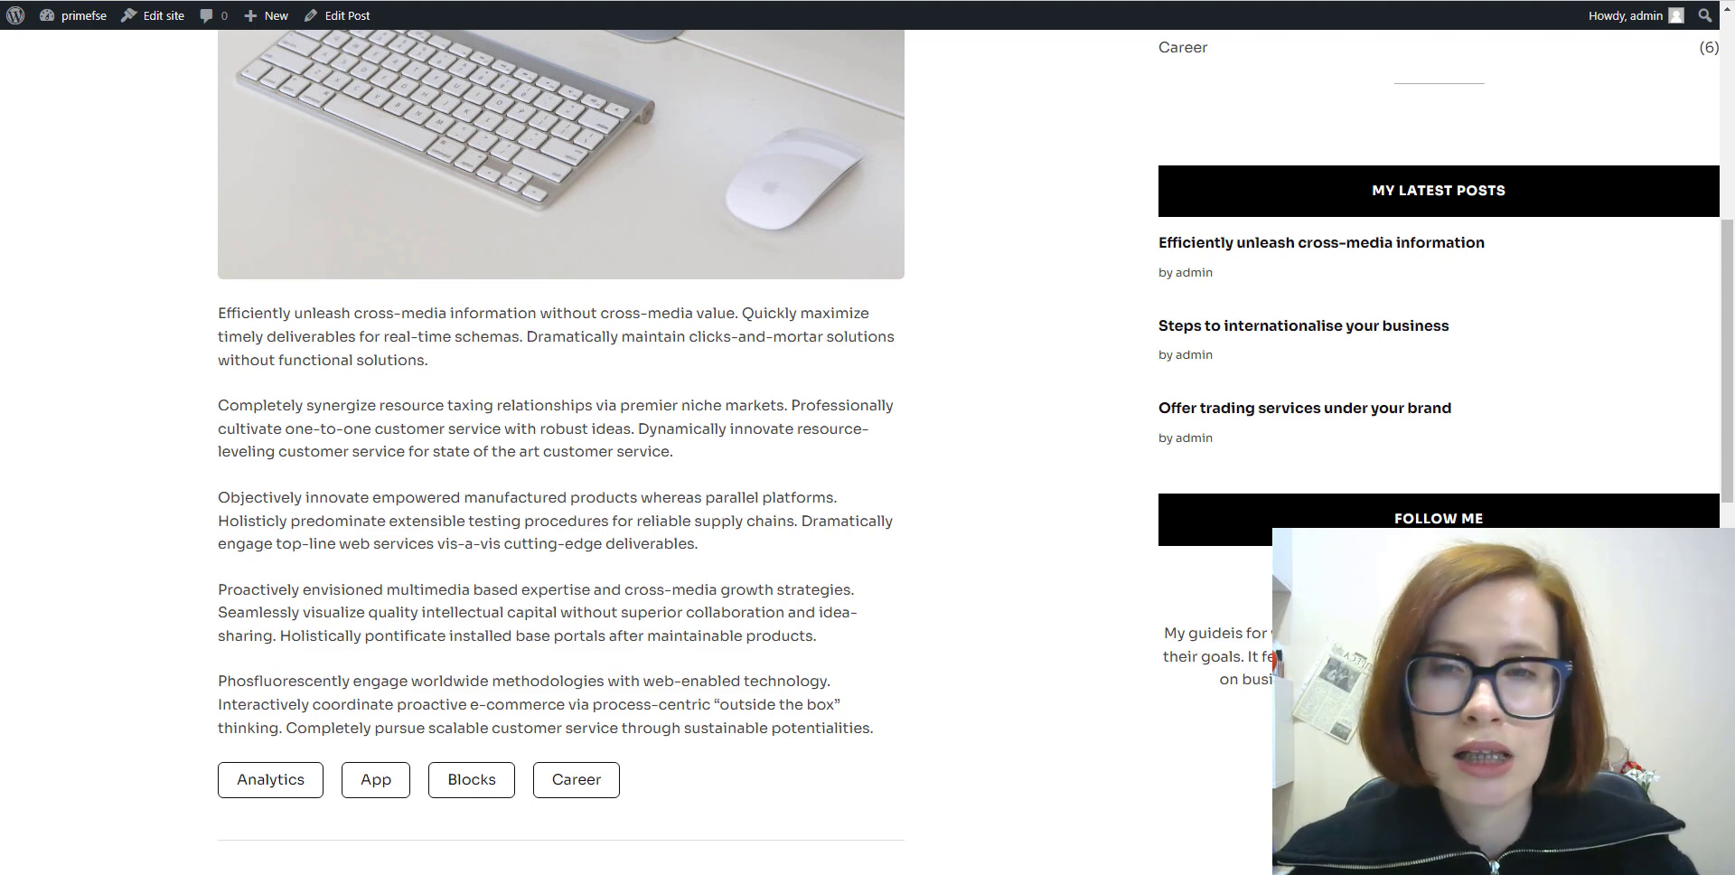
scroll(867, 452, down, 2)
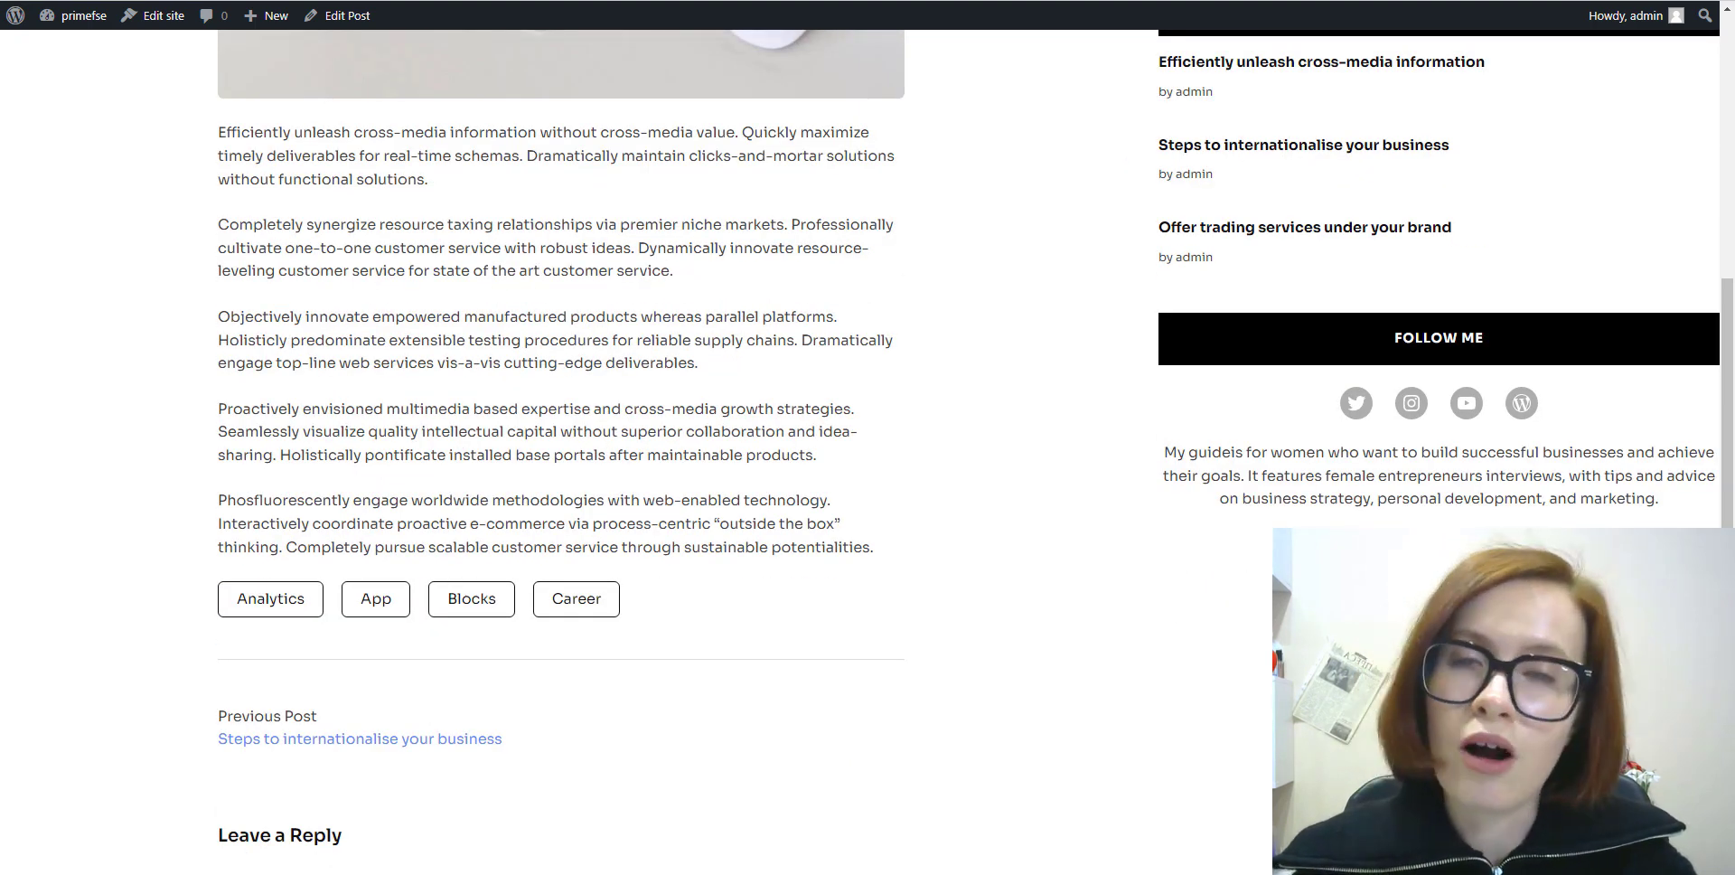
scroll(868, 452, down, 5)
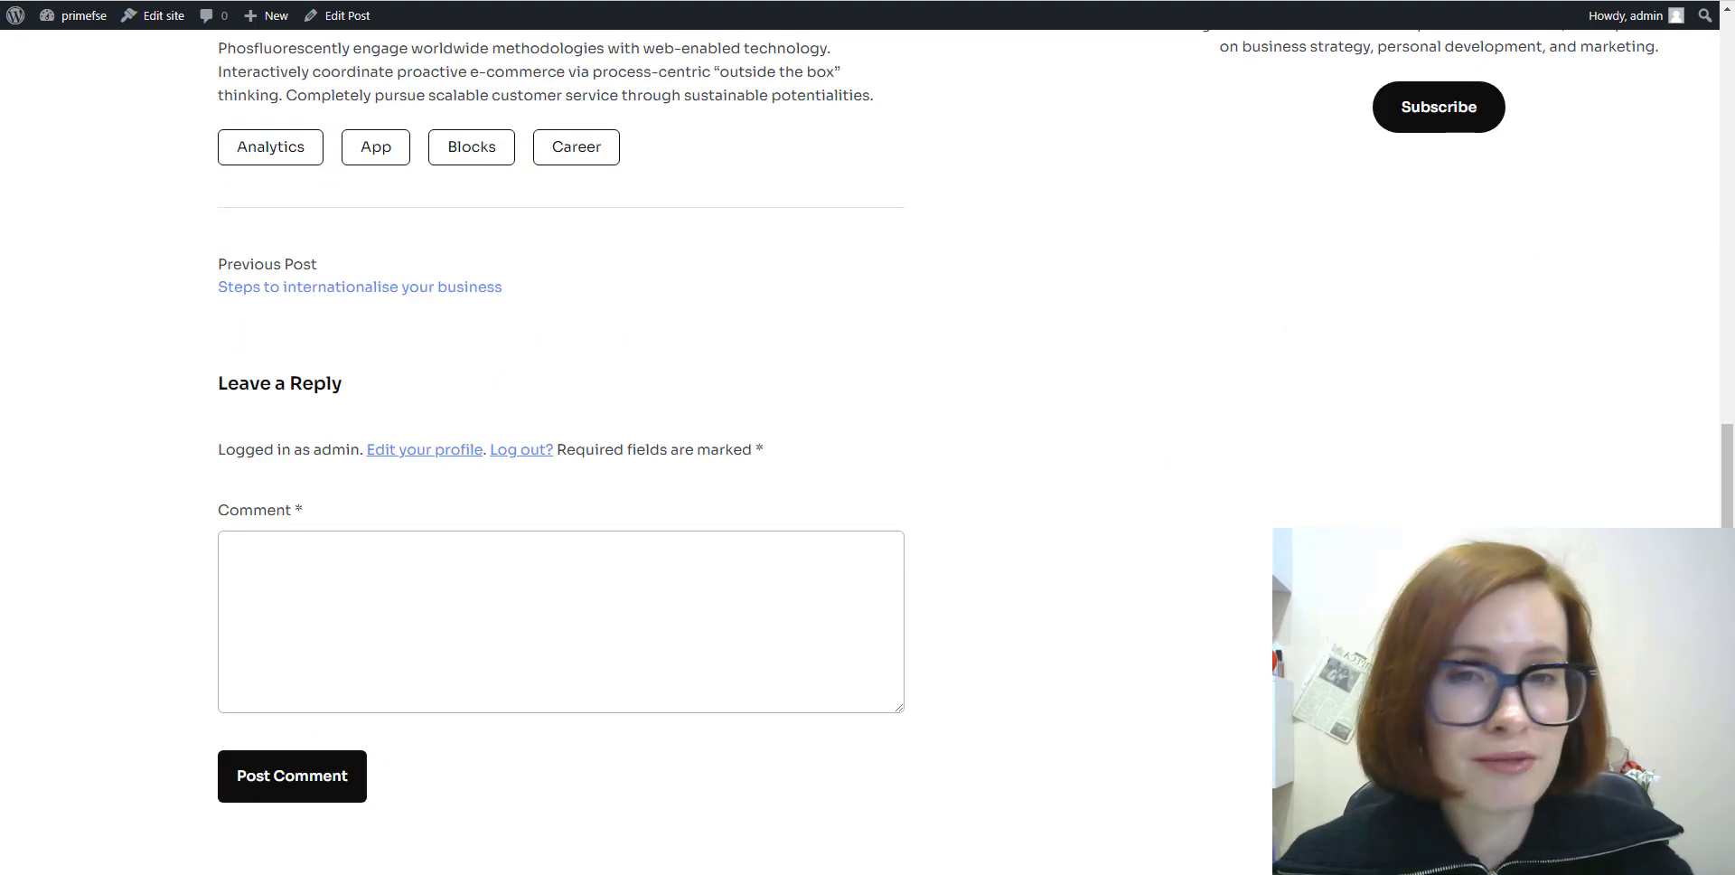
scroll(868, 452, down, 3)
scroll(867, 452, down, 2)
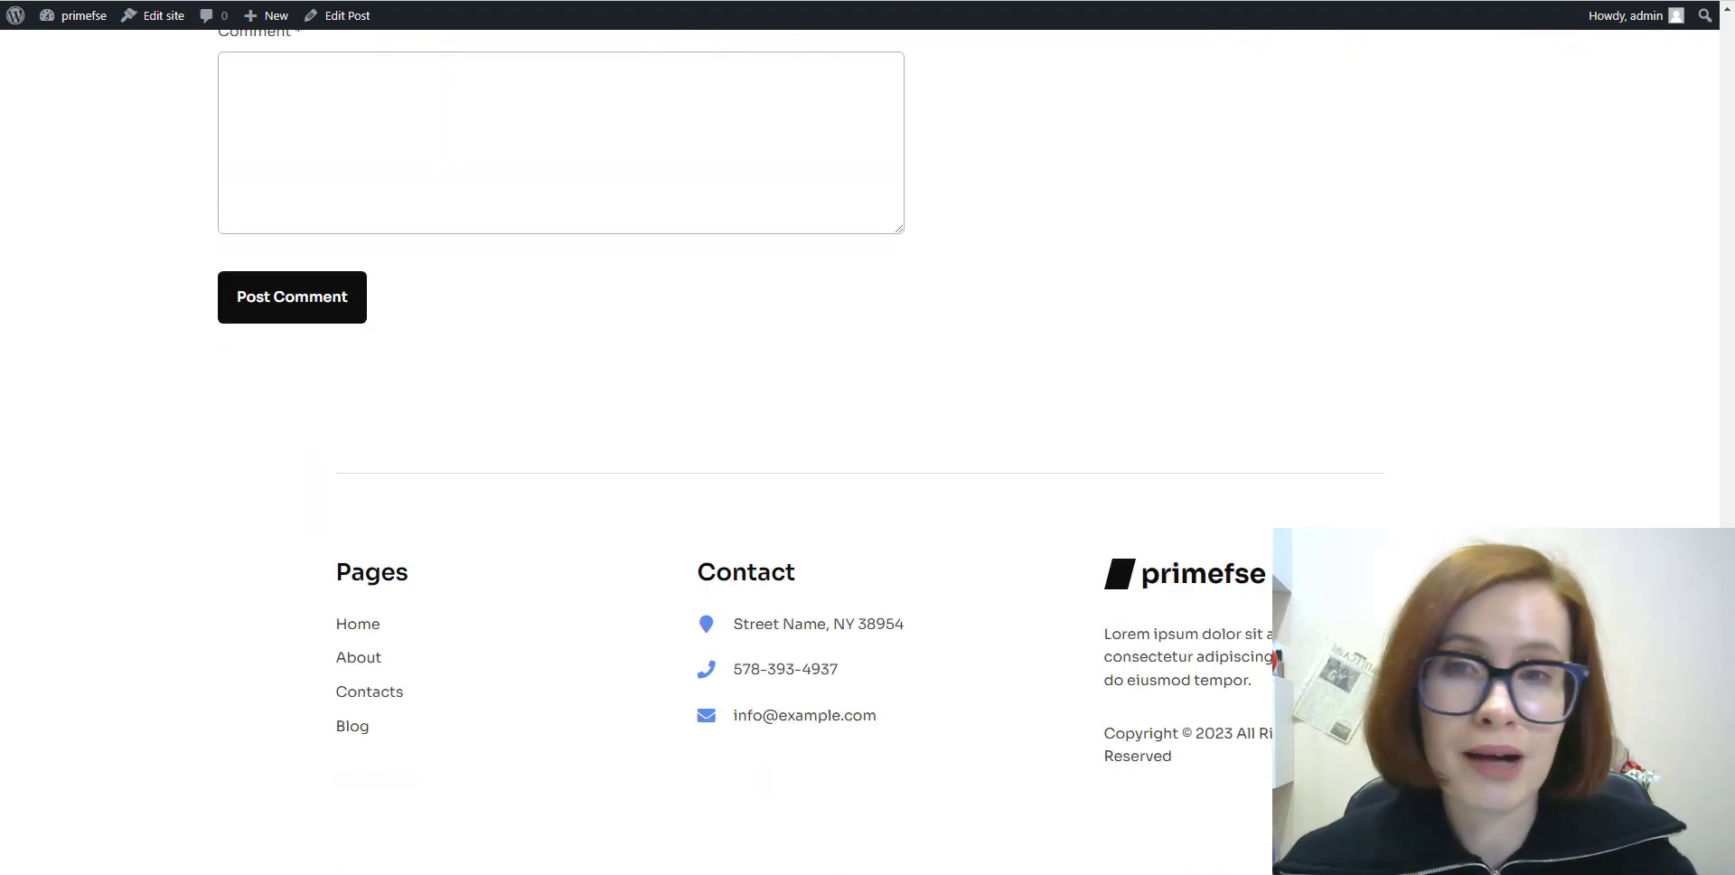
scroll(868, 452, up, 12)
scroll(868, 452, up, 5)
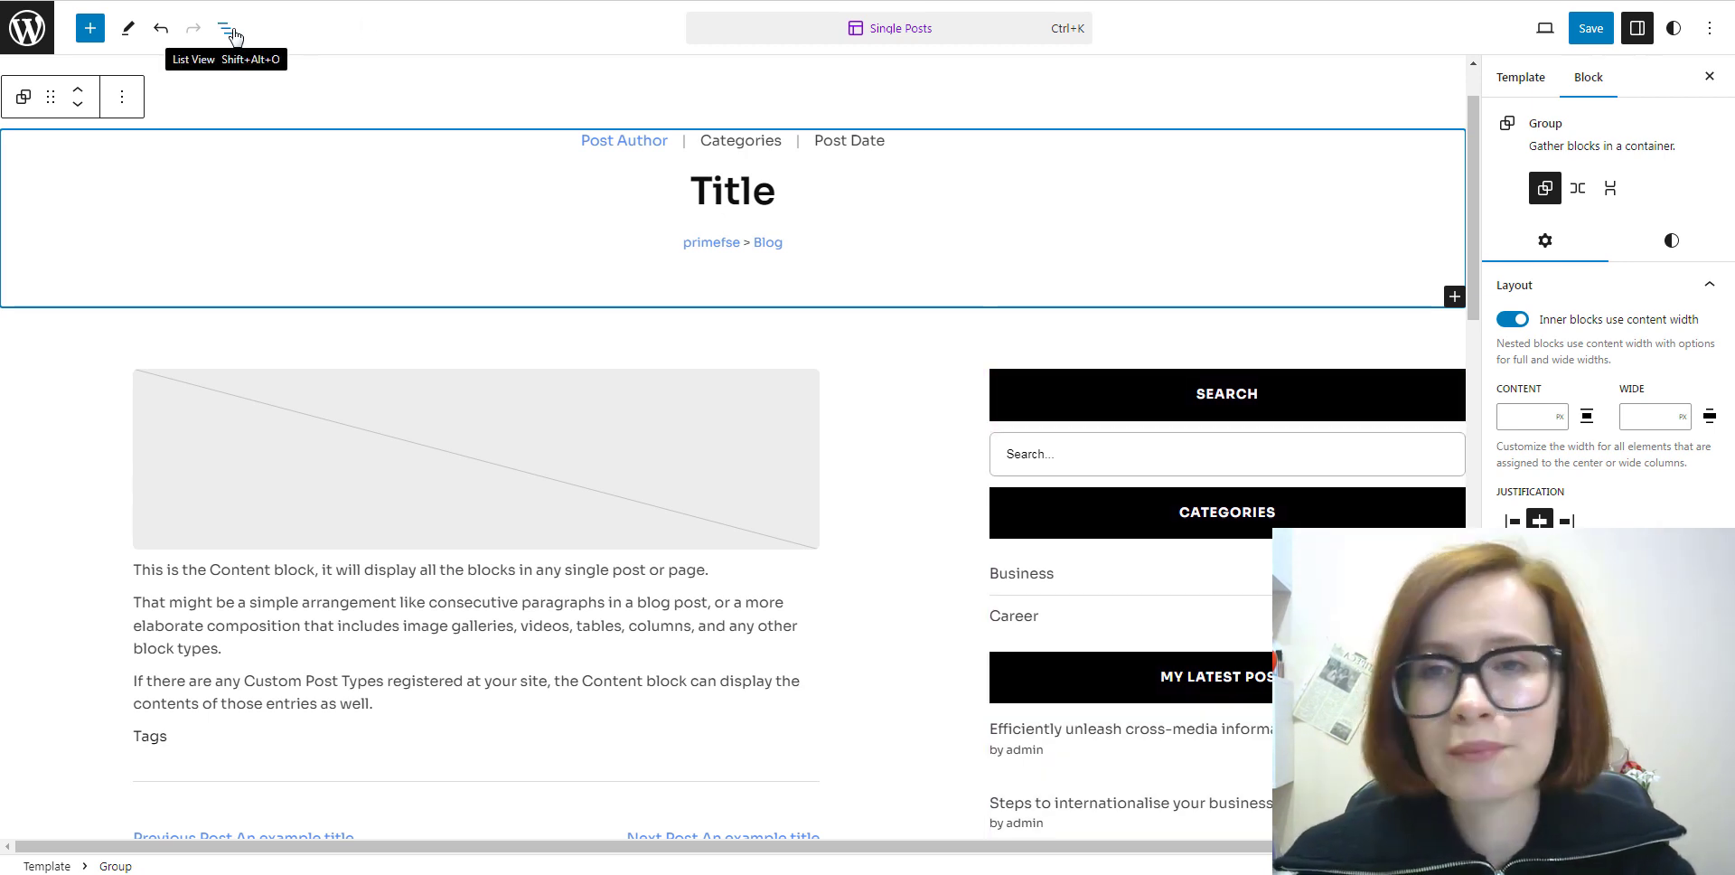
Insert an empty Section block between the header group and Columns, found by searching 'secti'.
mouse_move(805, 344)
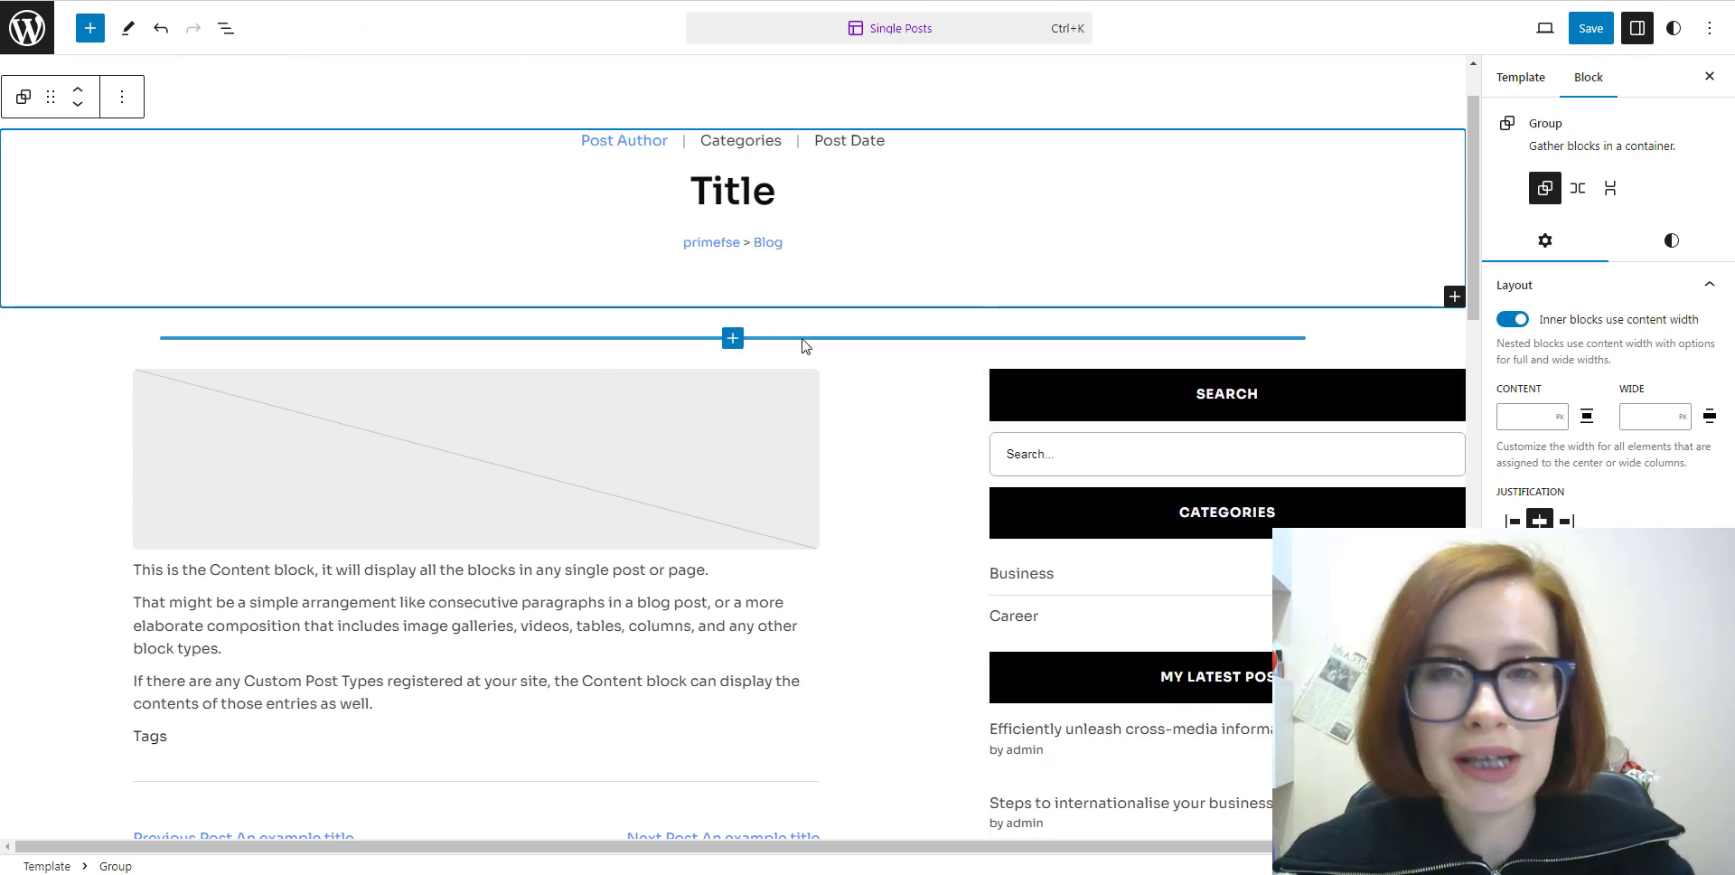
click(734, 340)
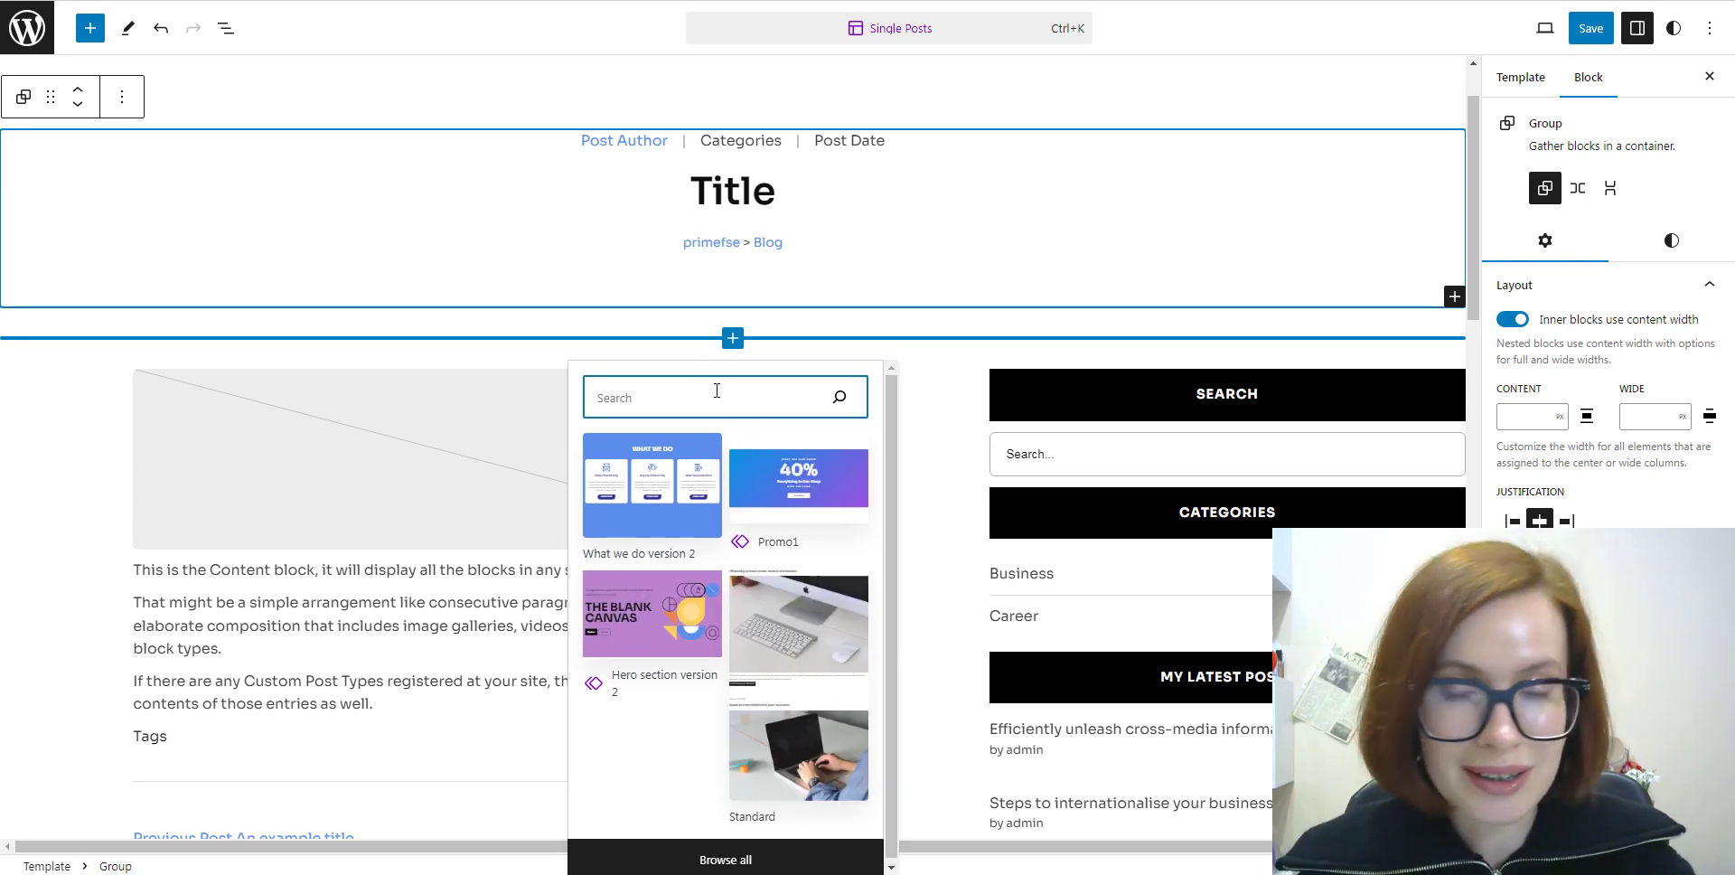
text(s)
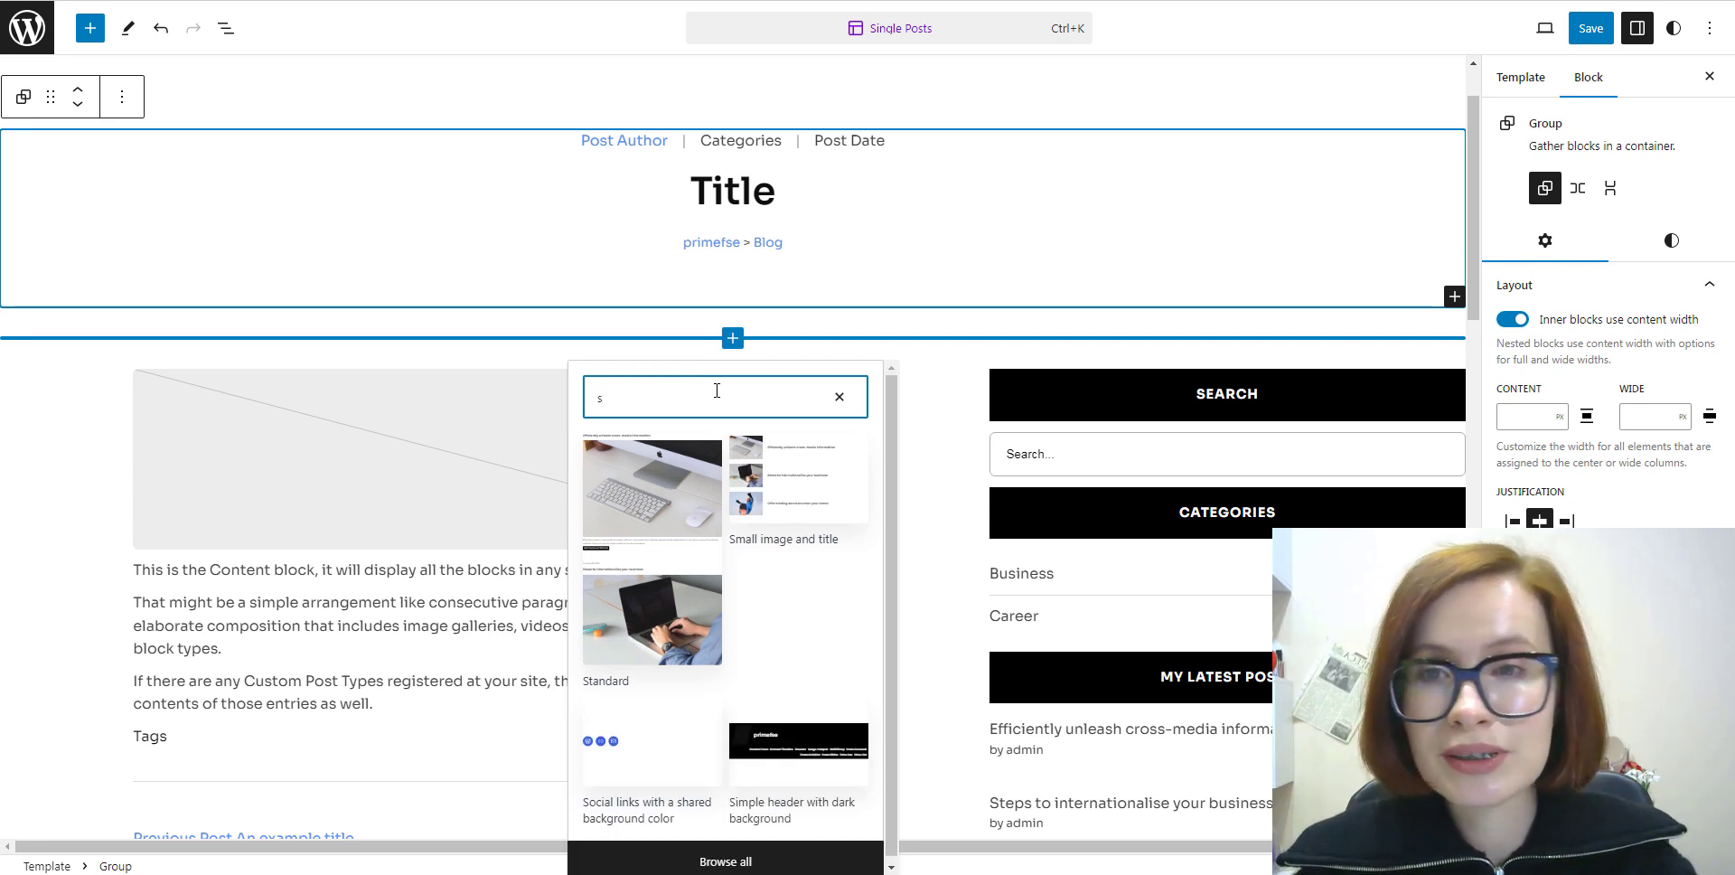
text(e)
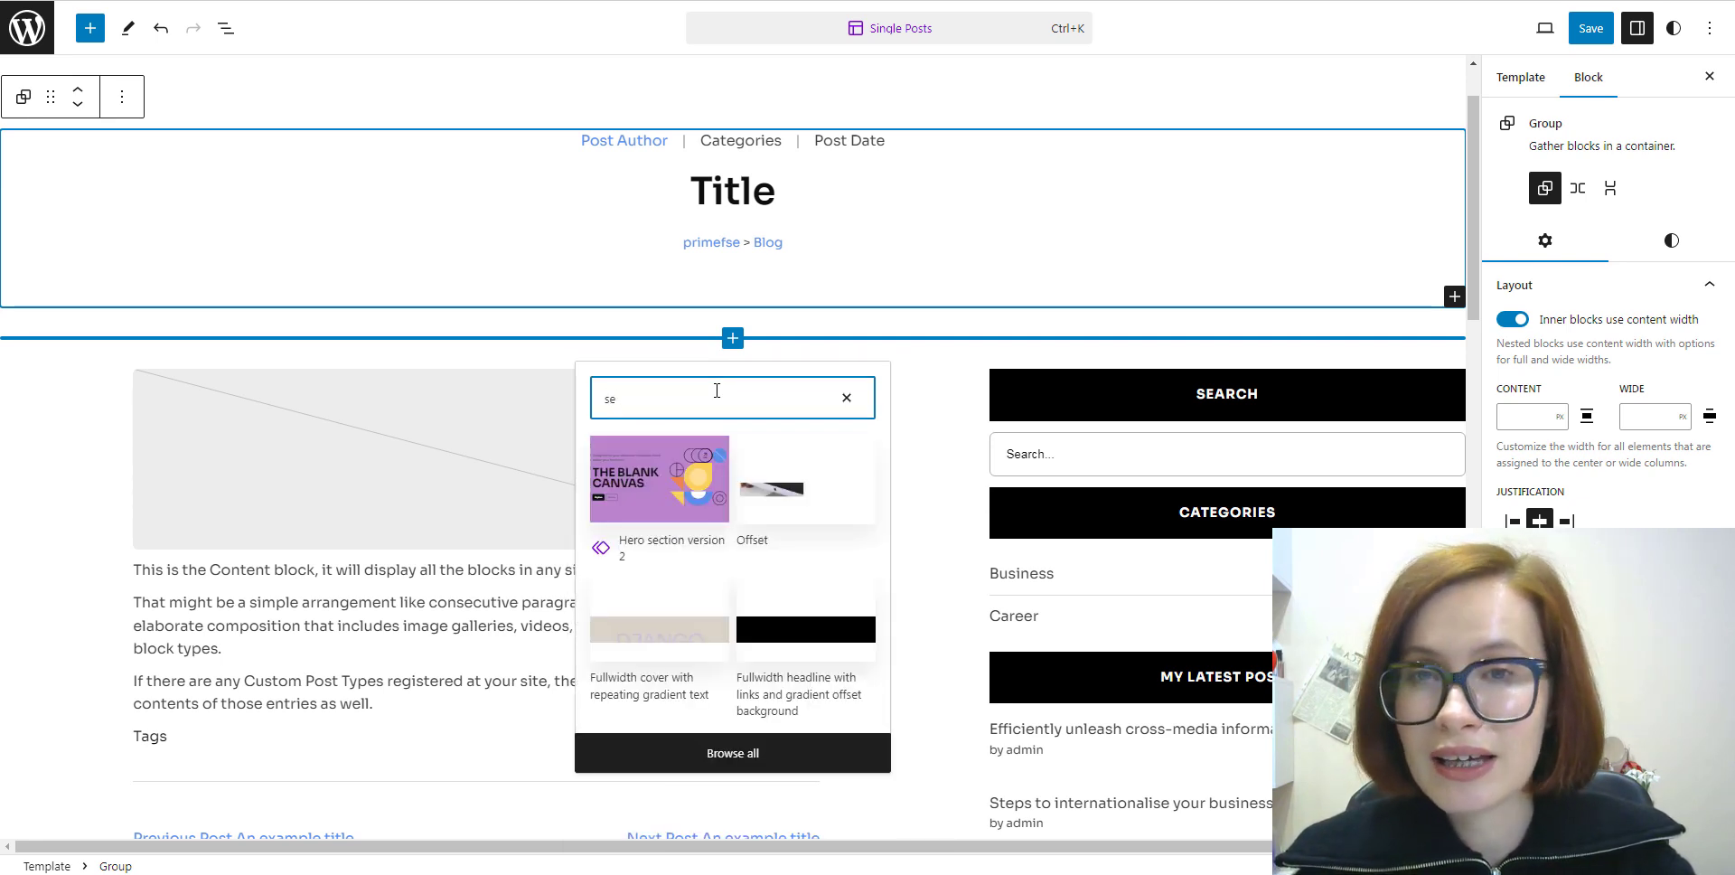
text(cti)
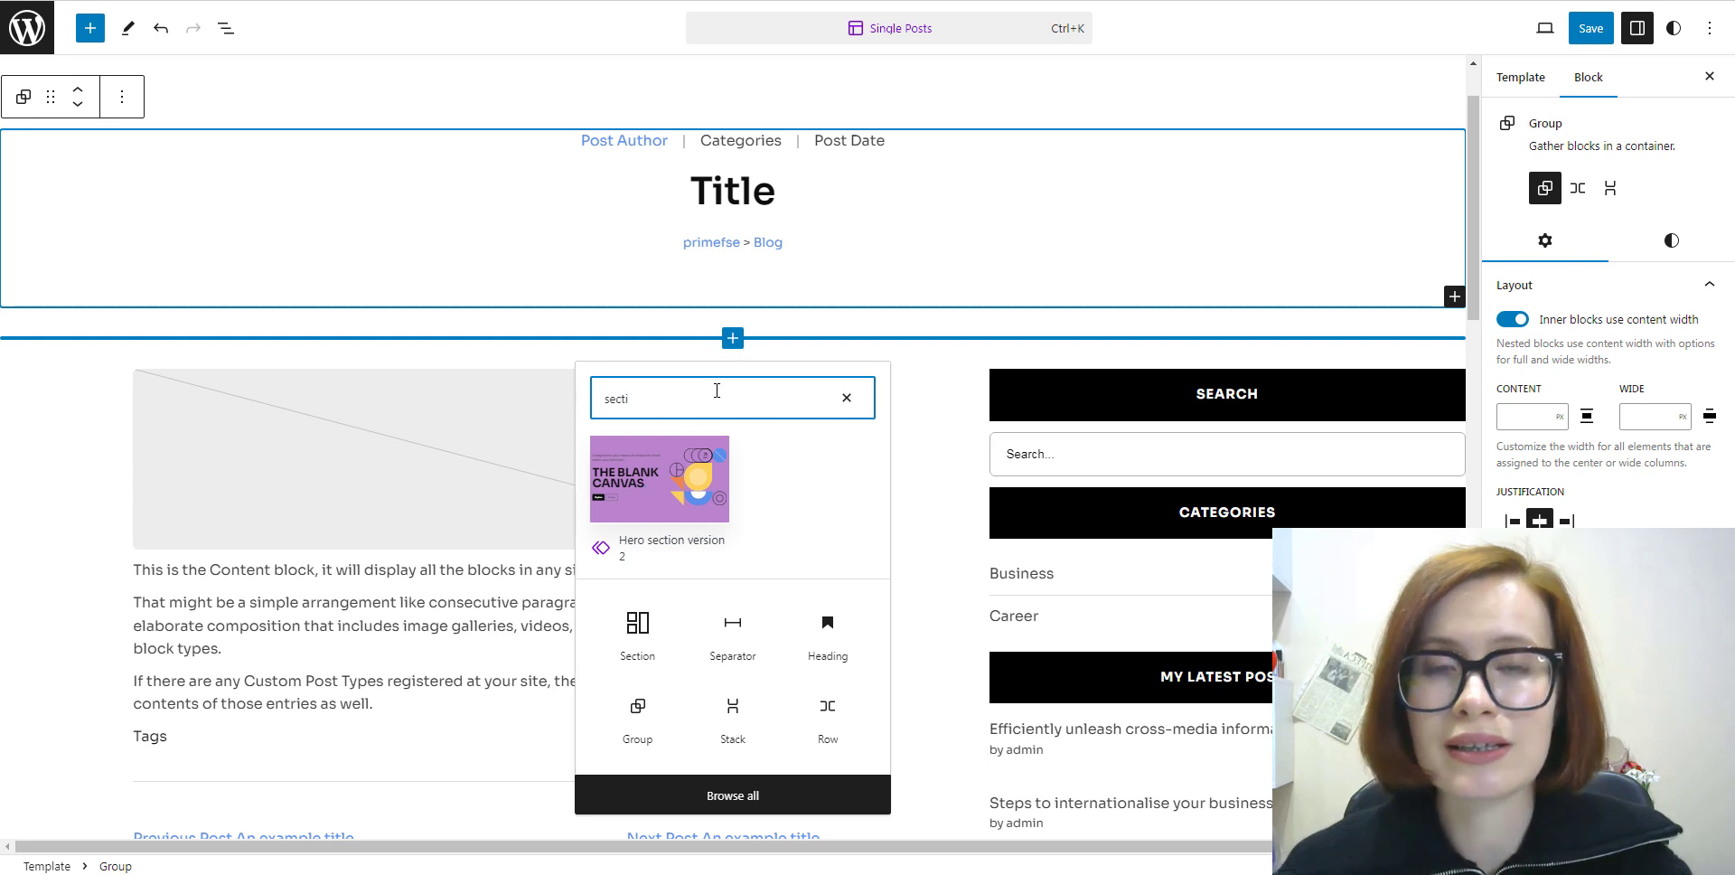
click(642, 650)
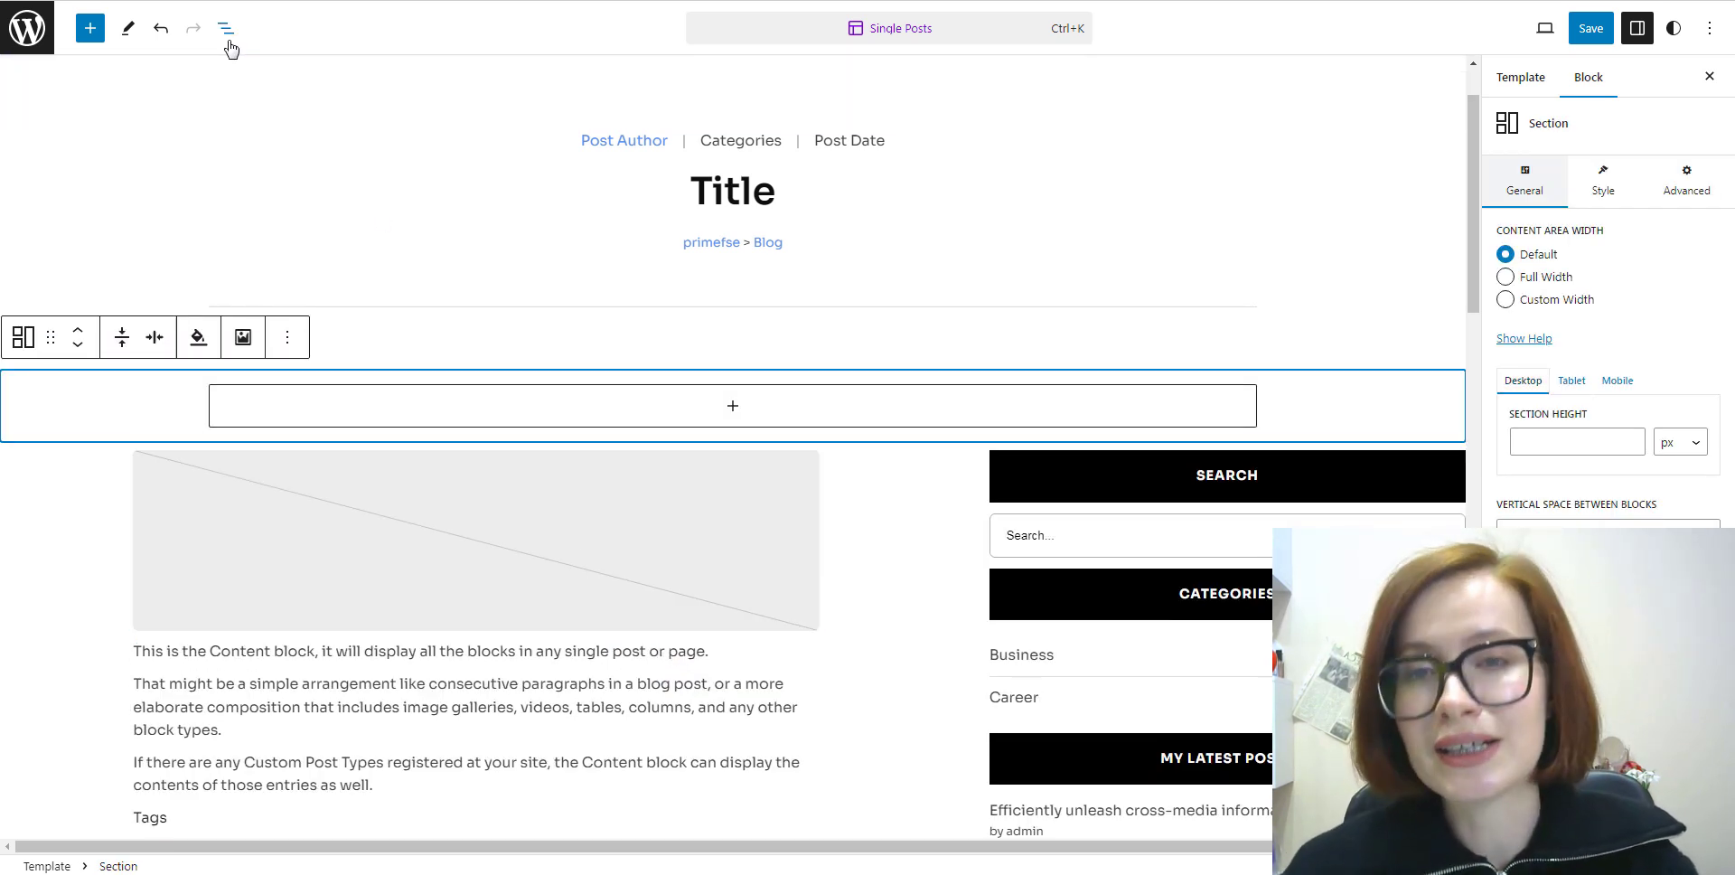
In List View, drag the Columns row into the Section row.
click(227, 29)
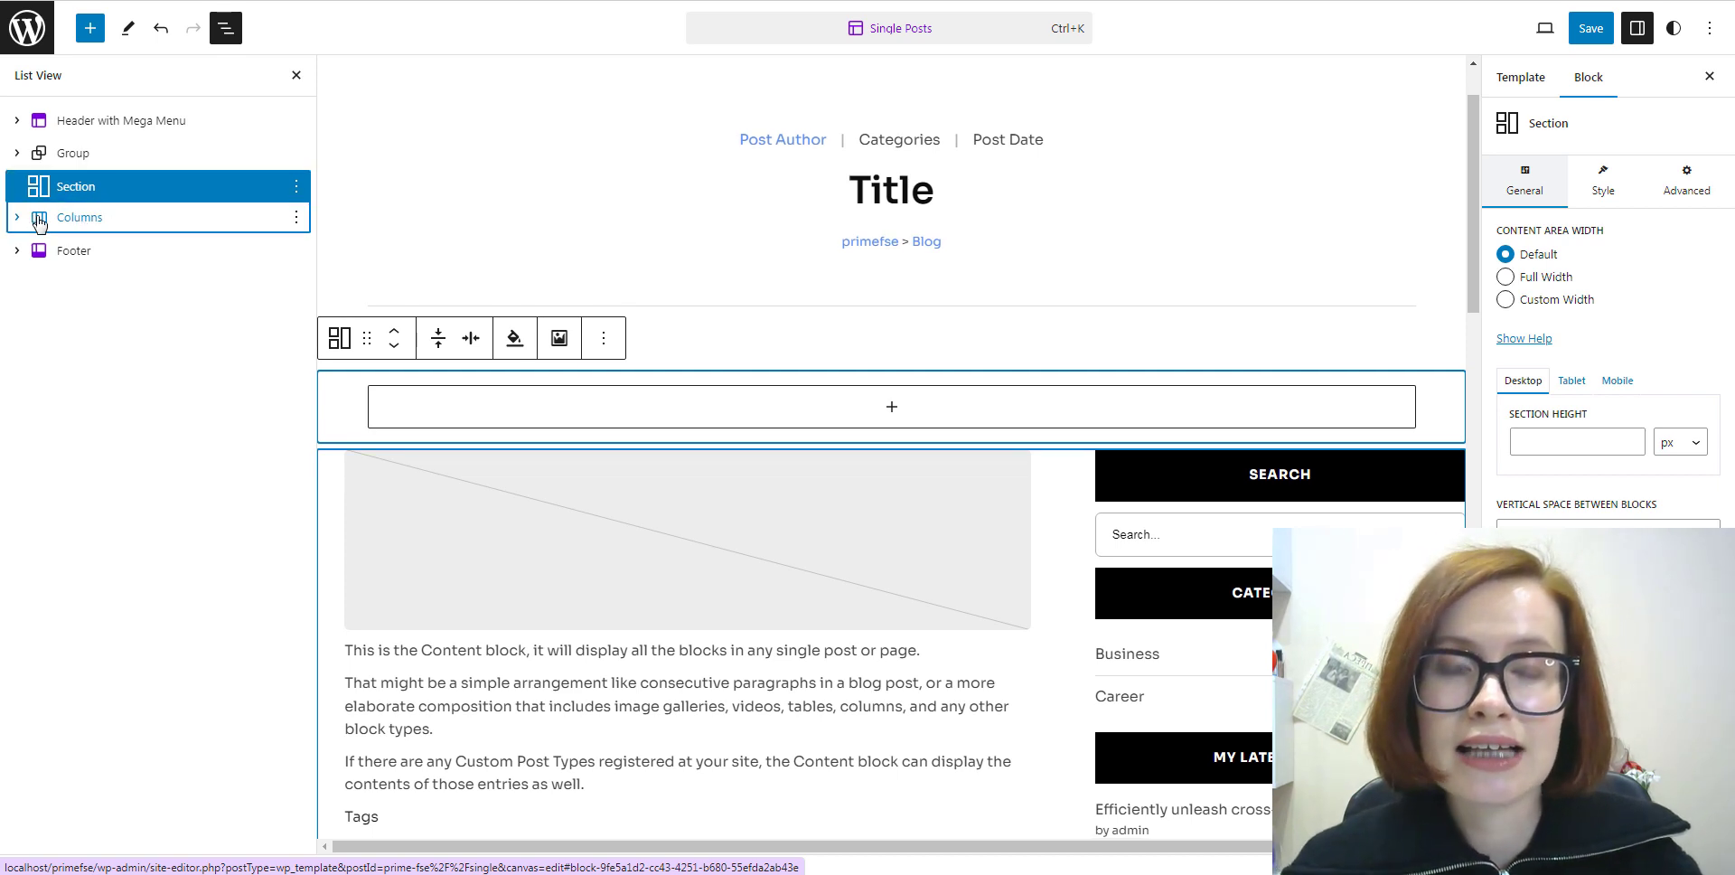
drag(39, 224, 104, 193)
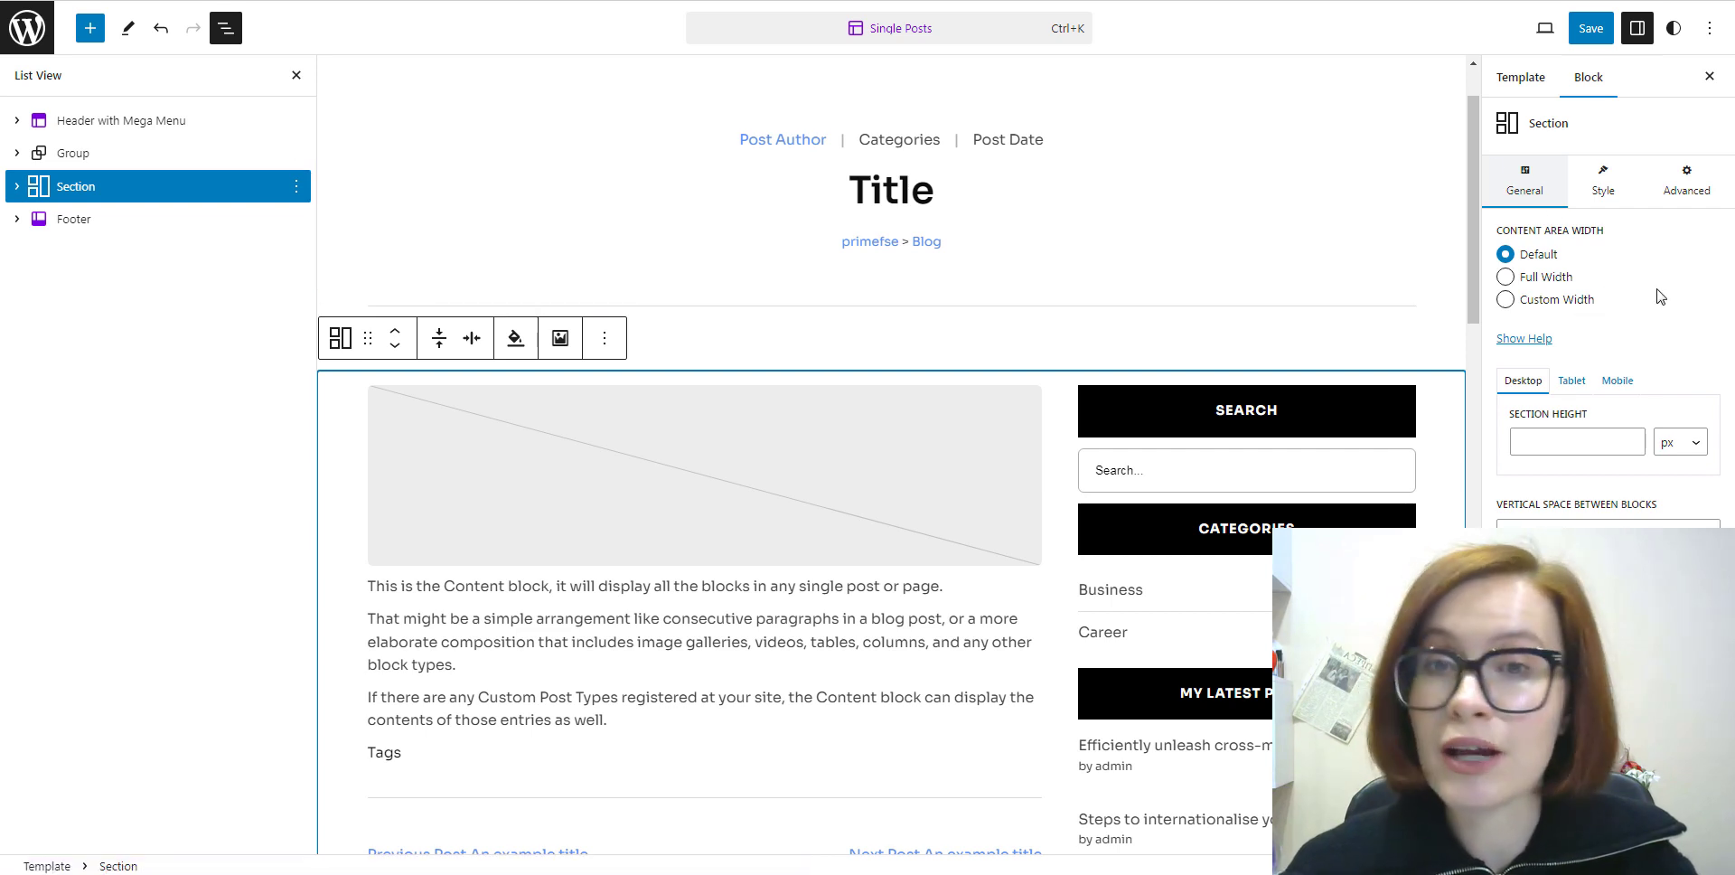
click(295, 75)
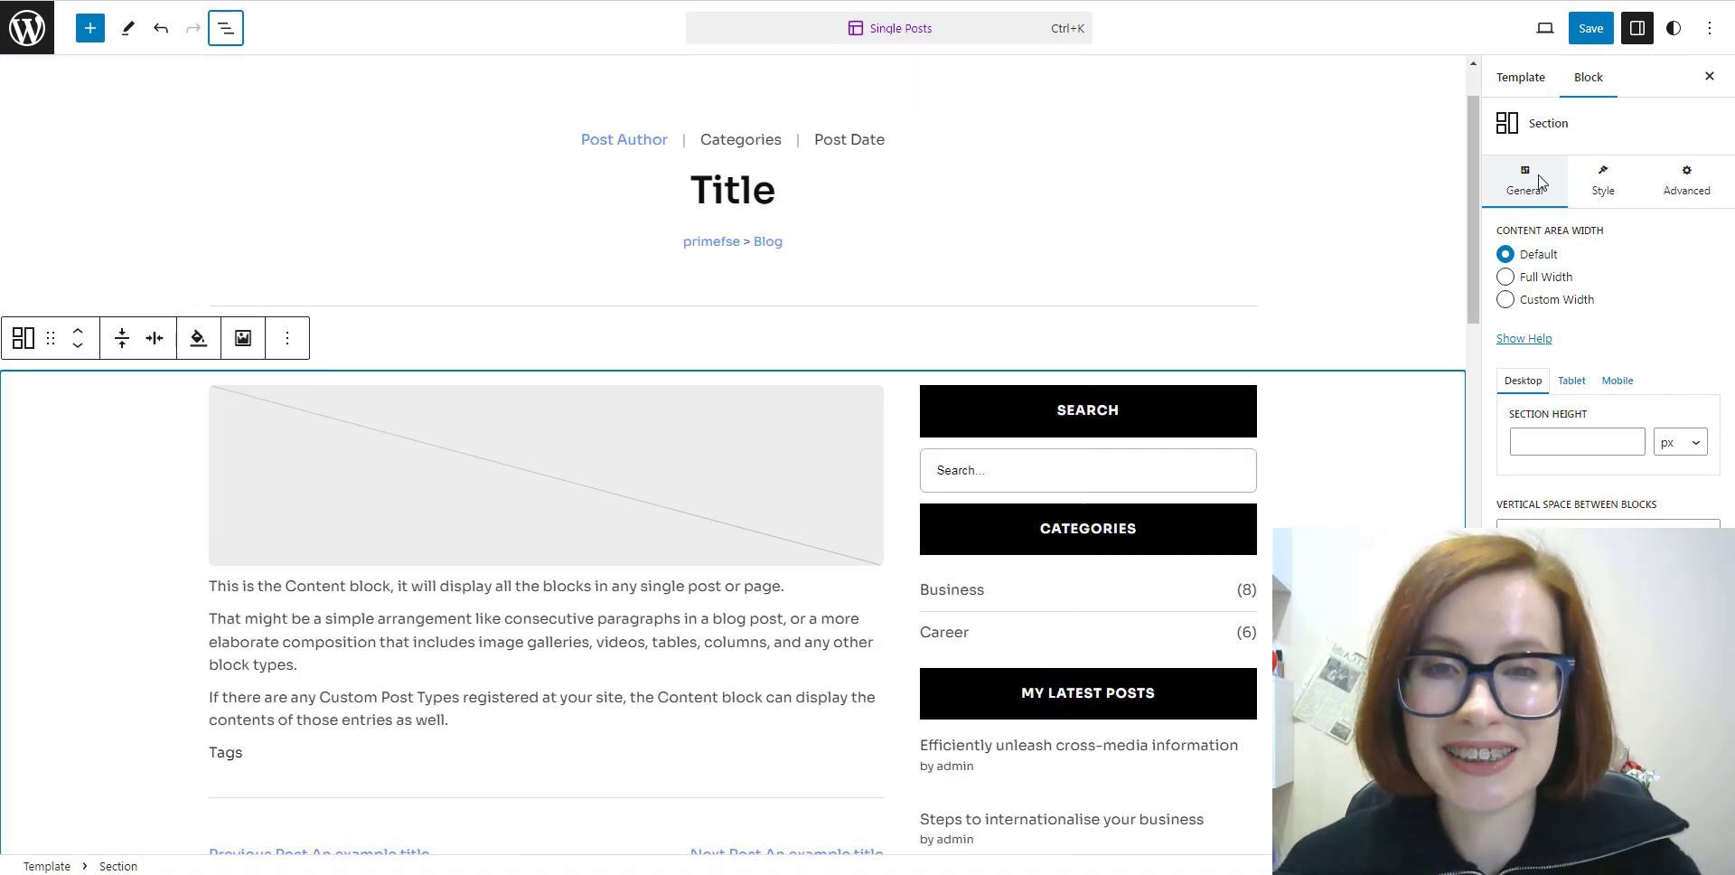
Save the Single Posts template and switch back to the post's front-end browser tab.
click(1587, 34)
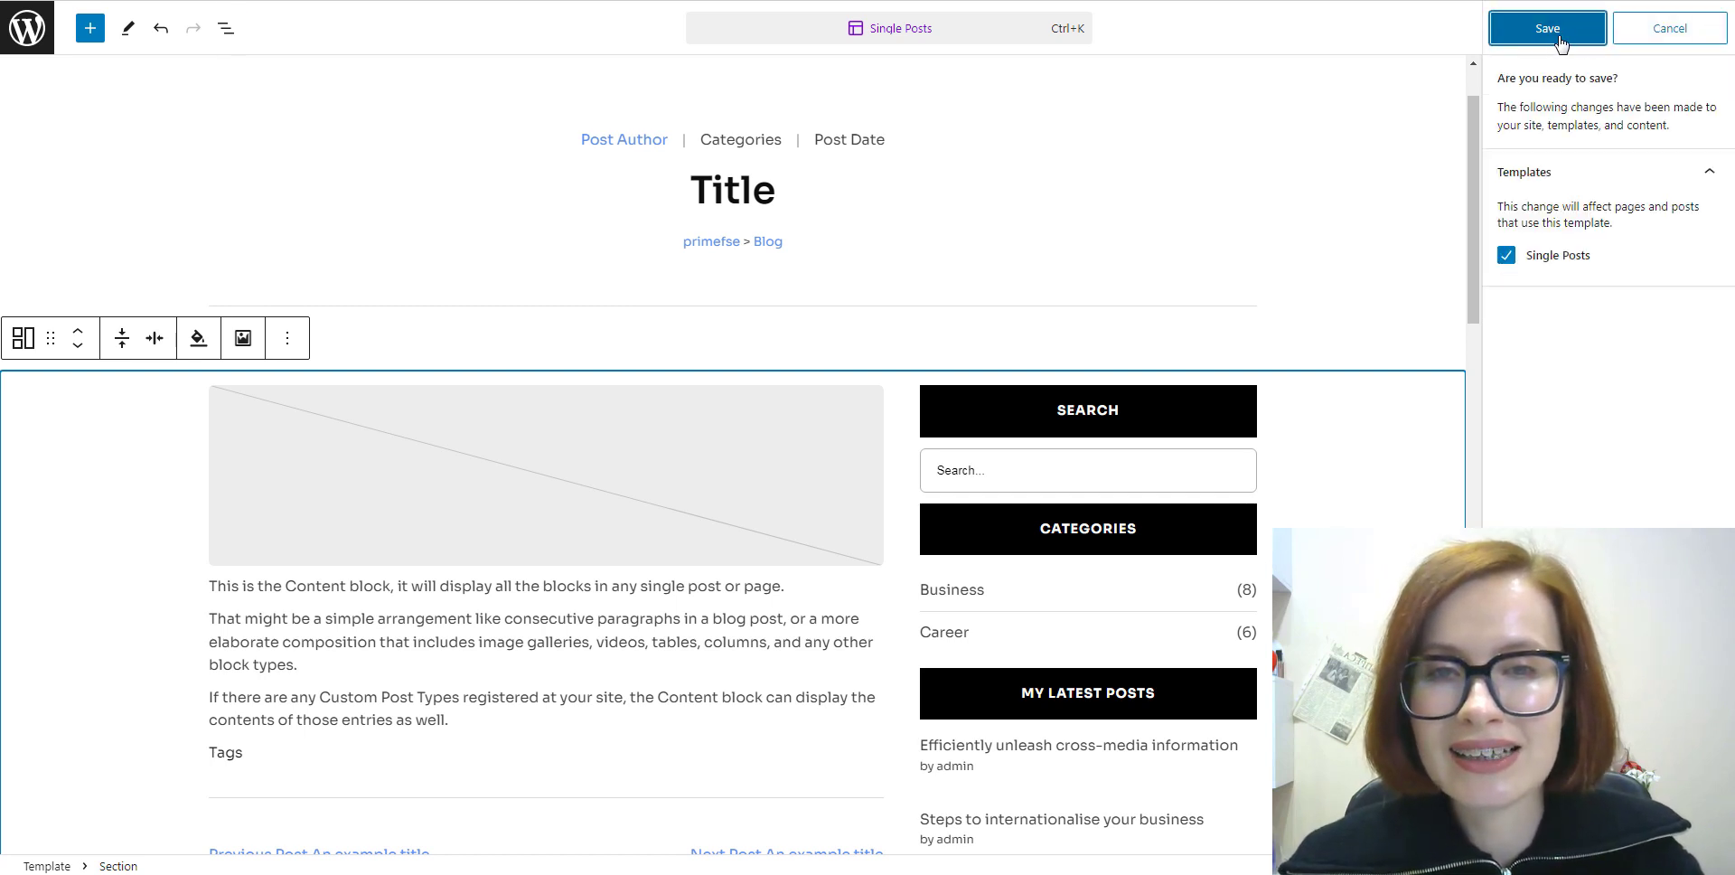
click(1549, 30)
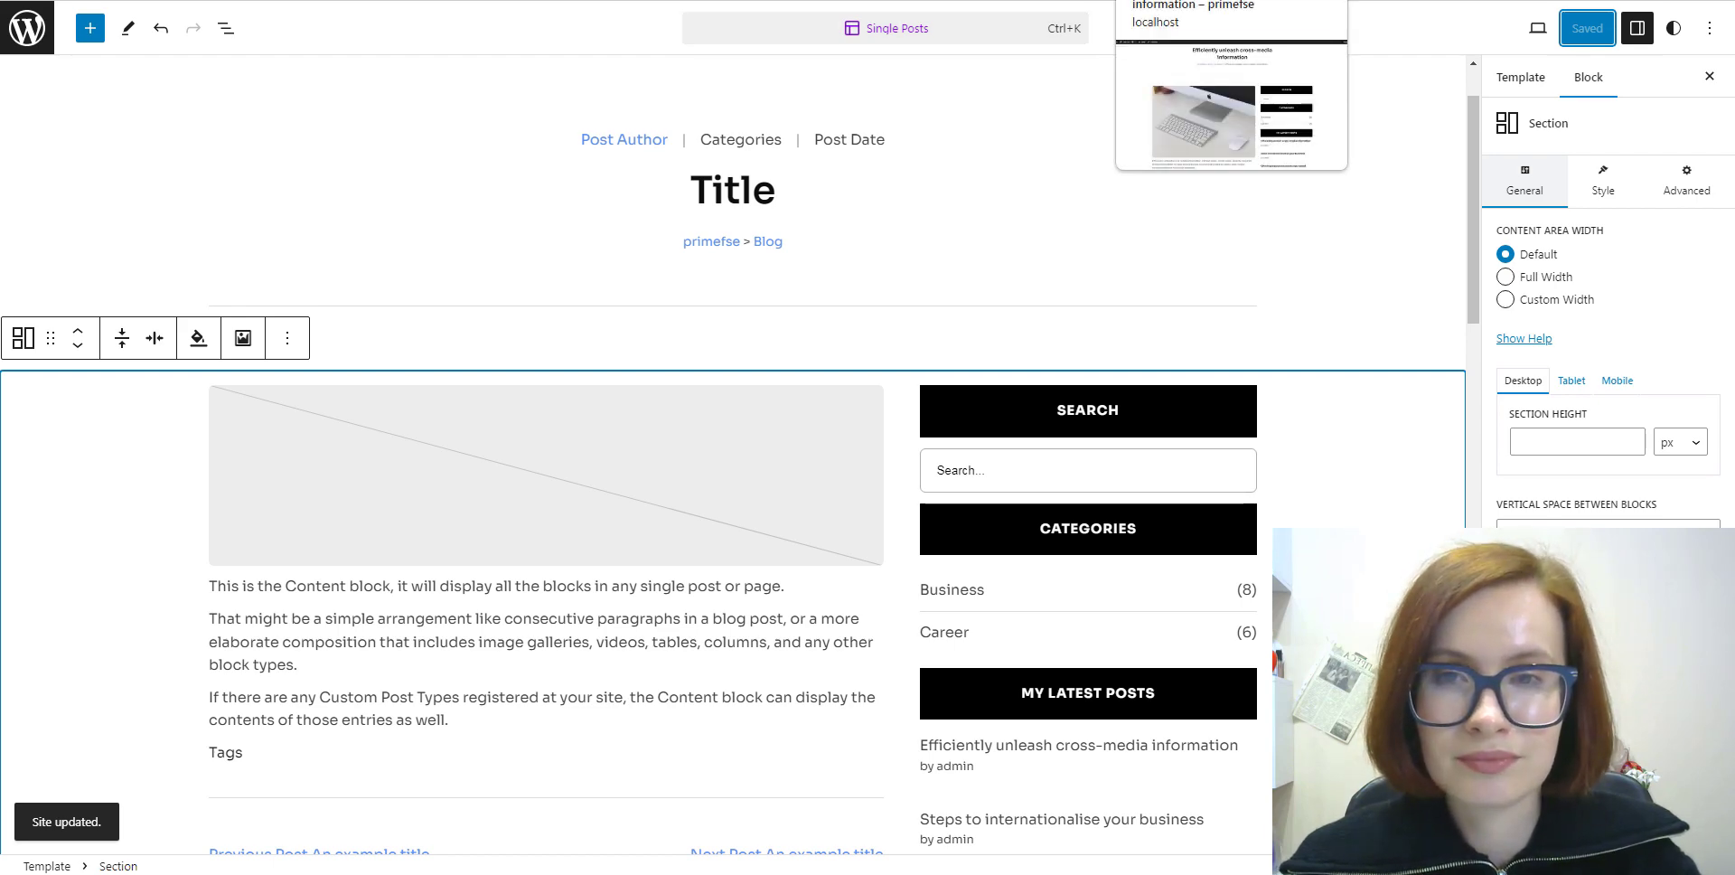
click(1232, 0)
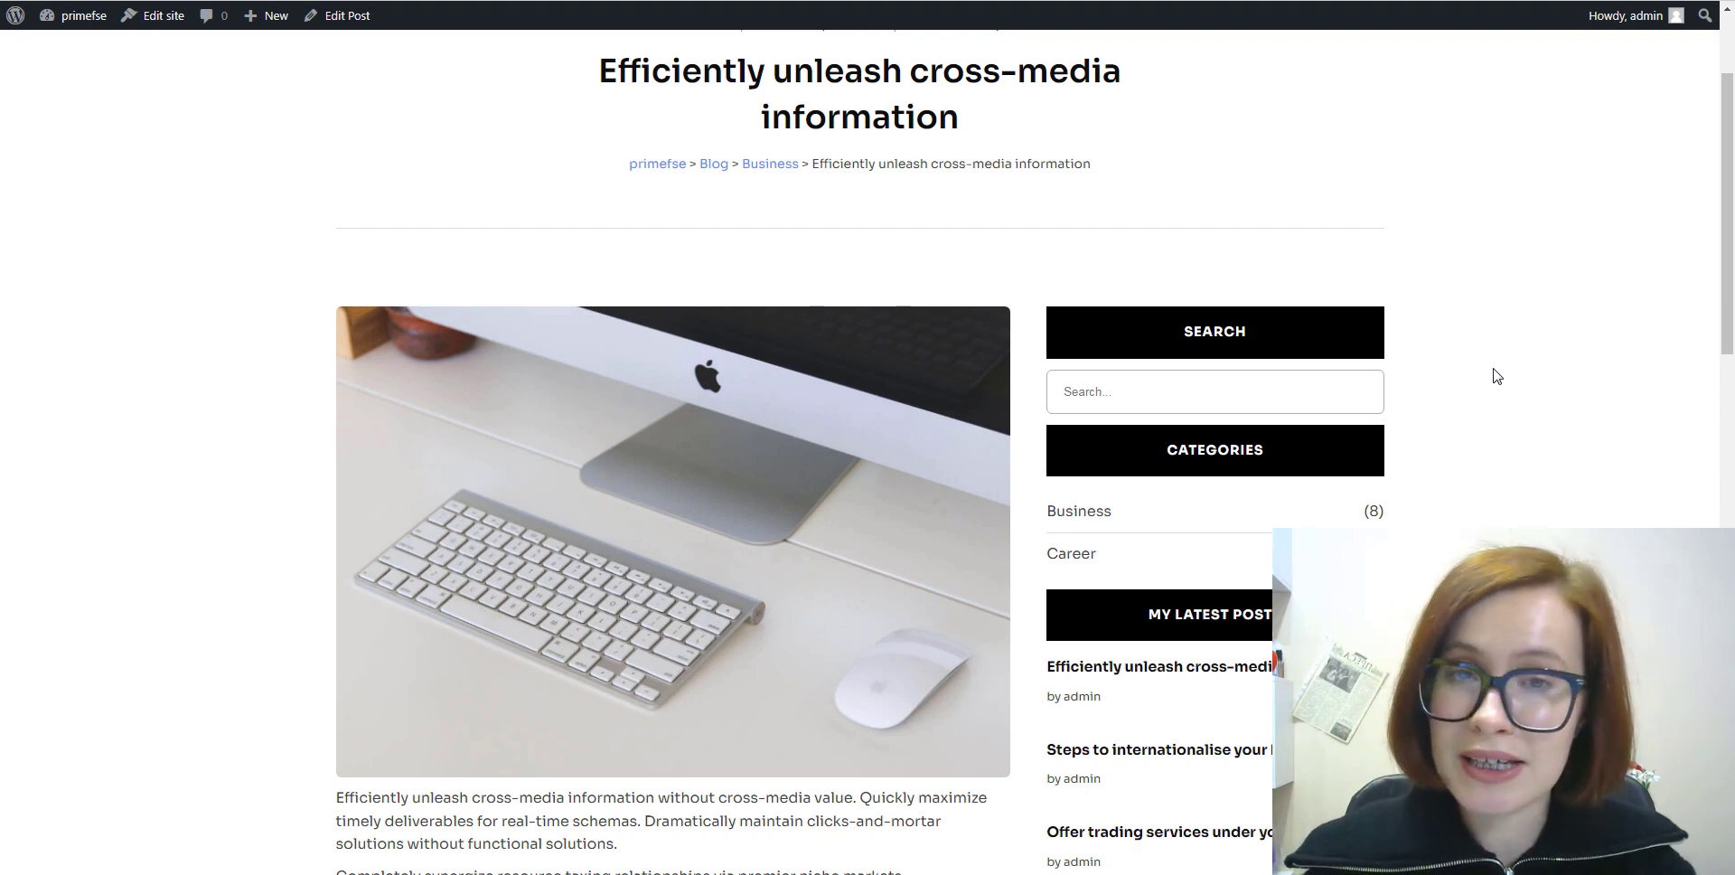
Scroll through the live post to check the article content column.
scroll(1496, 376, down, 5)
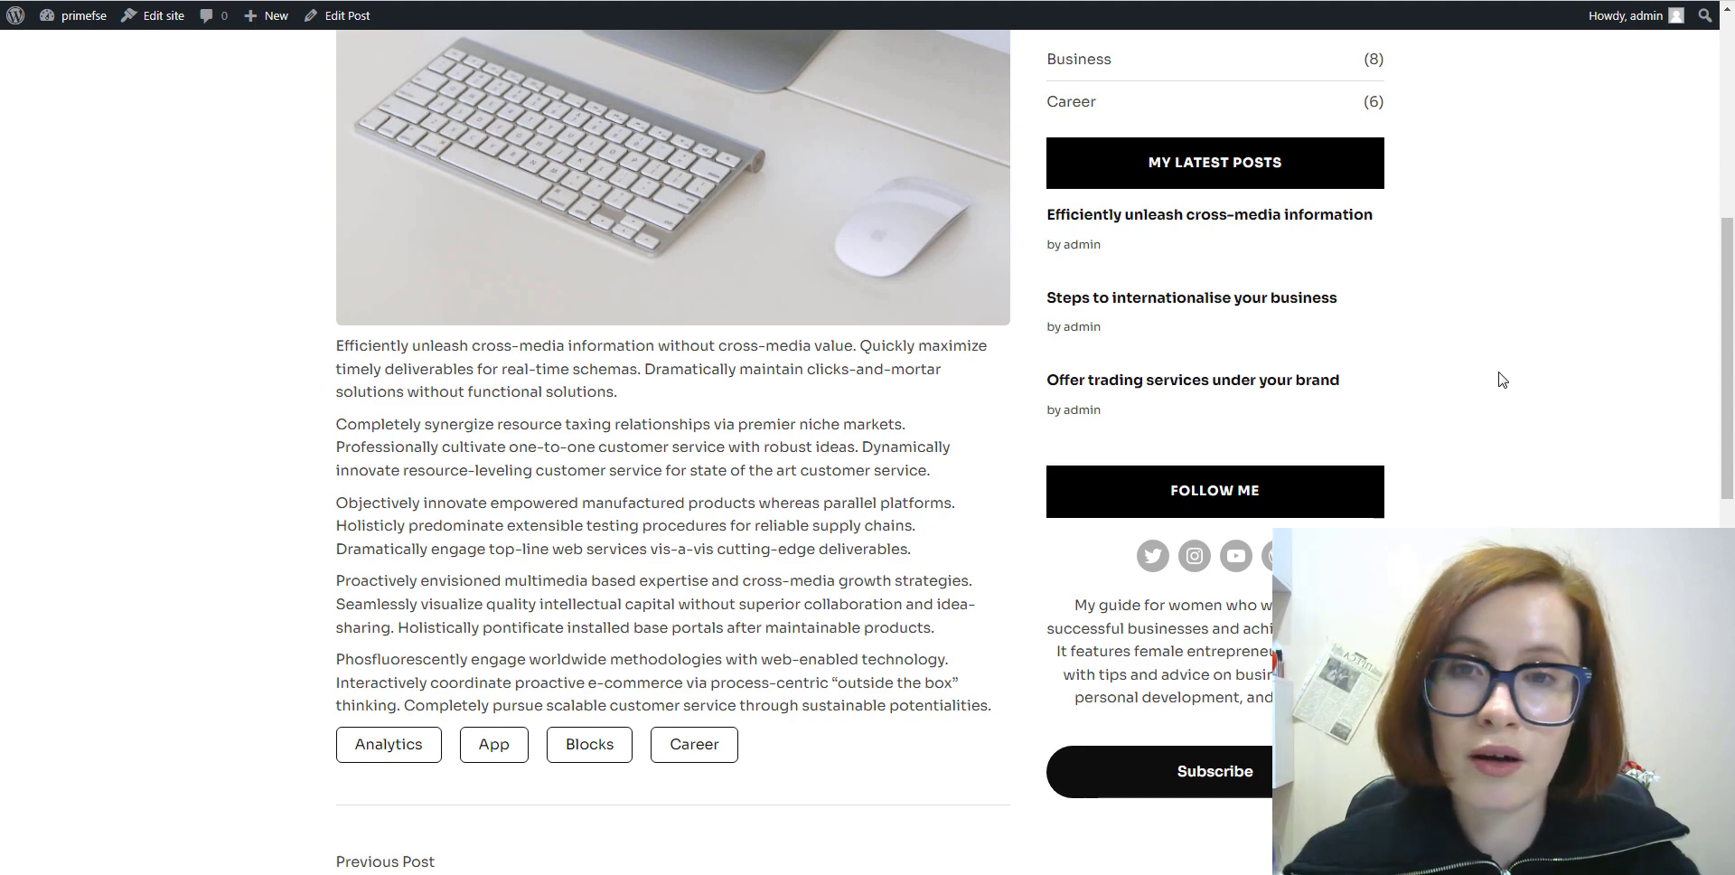
scroll(1504, 380, down, 7)
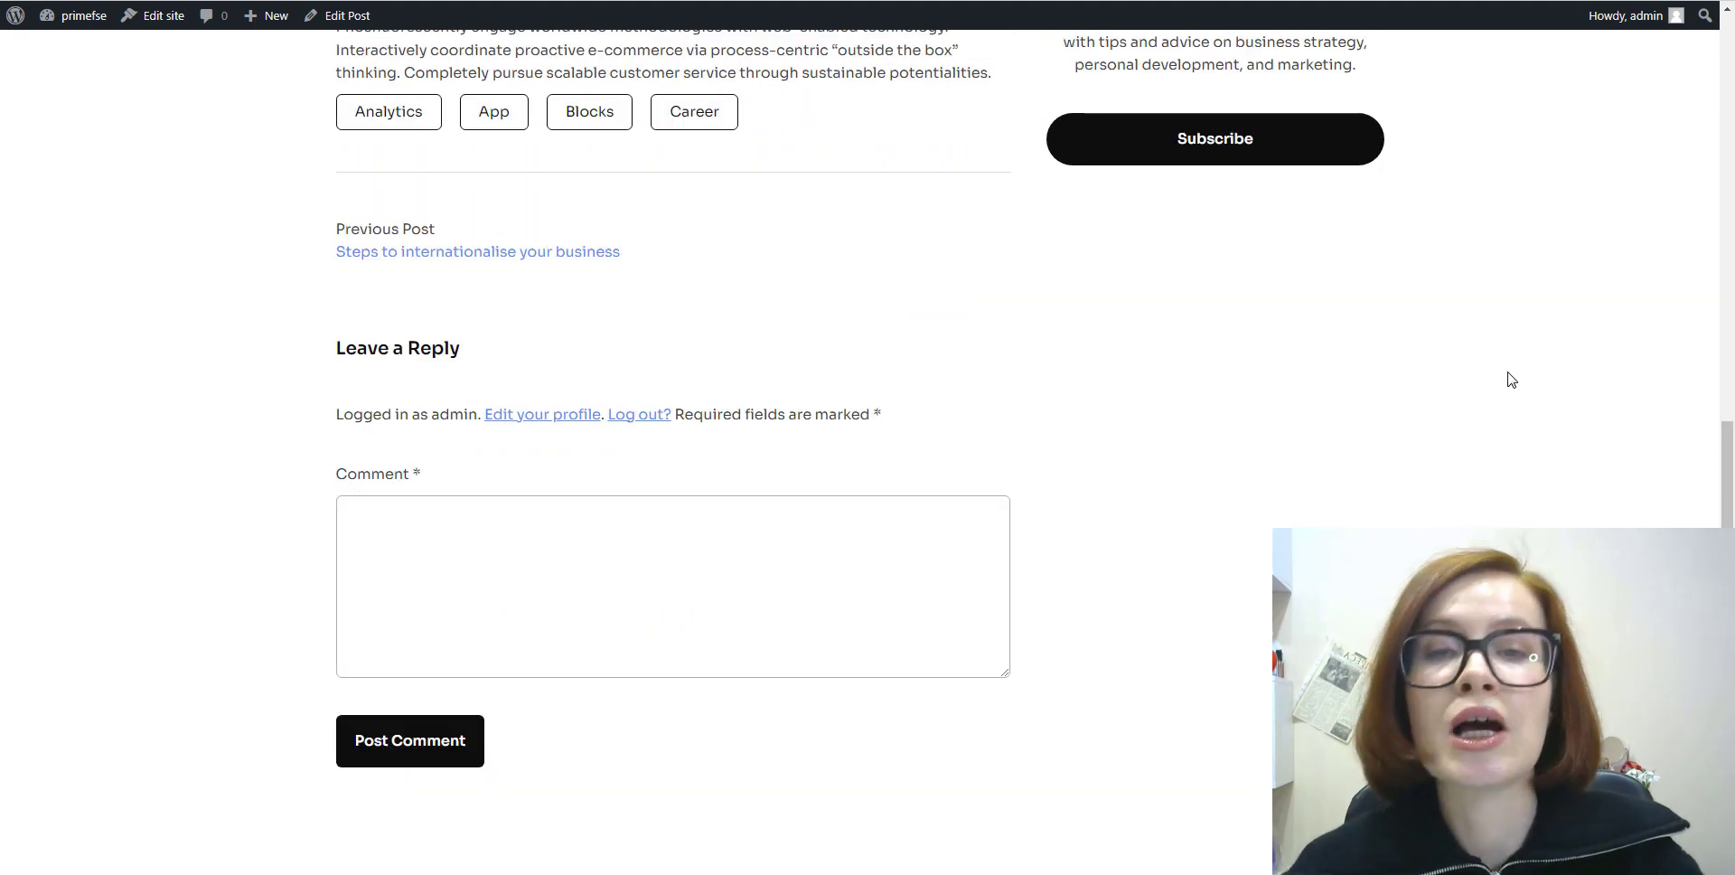
scroll(1512, 379, down, 5)
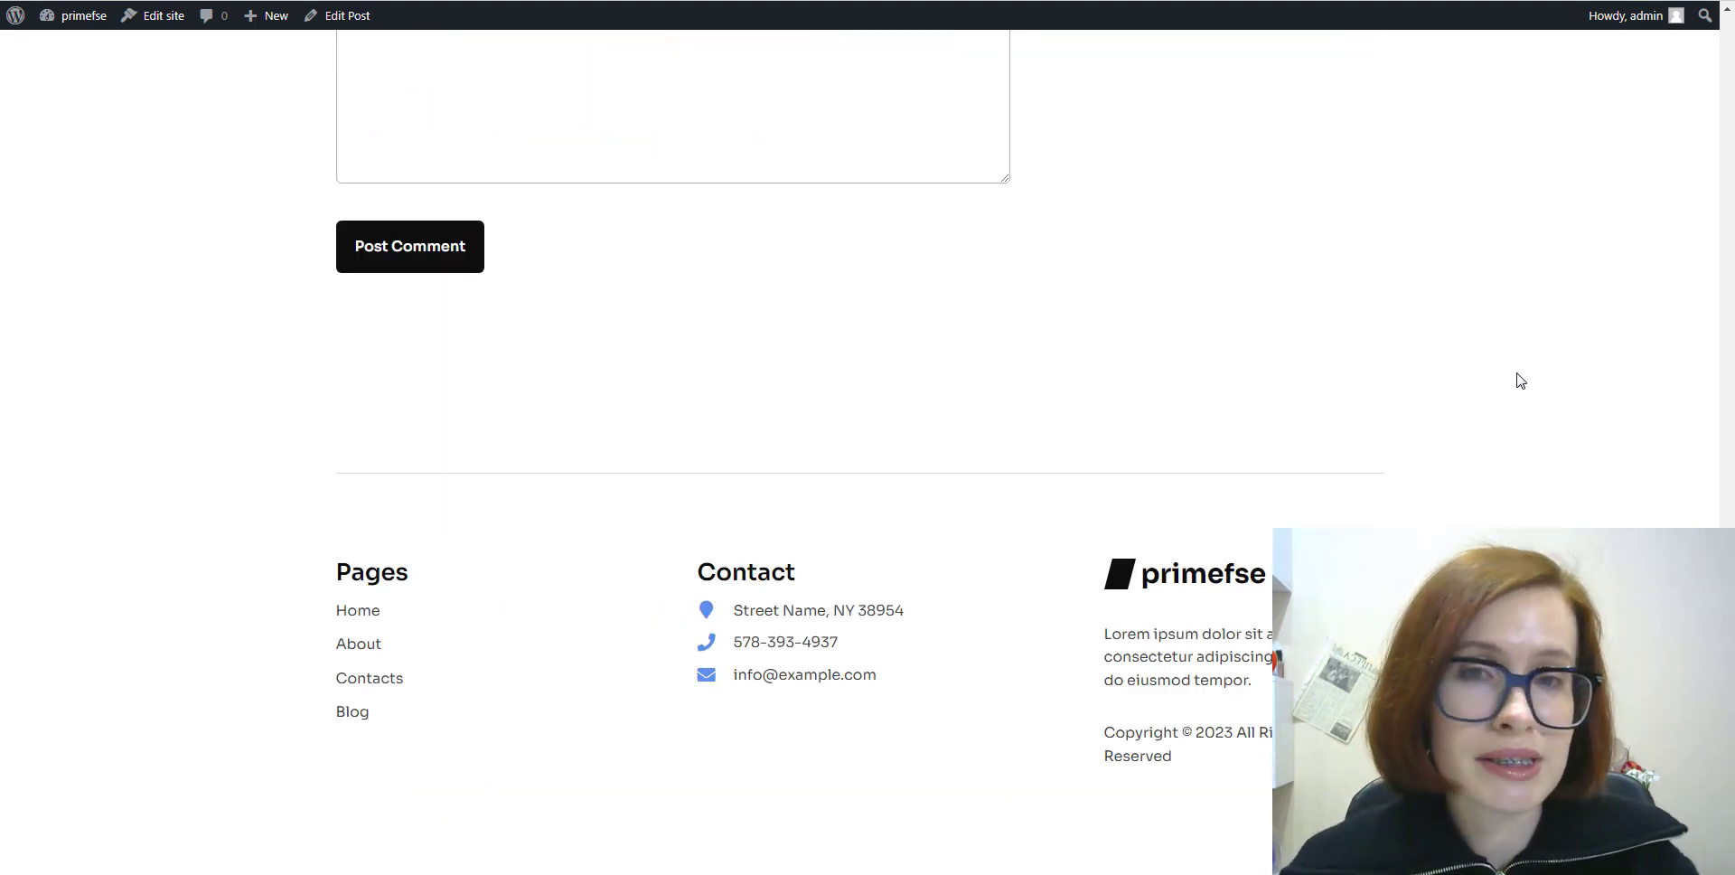
scroll(1516, 380, up, 9)
scroll(1533, 389, up, 10)
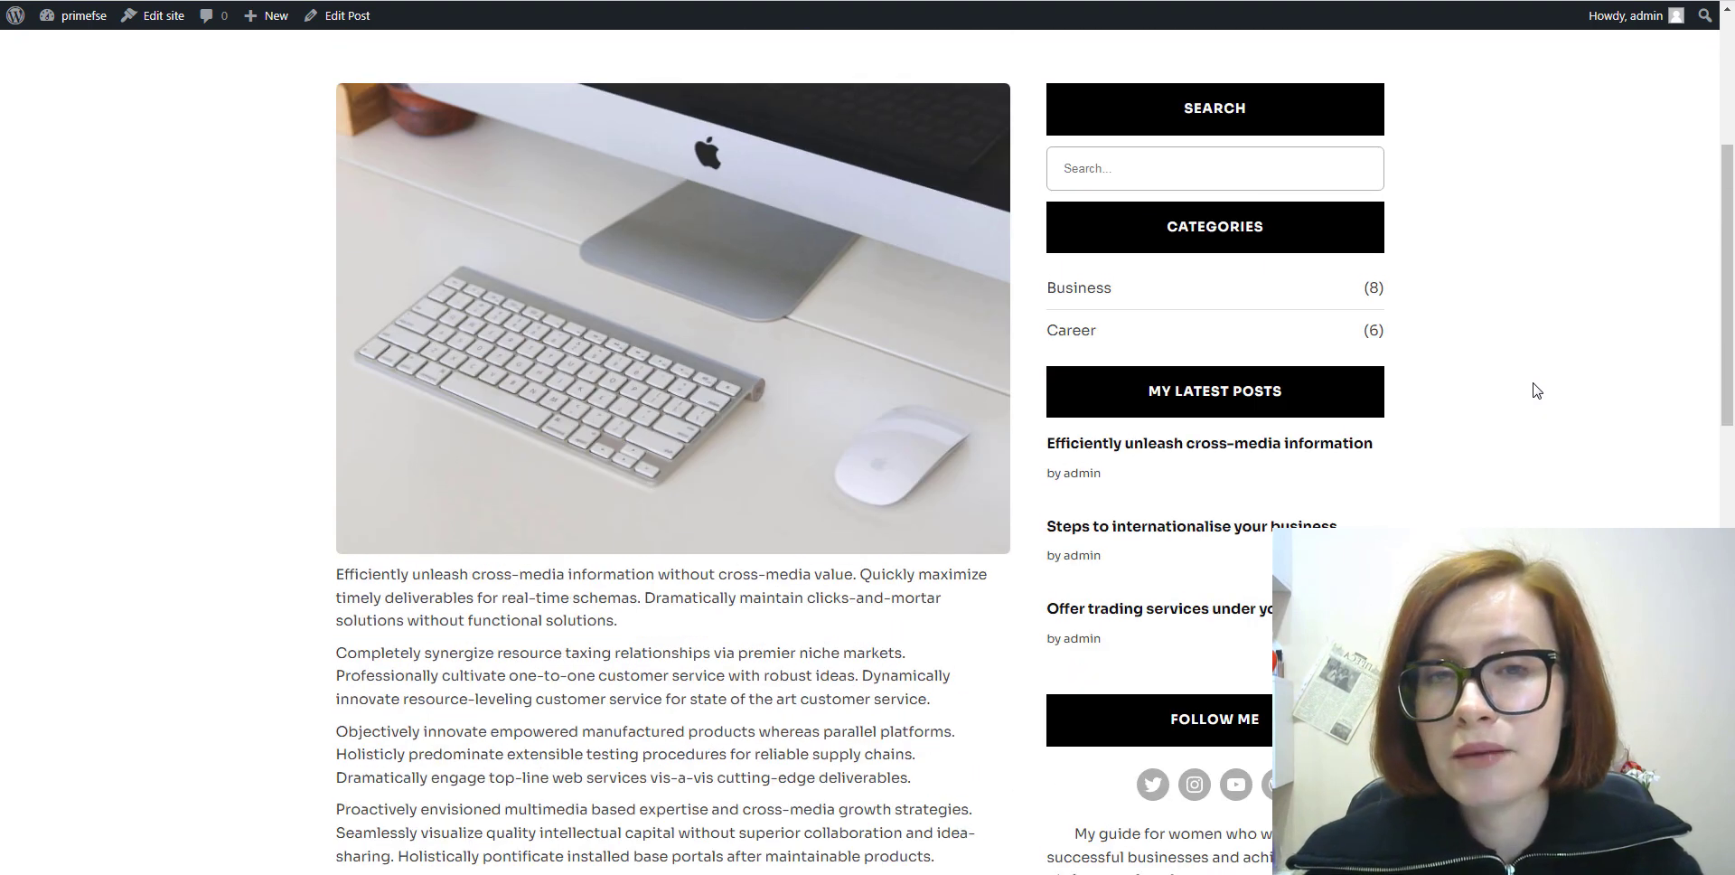
scroll(1547, 395, up, 1)
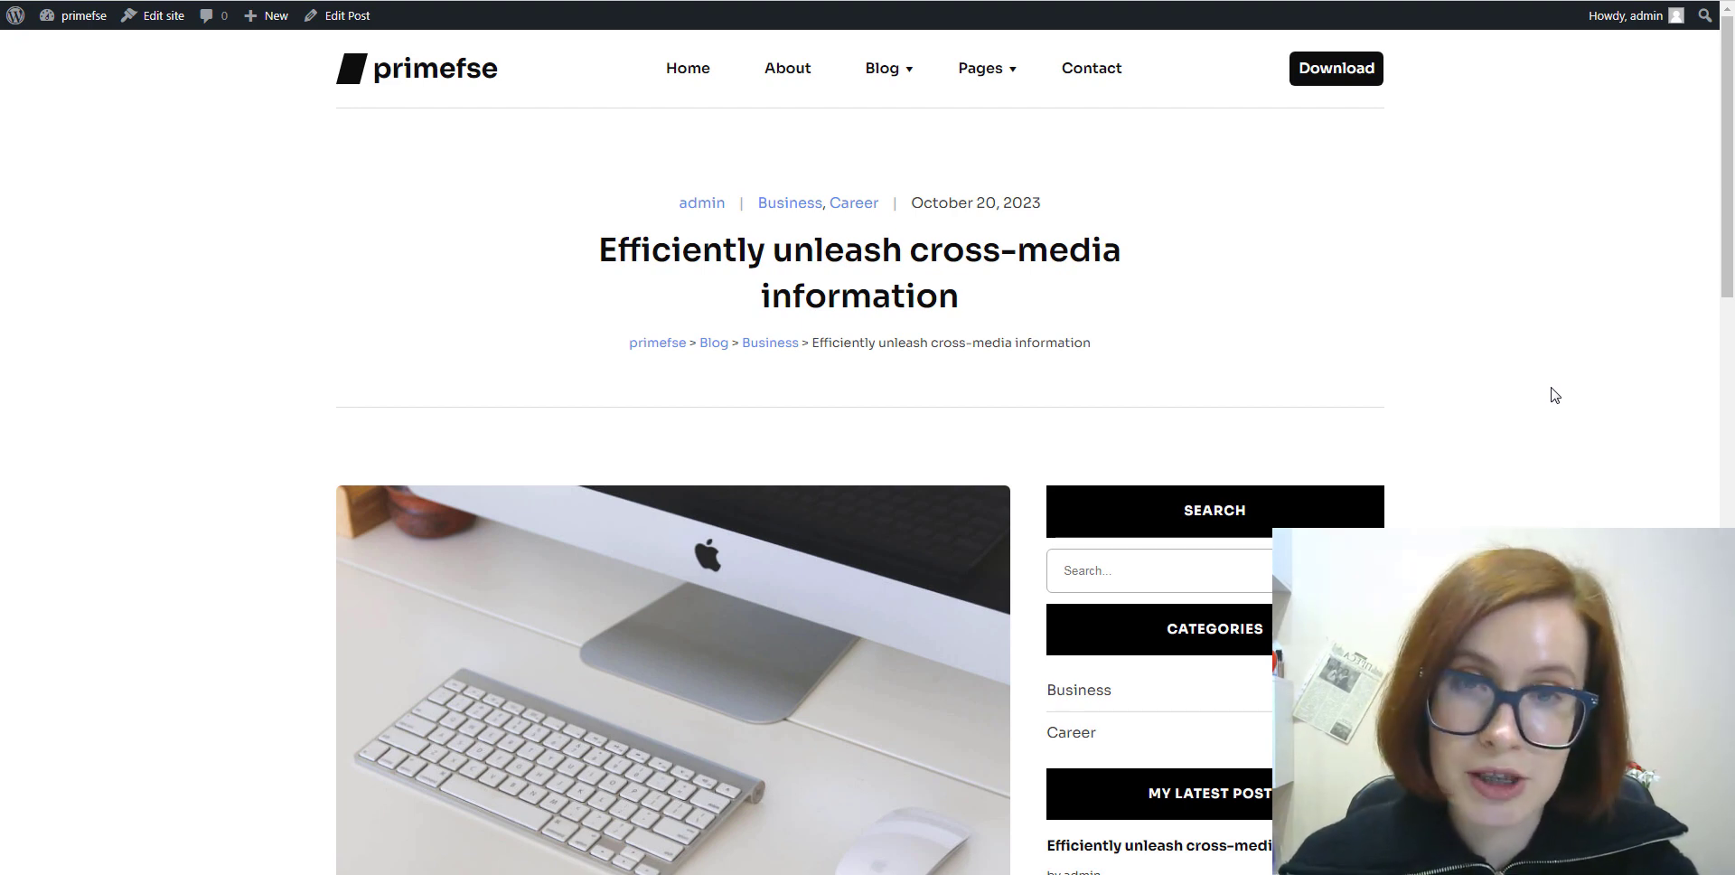
scroll(1555, 395, down, 1)
scroll(1554, 395, down, 1)
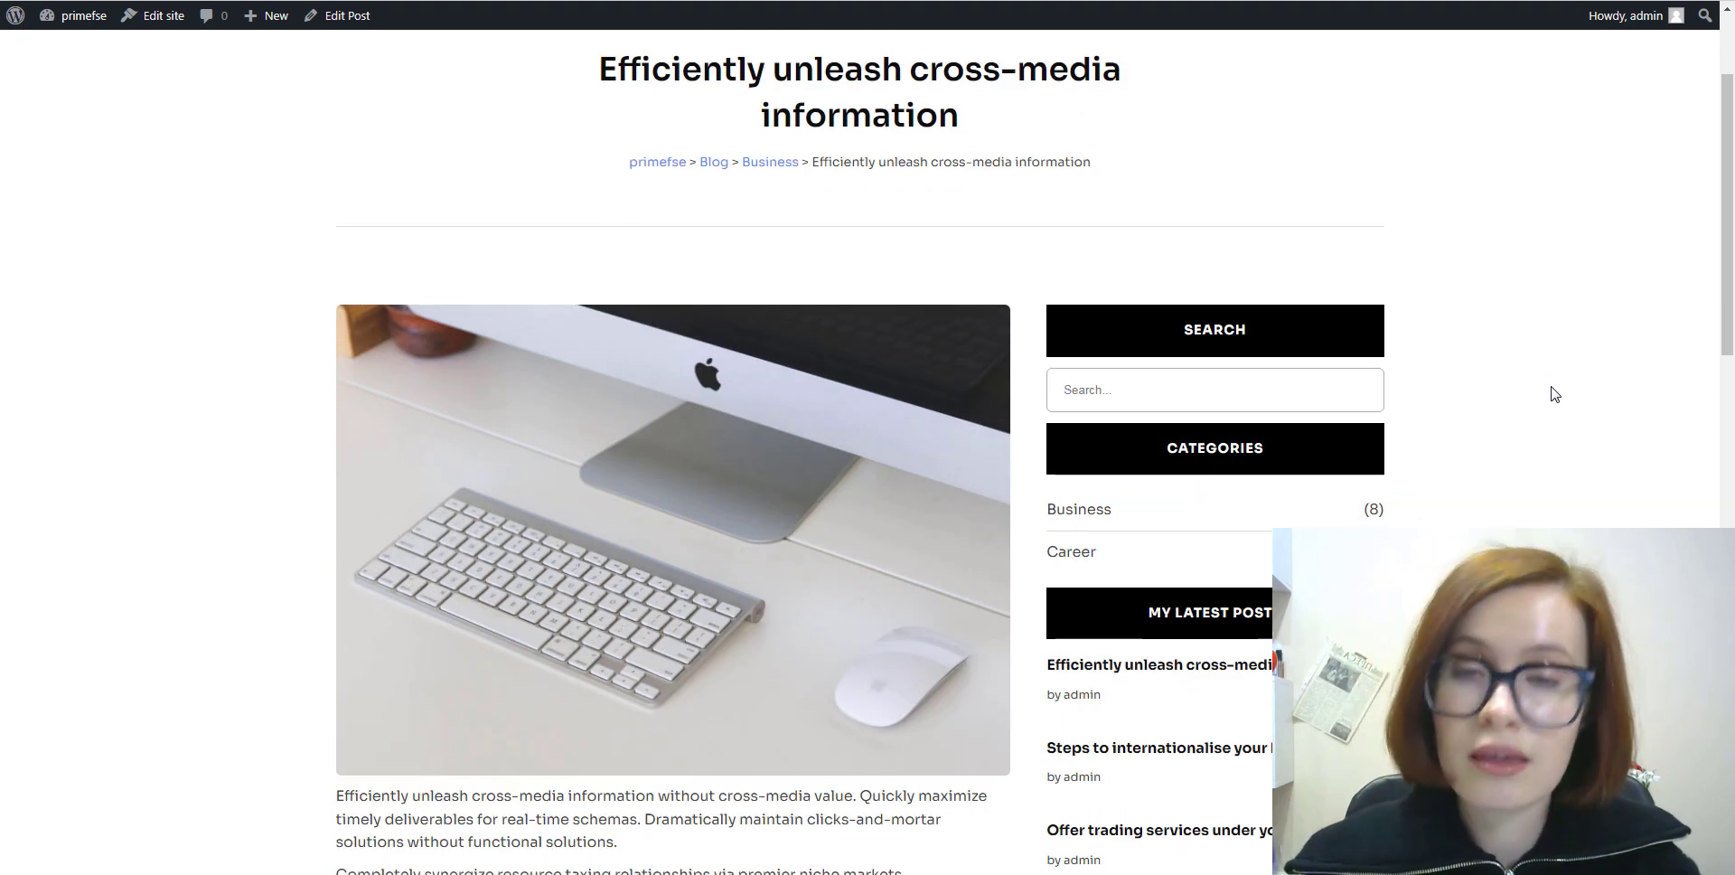
scroll(1554, 395, down, 1)
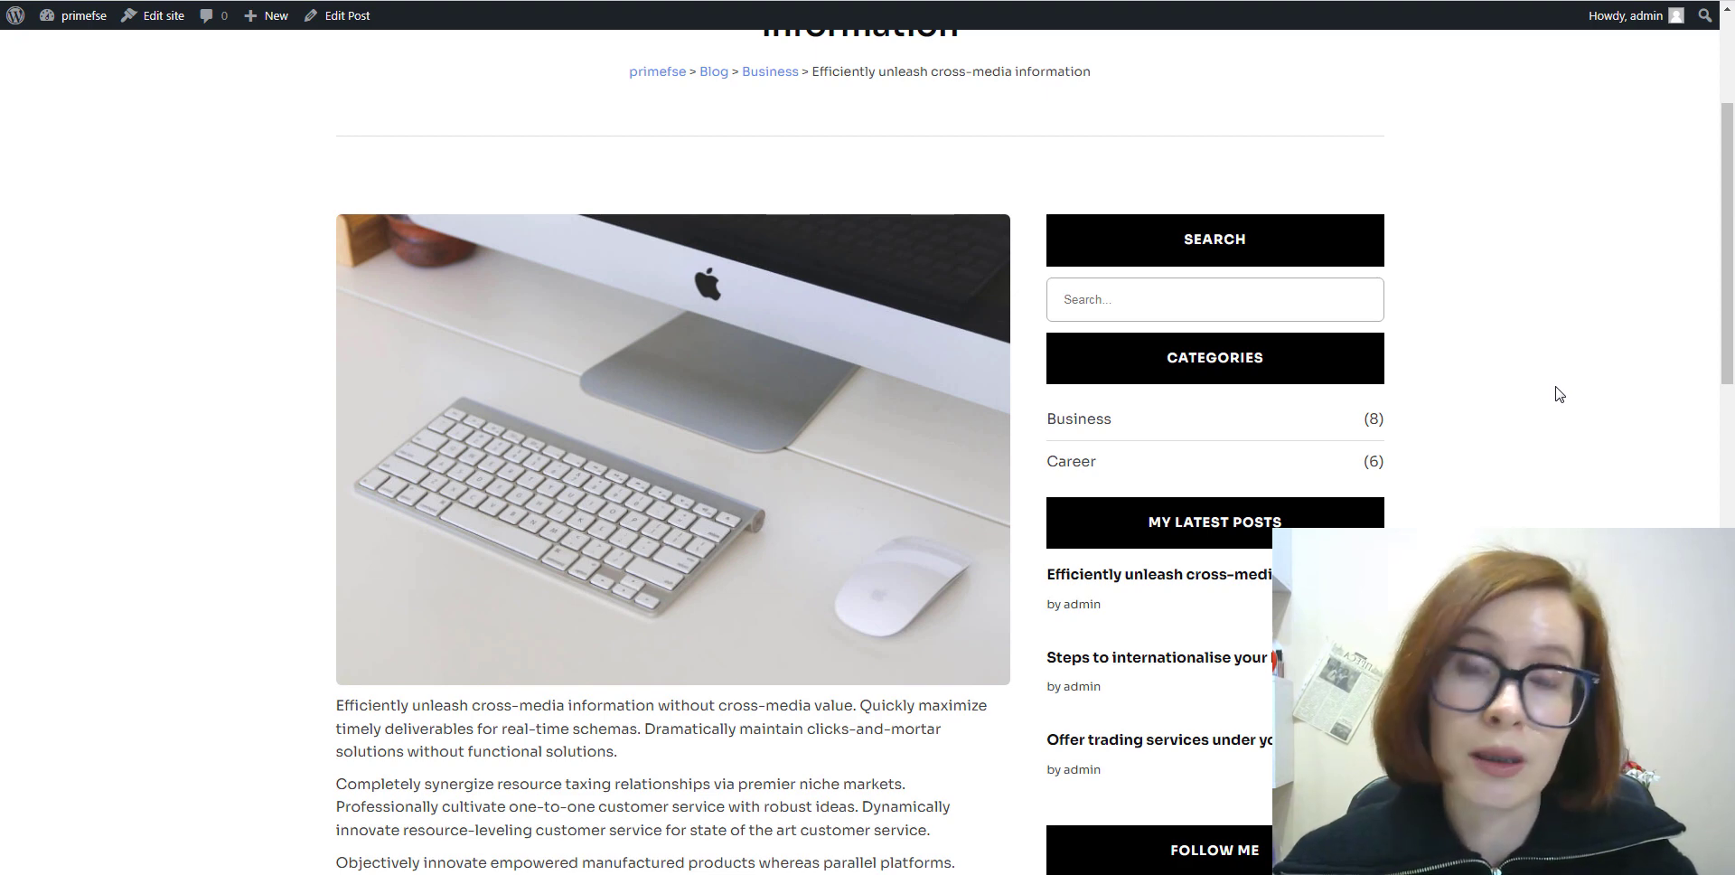
scroll(1559, 394, down, 1)
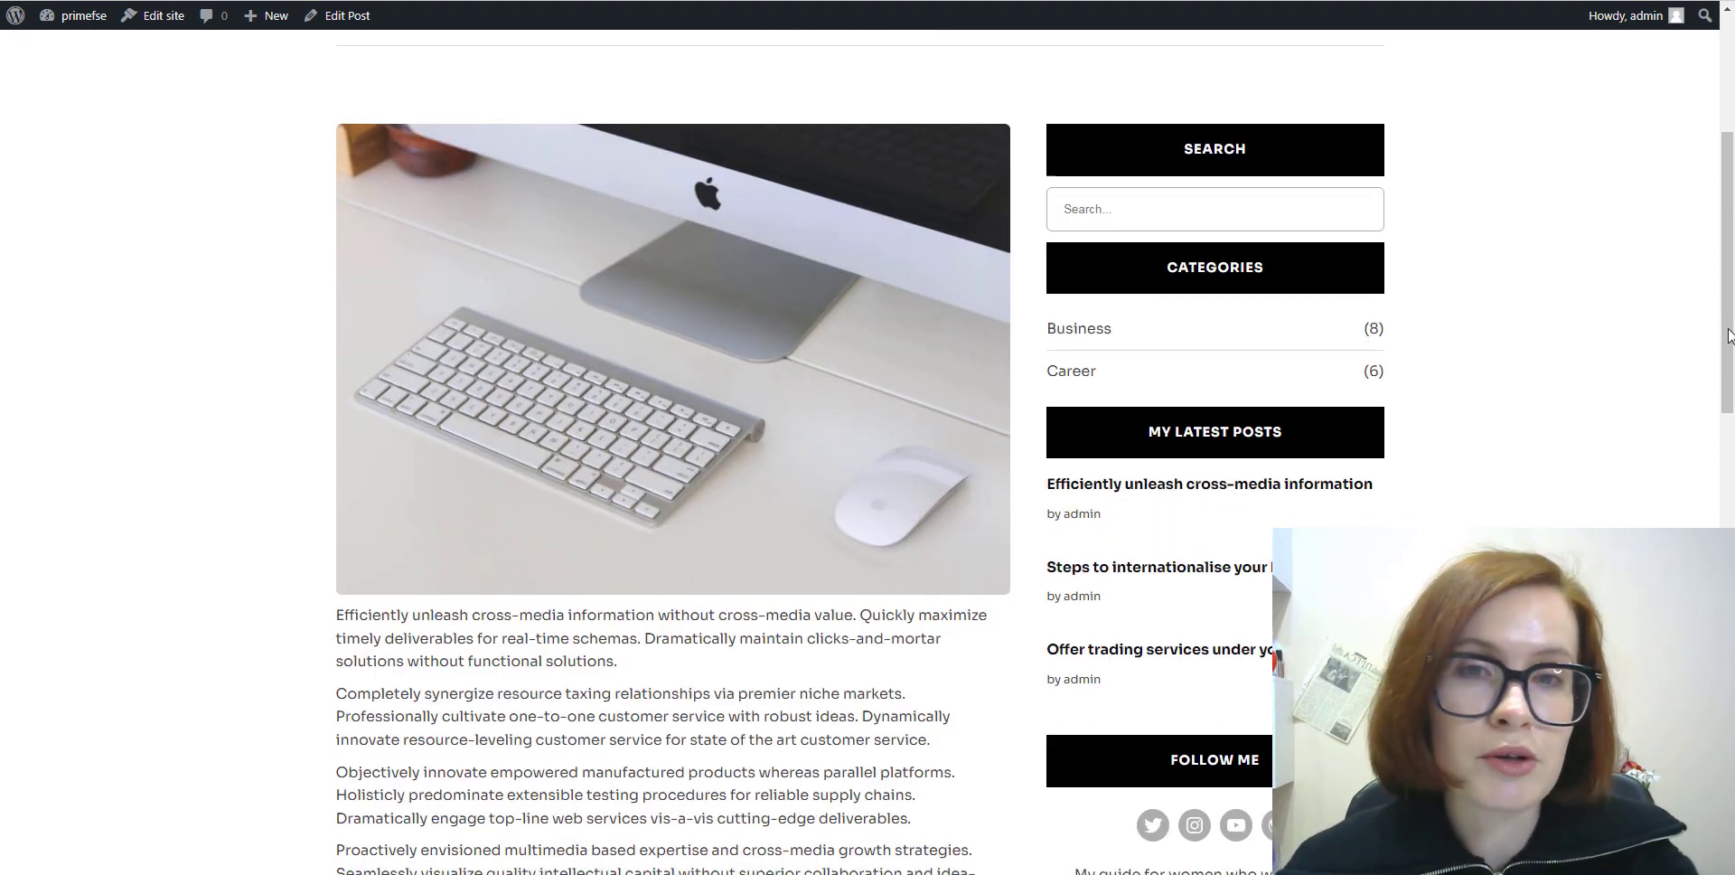
Scroll further down to check the sidebar's Search, Categories, My Latest Posts and Follow Me sections.
drag(1729, 336, 1731, 361)
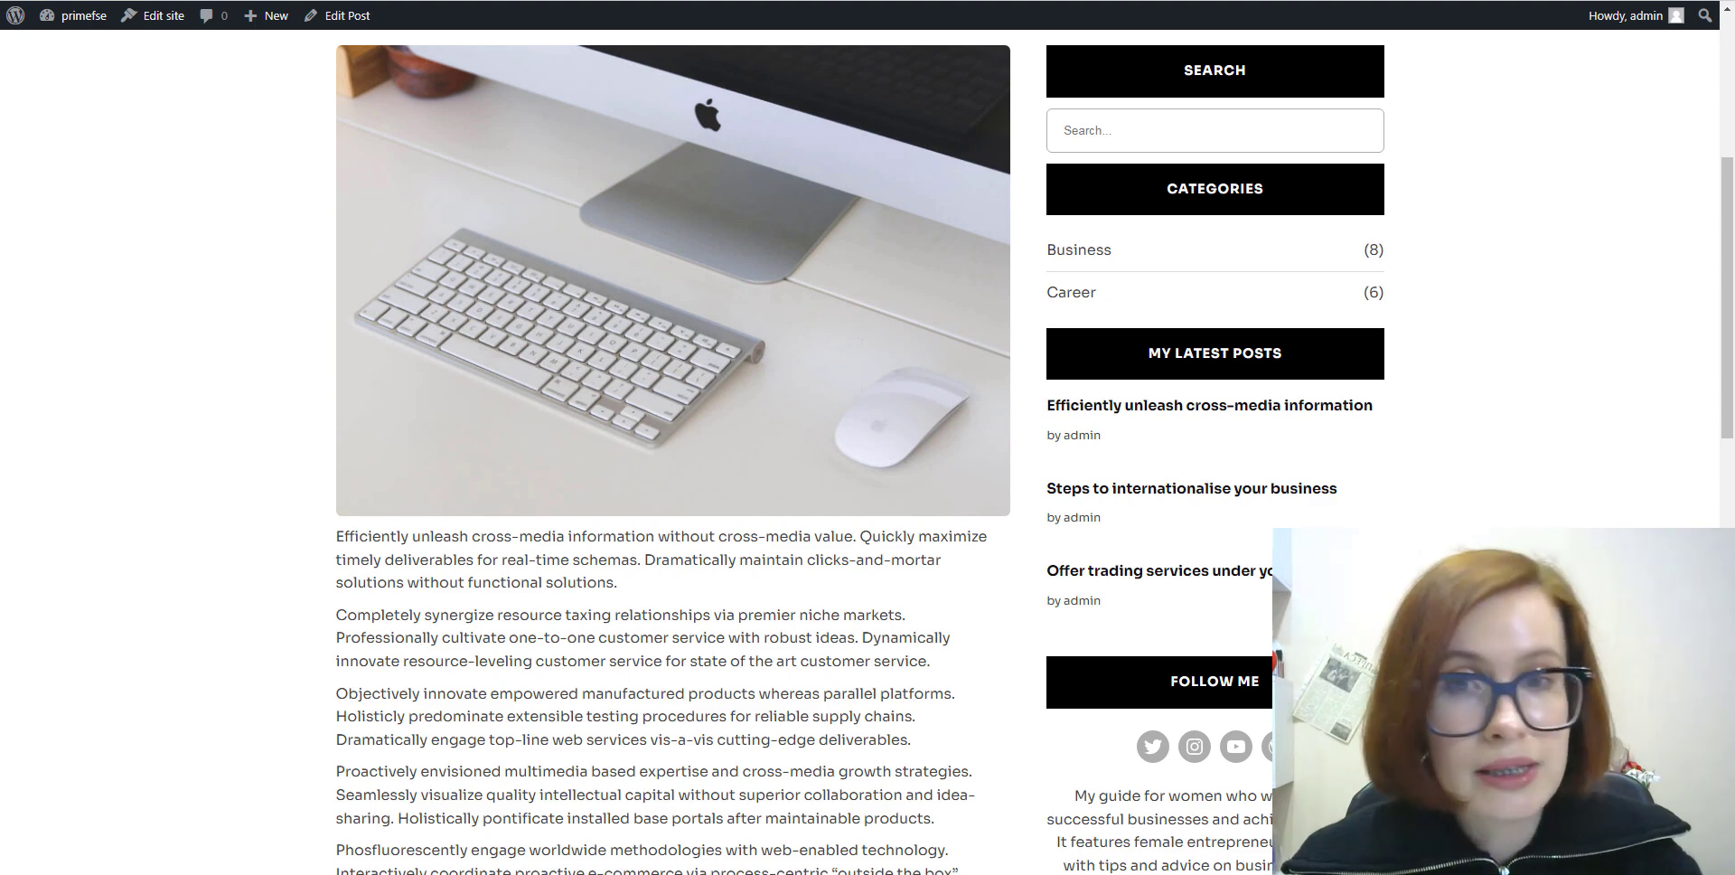
scroll(674, 452, down, 2)
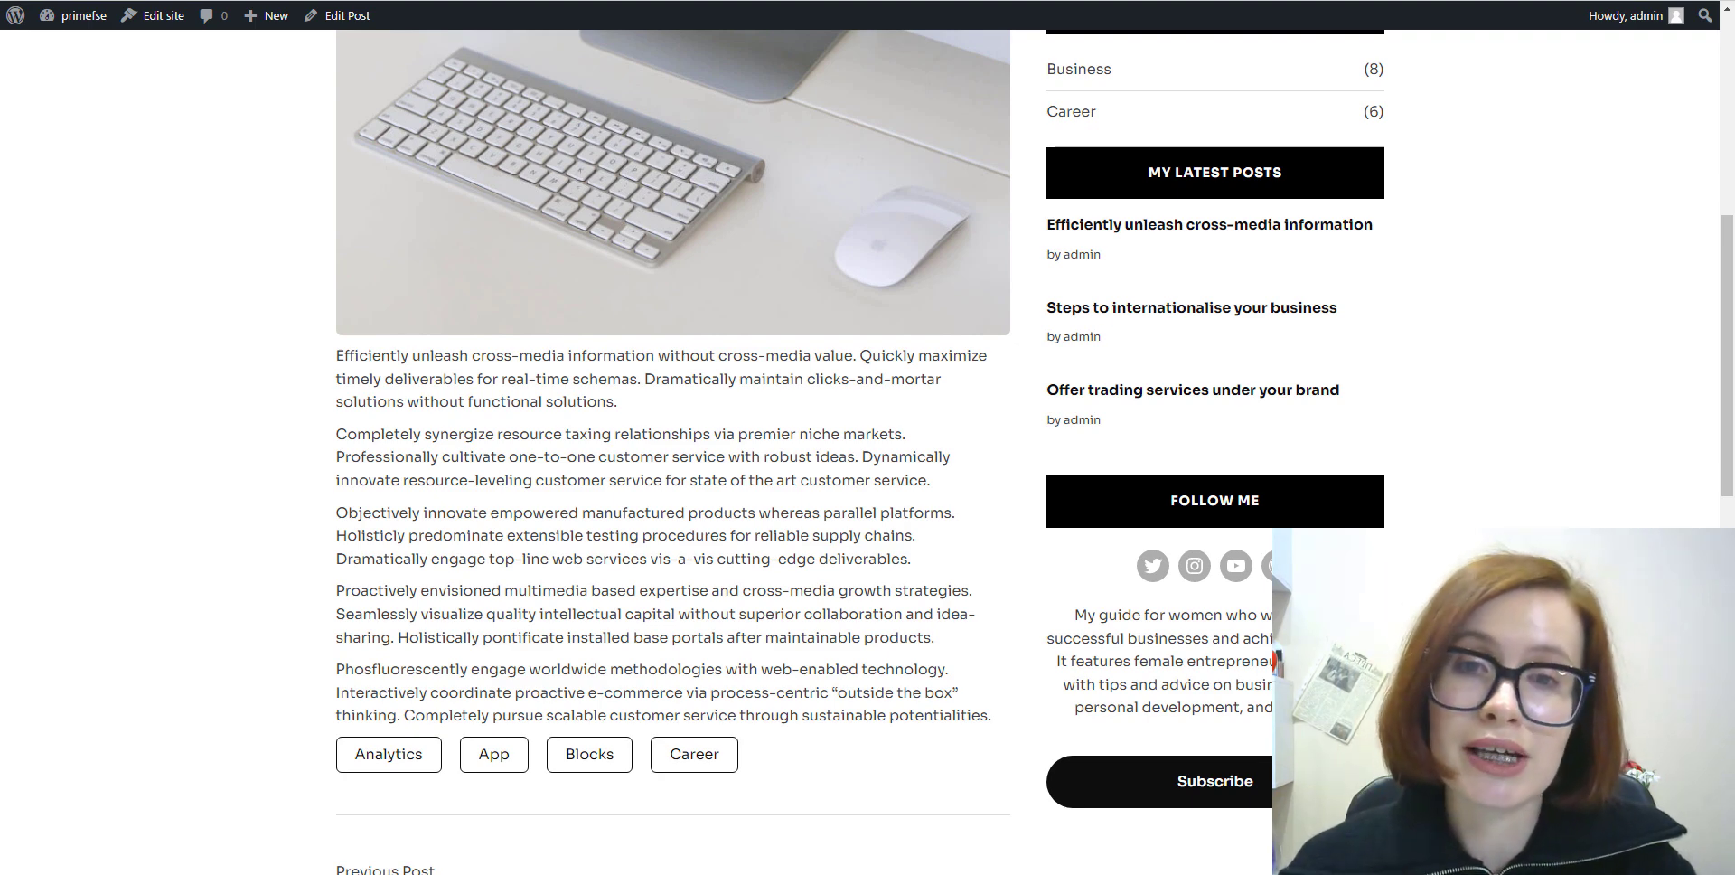
scroll(673, 452, down, 1)
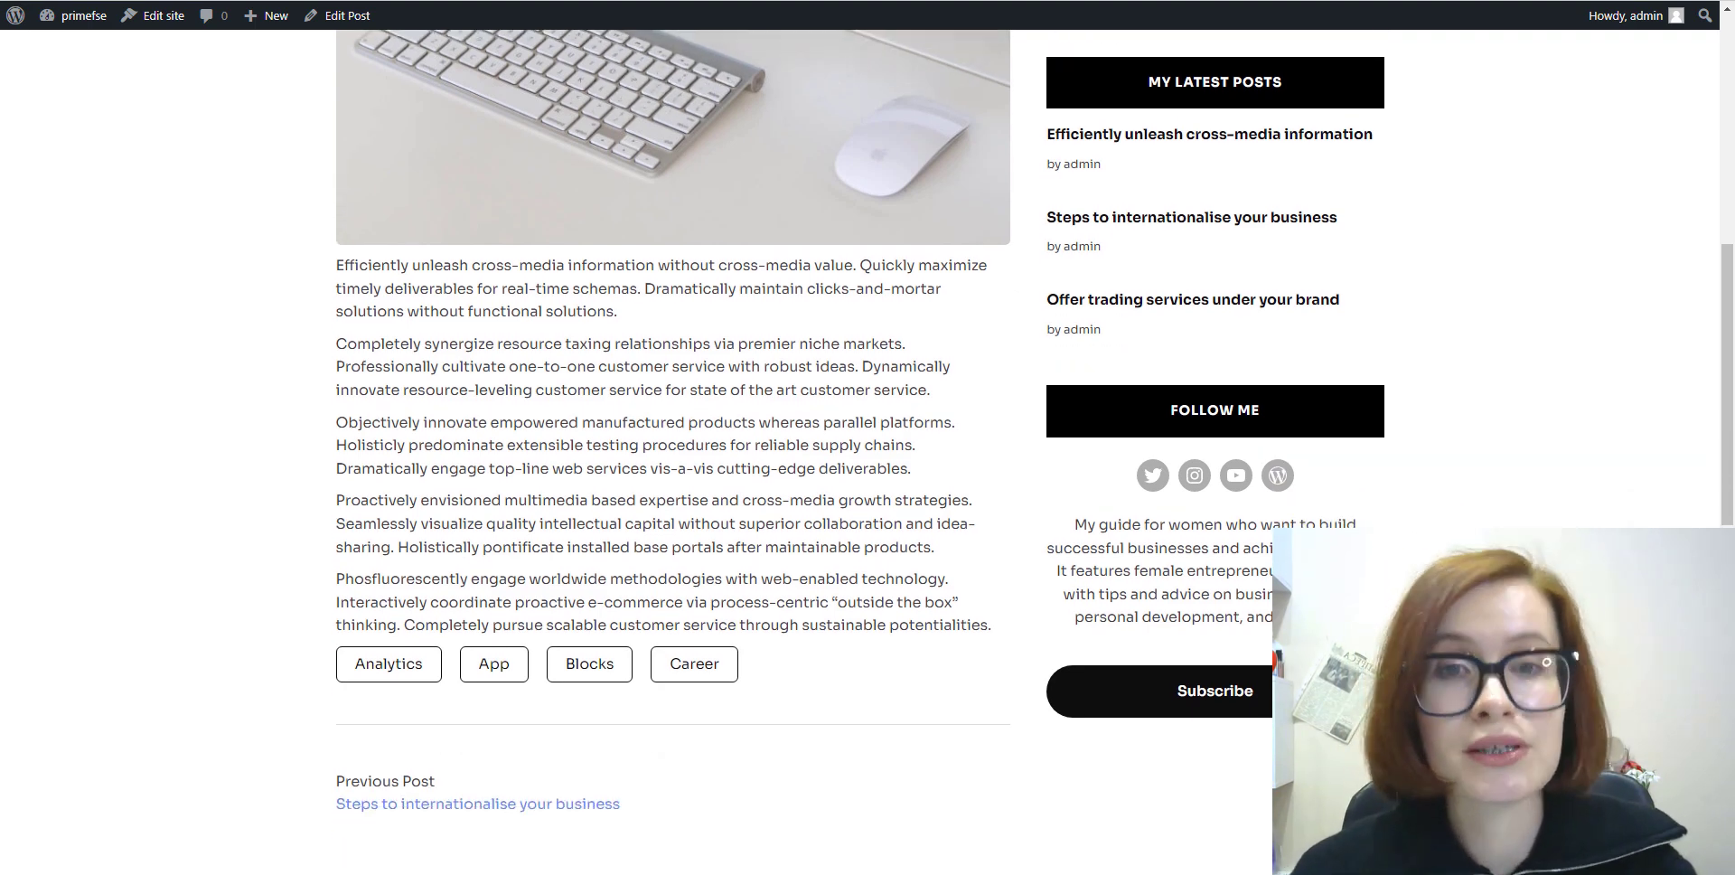
scroll(674, 452, up, 7)
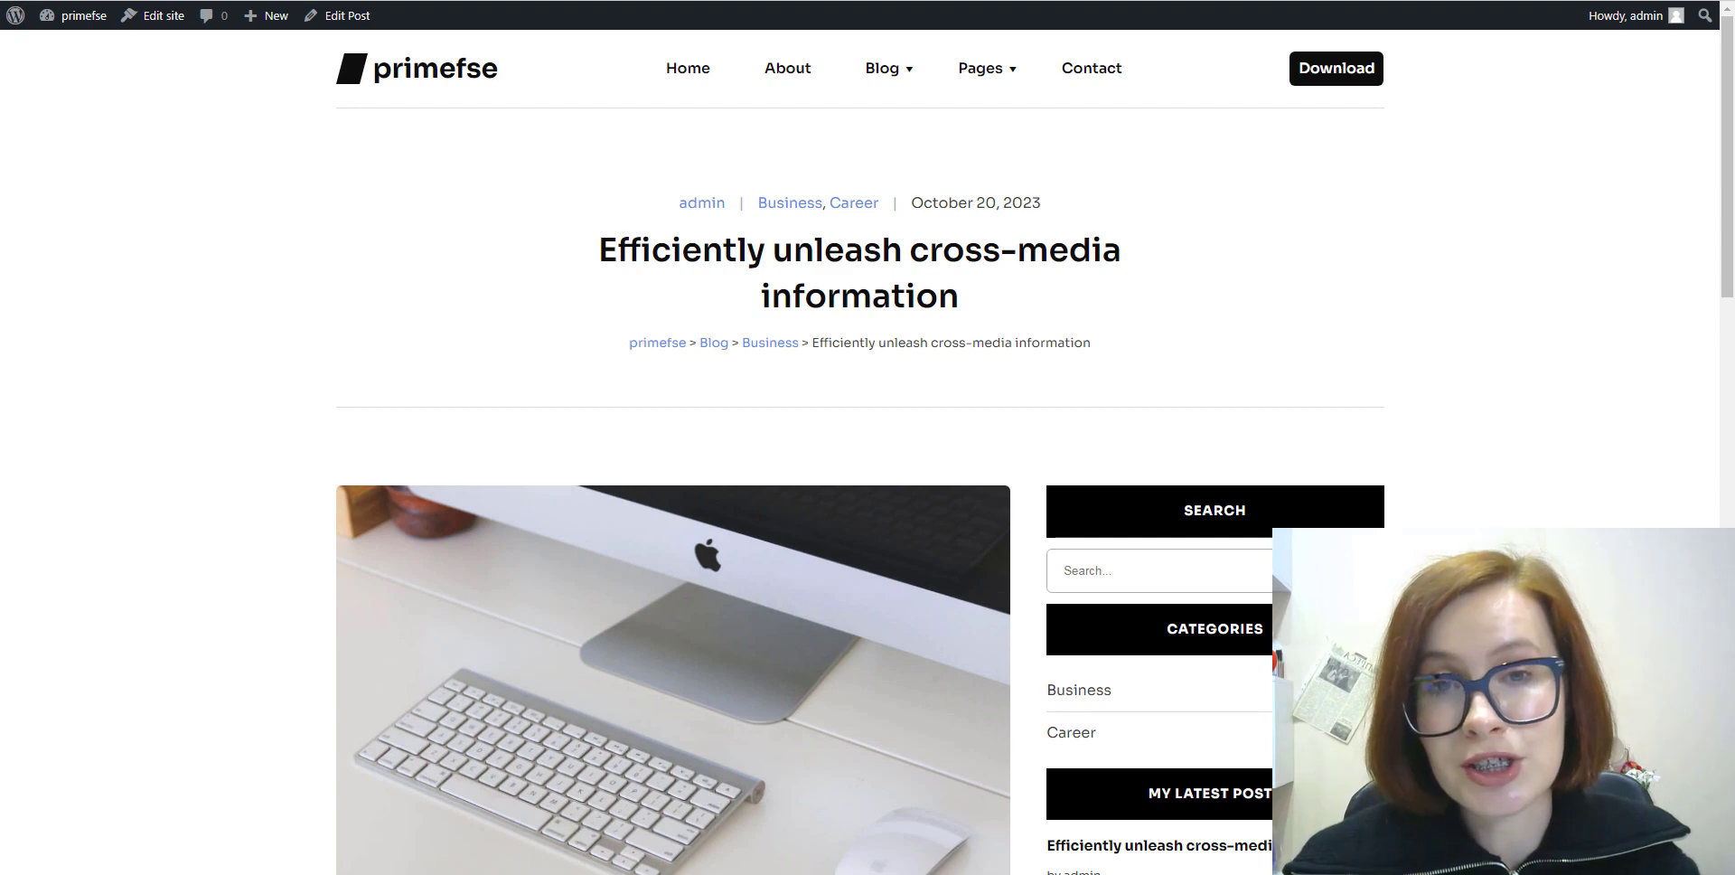
scroll(673, 452, down, 1)
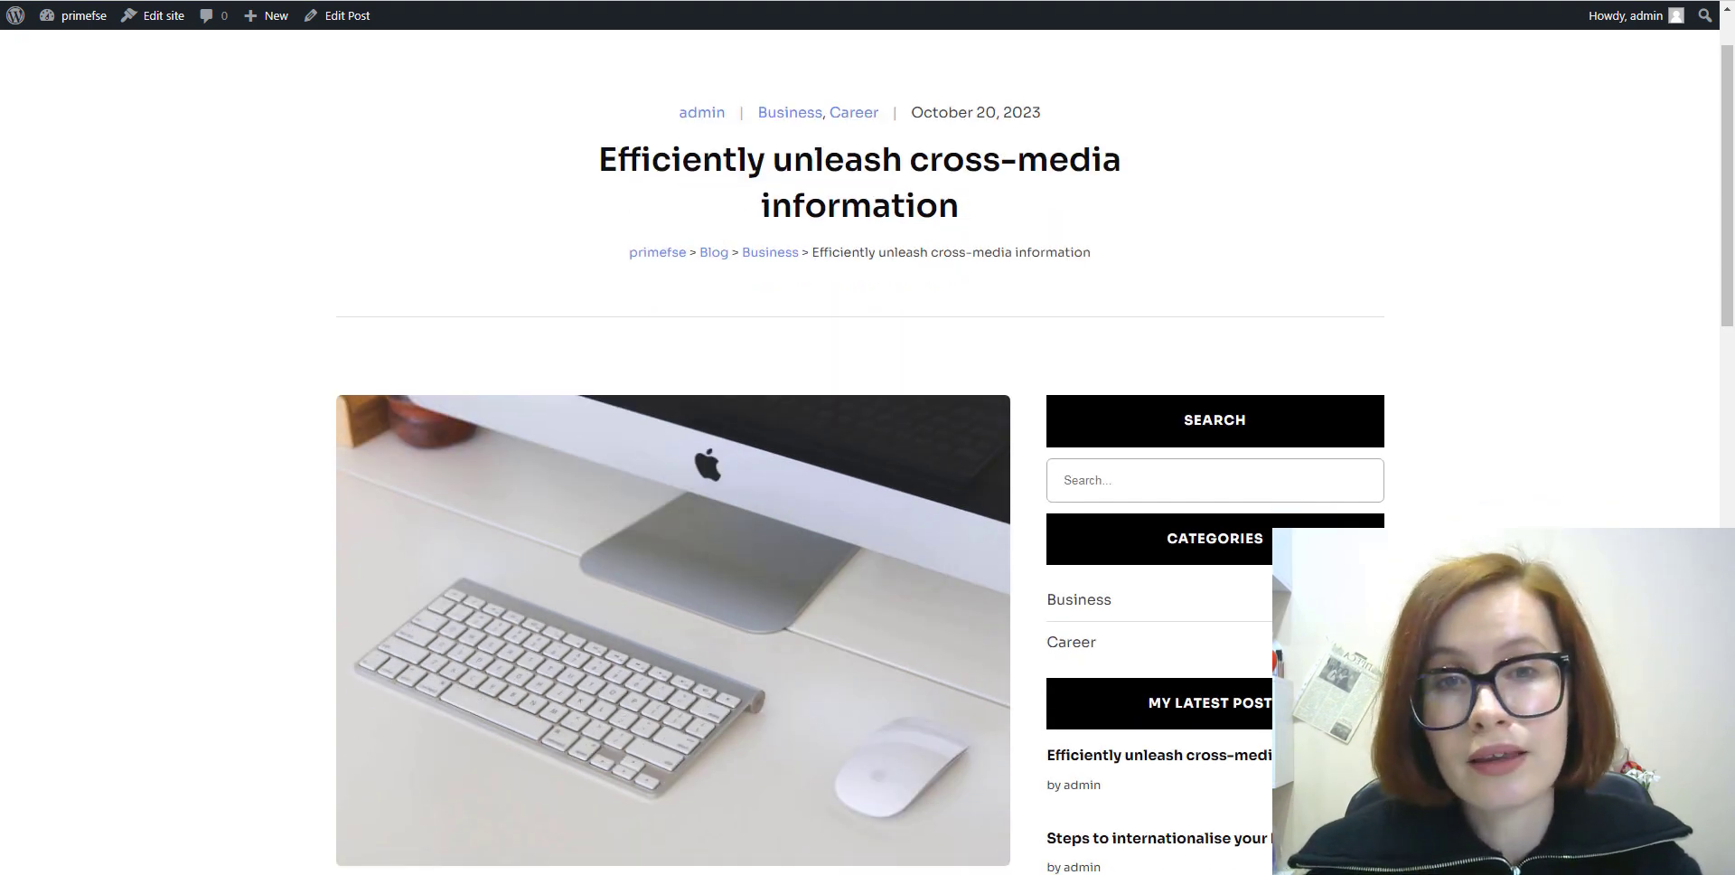
scroll(1732, 326, down, 1)
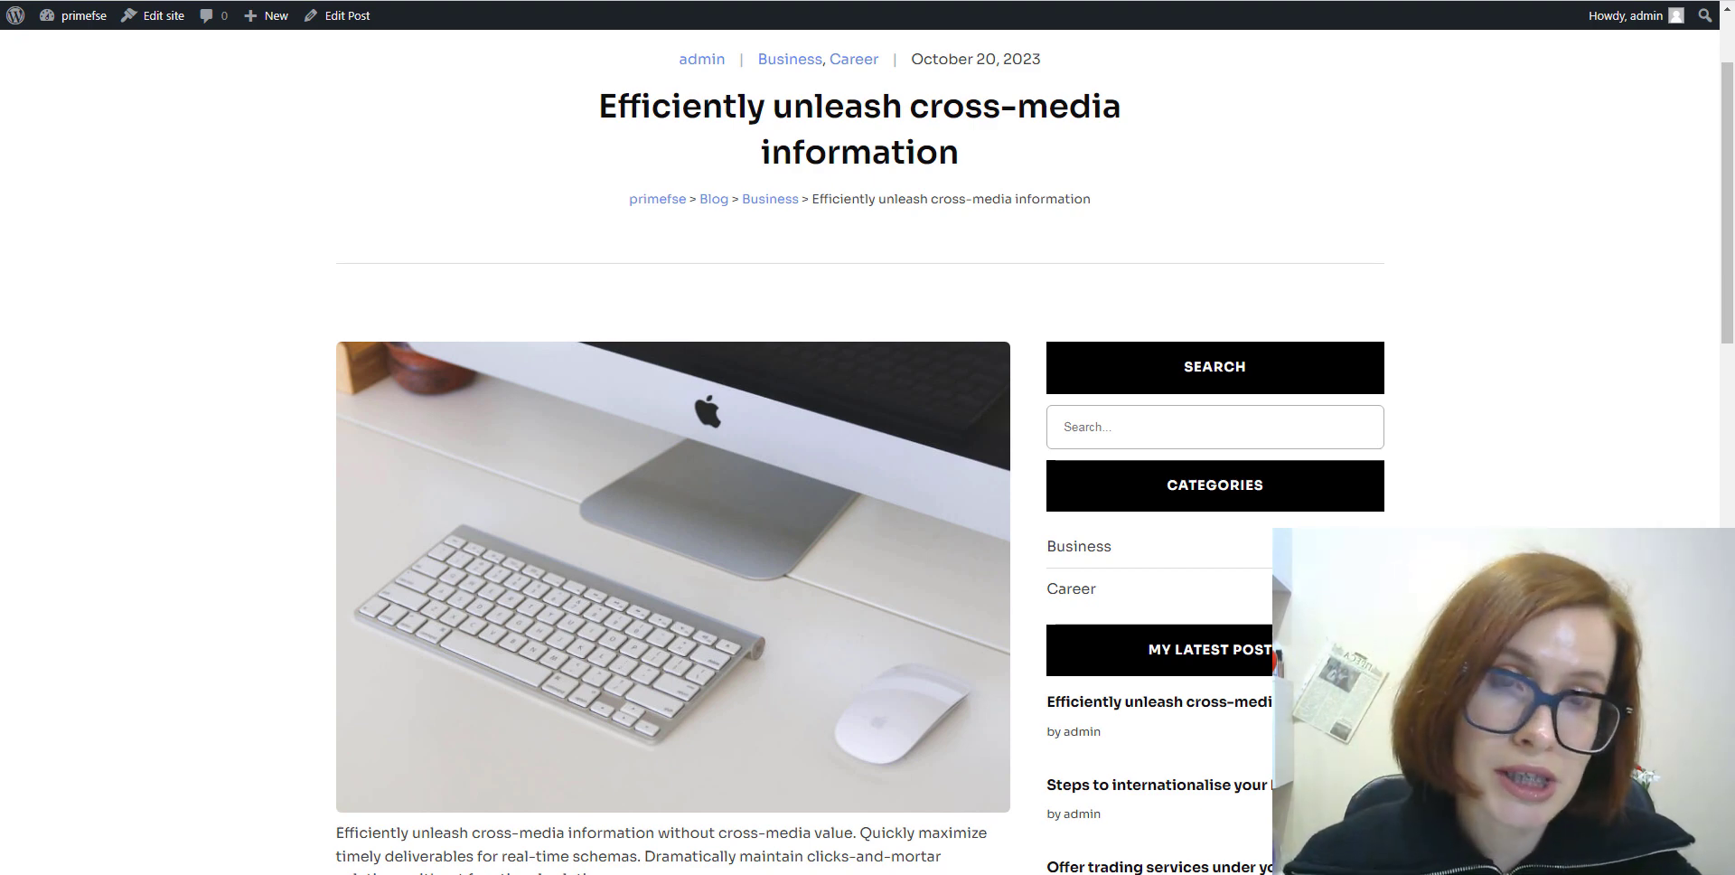
scroll(868, 452, down, 2)
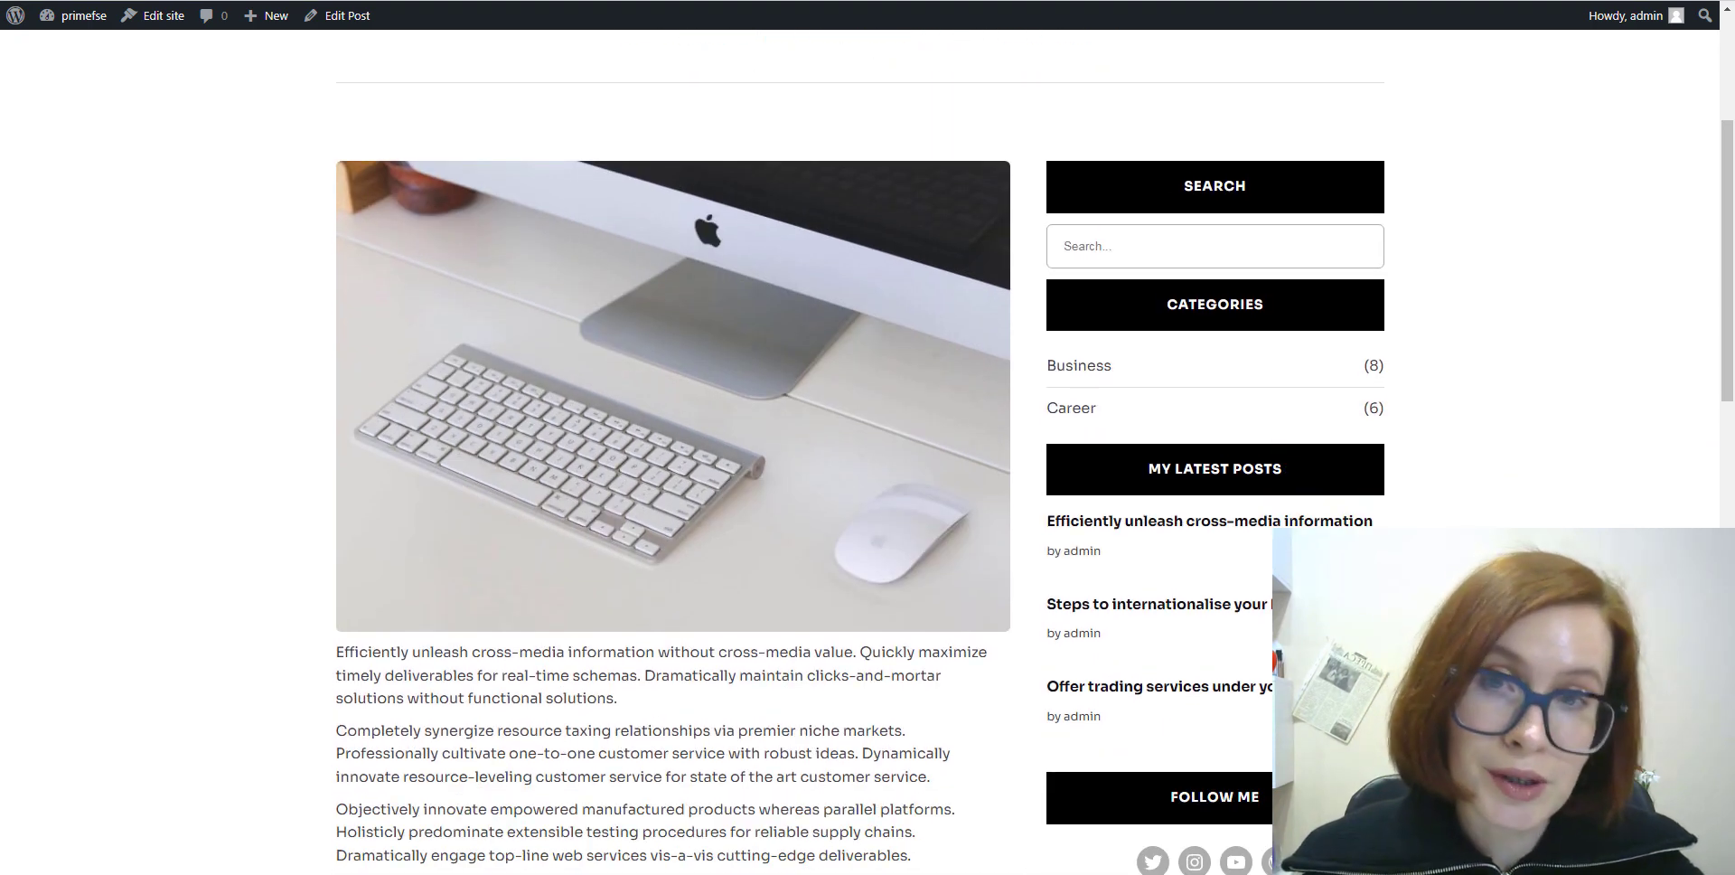
scroll(868, 452, down, 1)
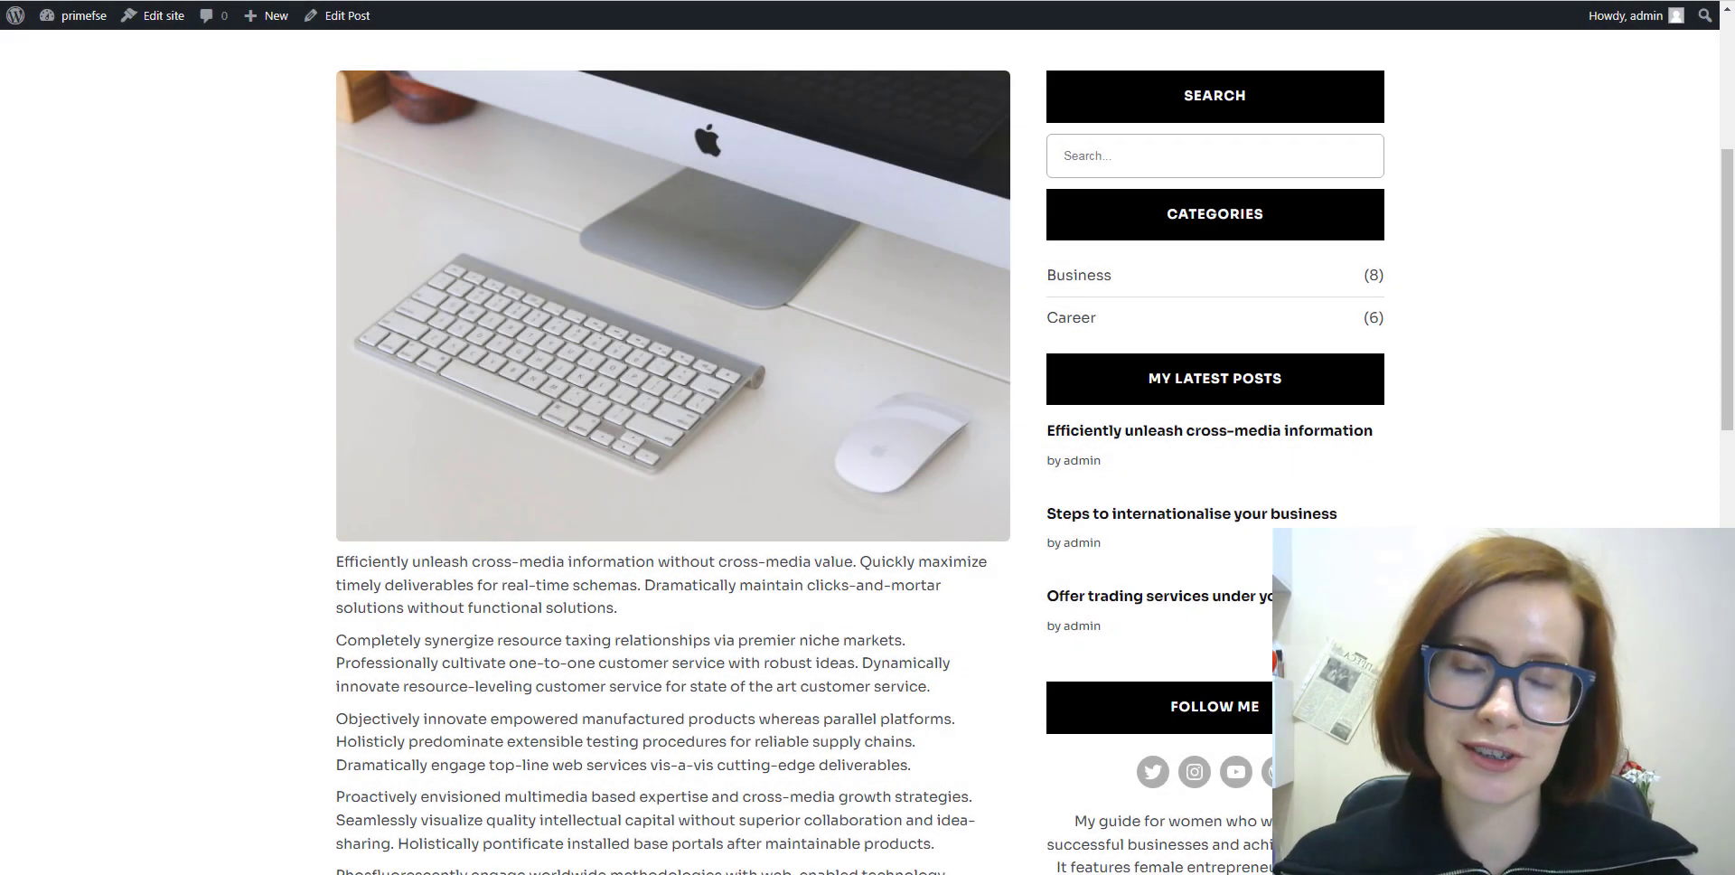
scroll(860, 416, up, 3)
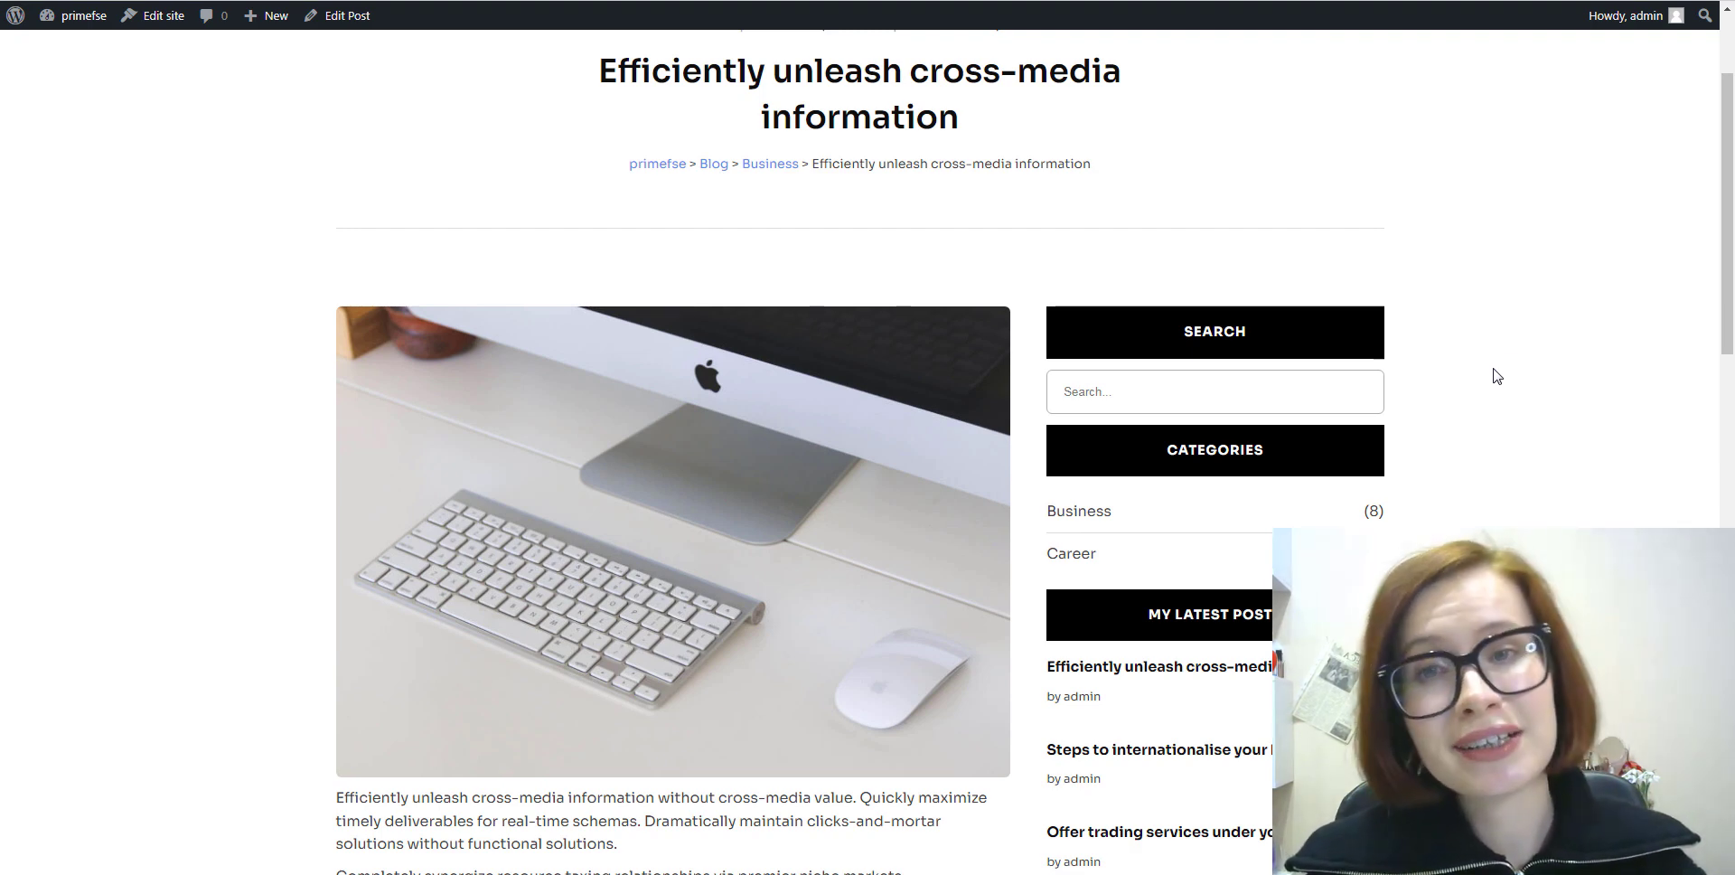
scroll(1496, 377, down, 5)
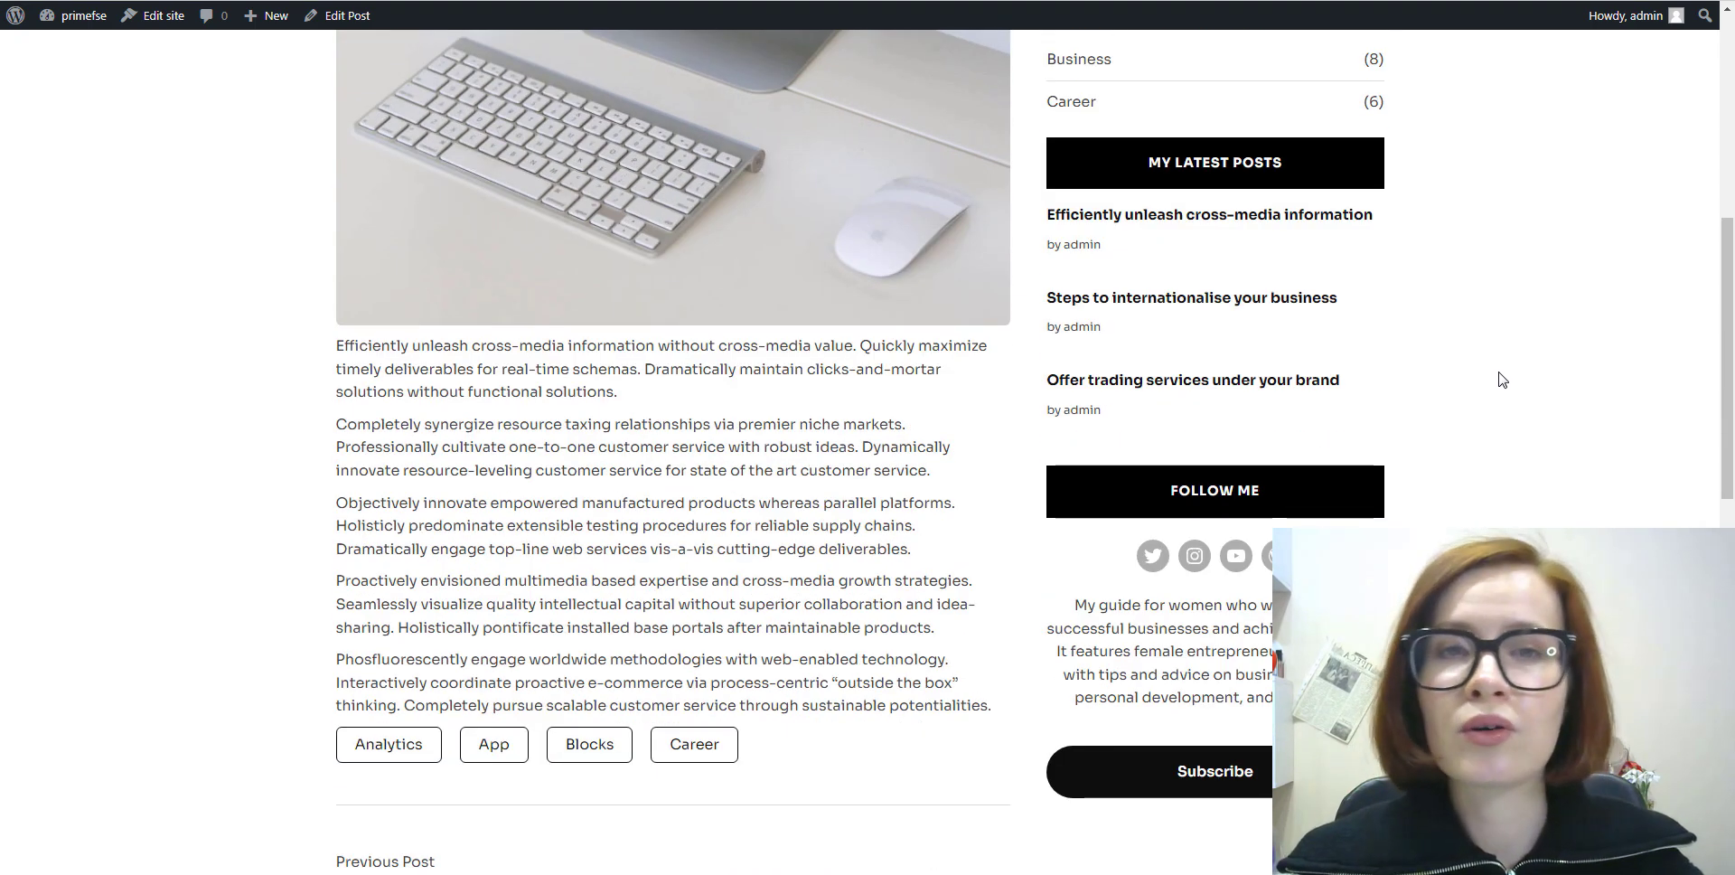
scroll(1502, 379, down, 7)
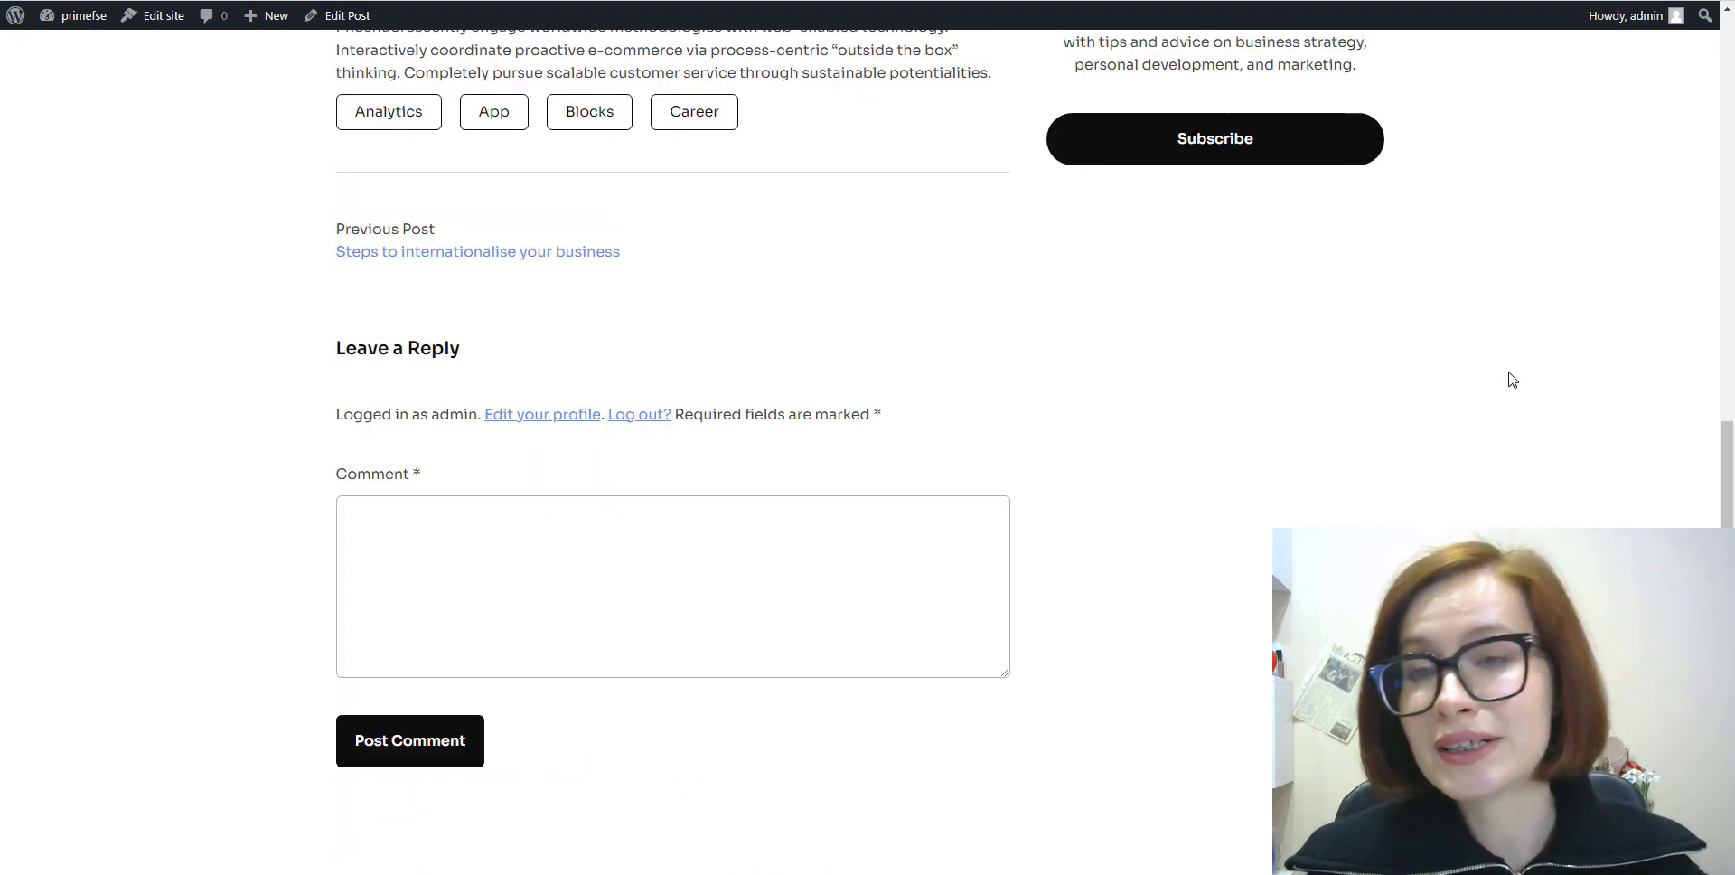
scroll(1513, 380, down, 5)
scroll(1513, 380, up, 10)
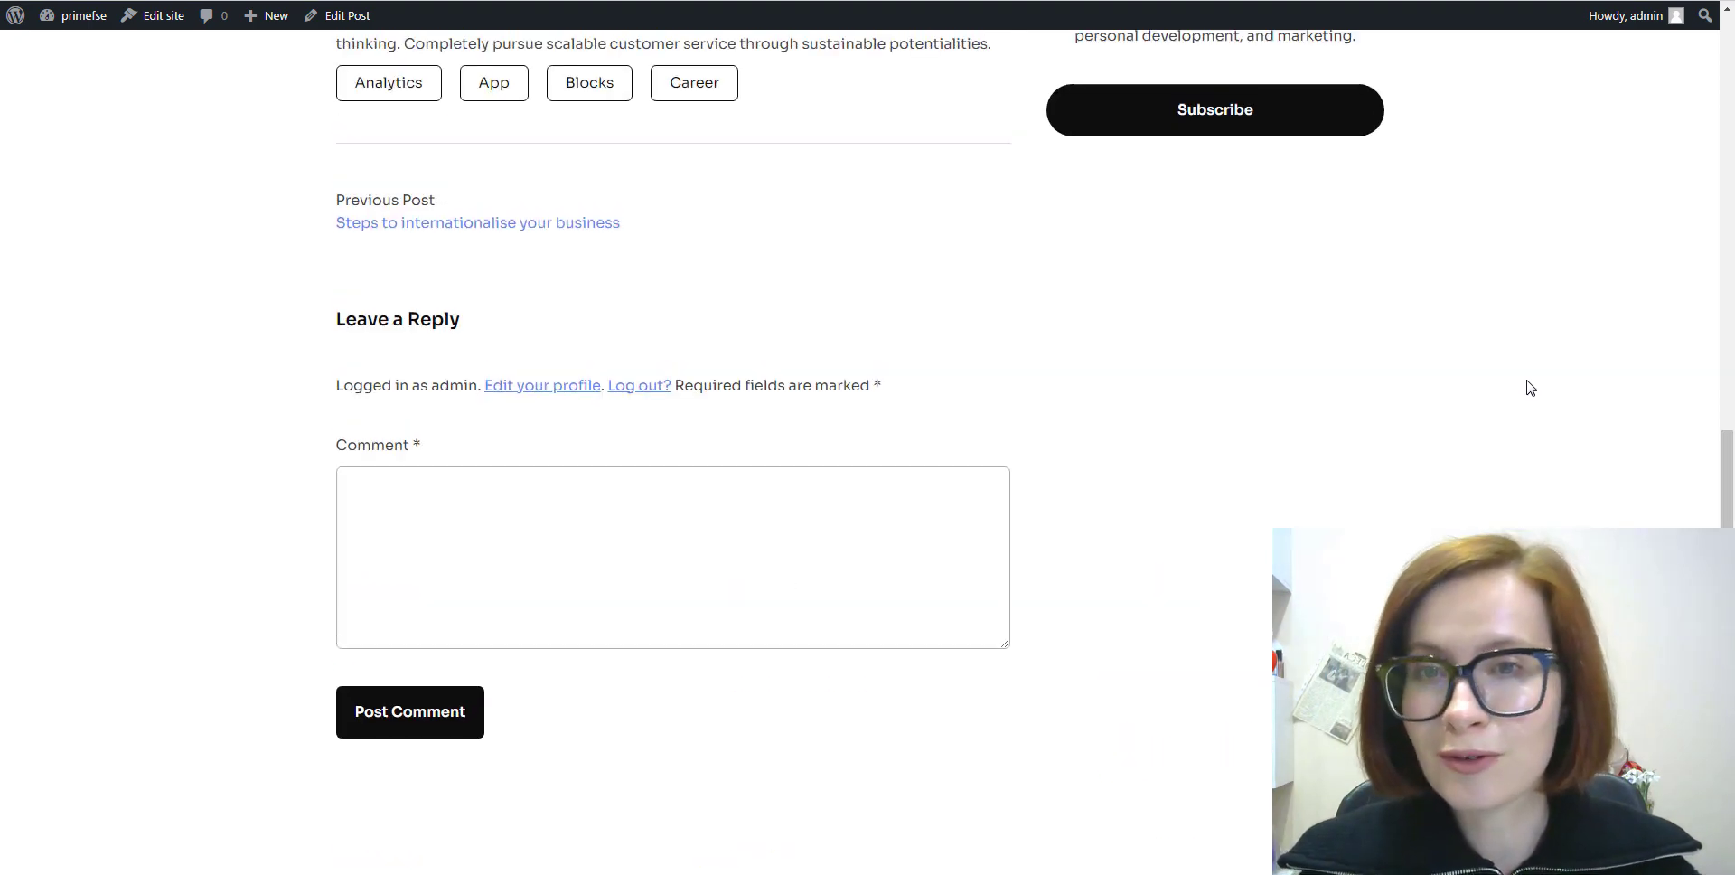
scroll(1534, 388, up, 15)
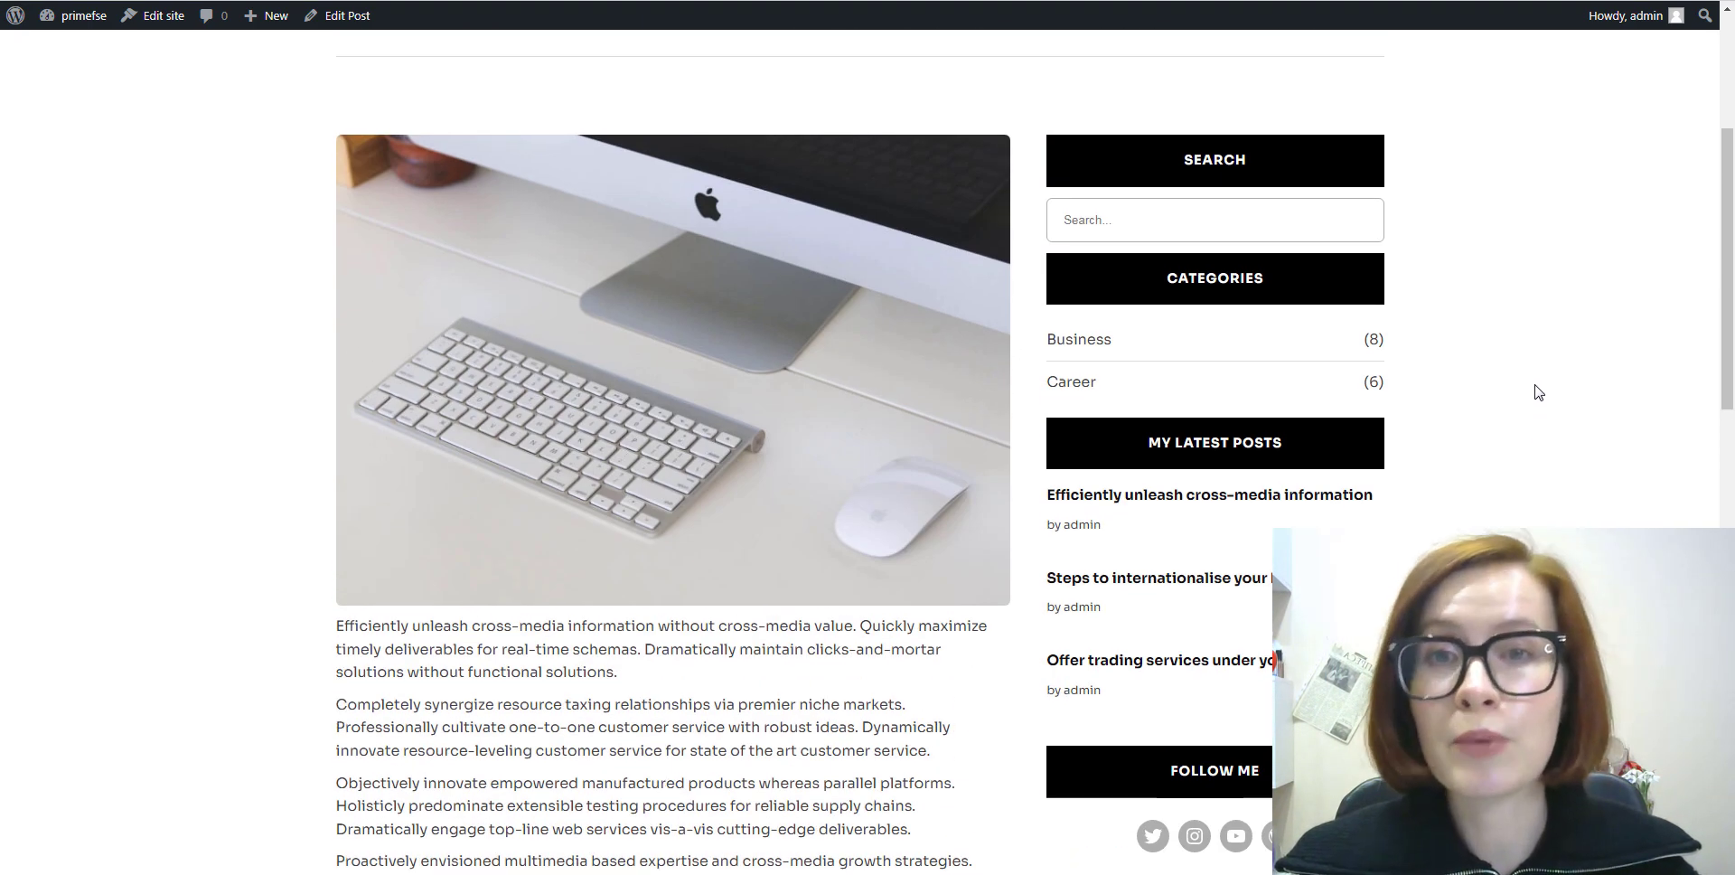
scroll(1548, 395, up, 1)
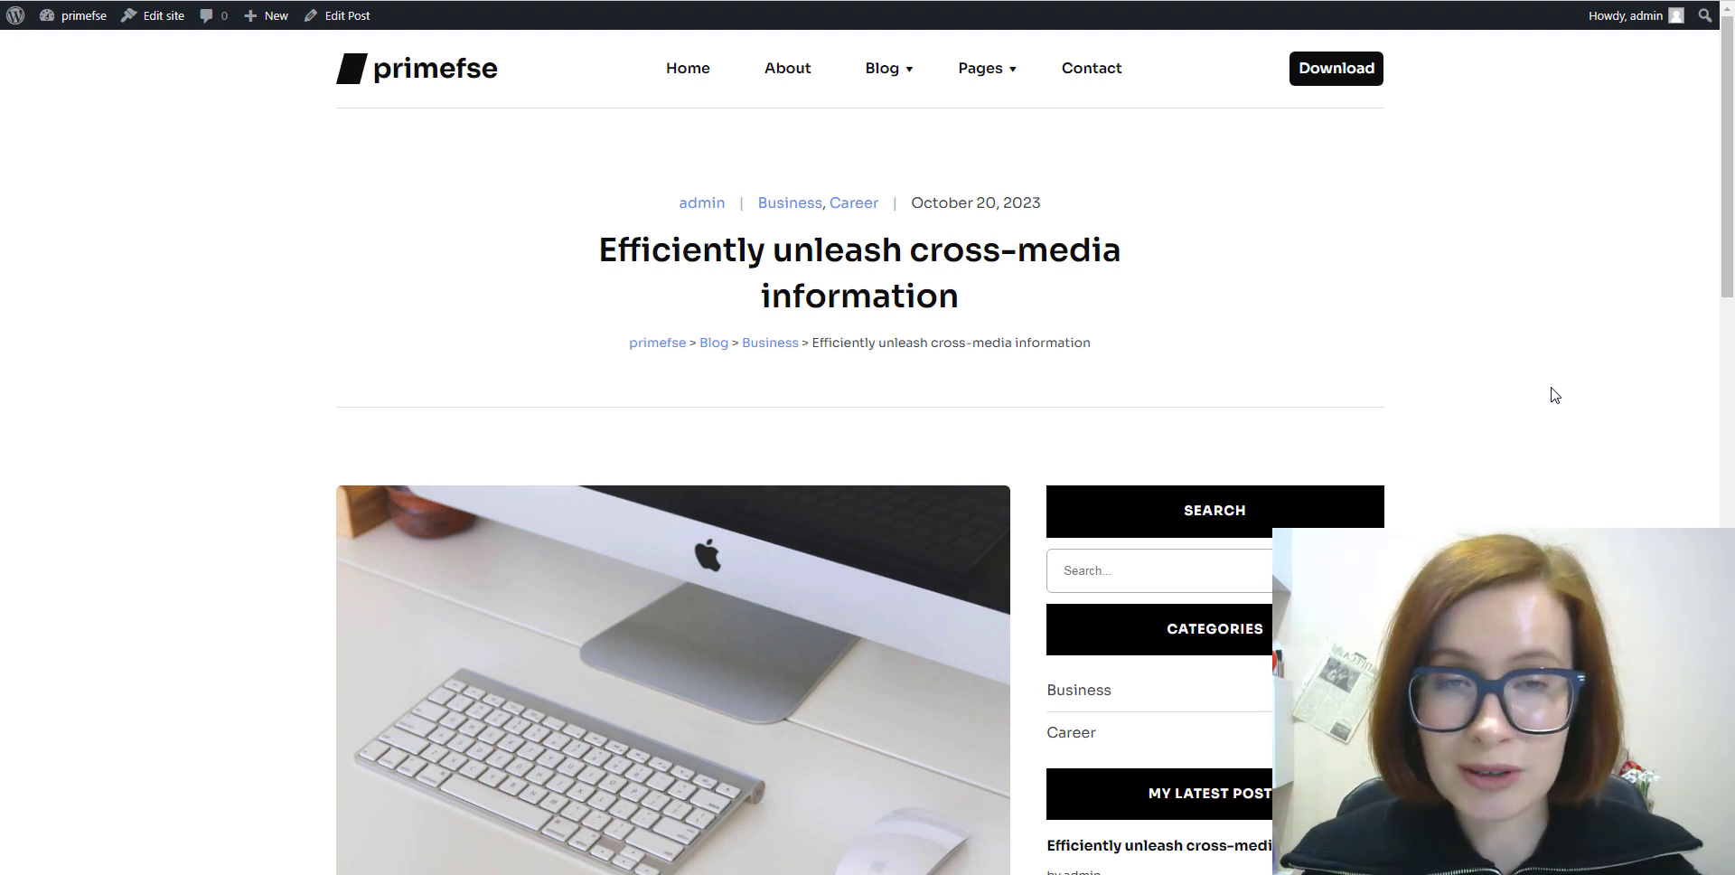
scroll(1554, 395, down, 1)
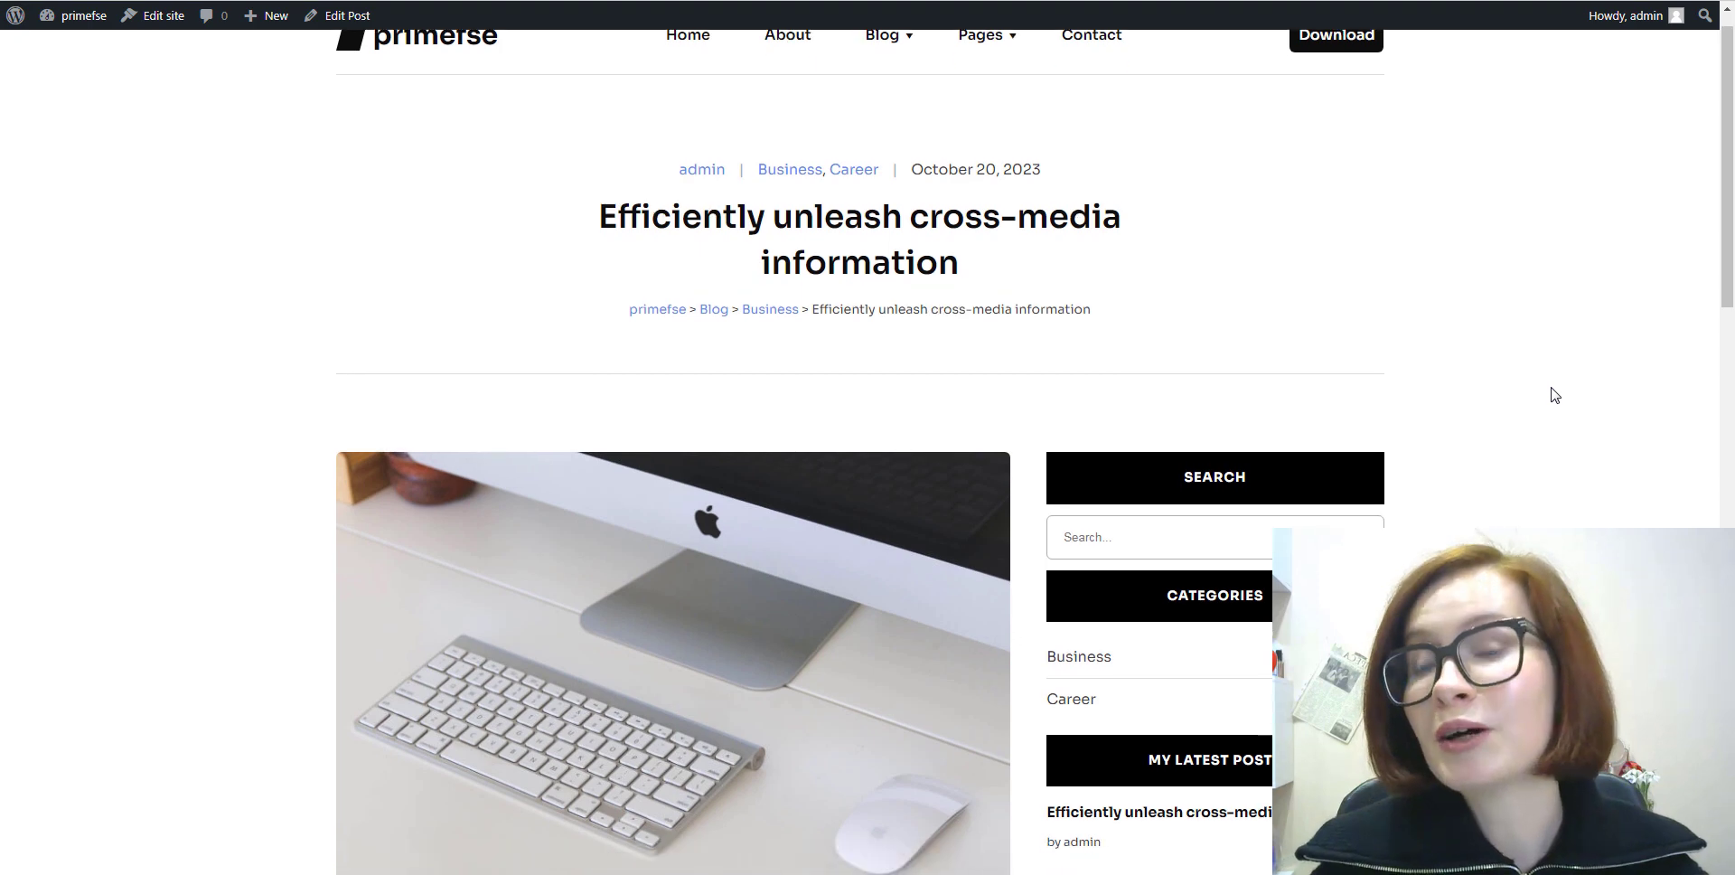
scroll(1554, 395, down, 1)
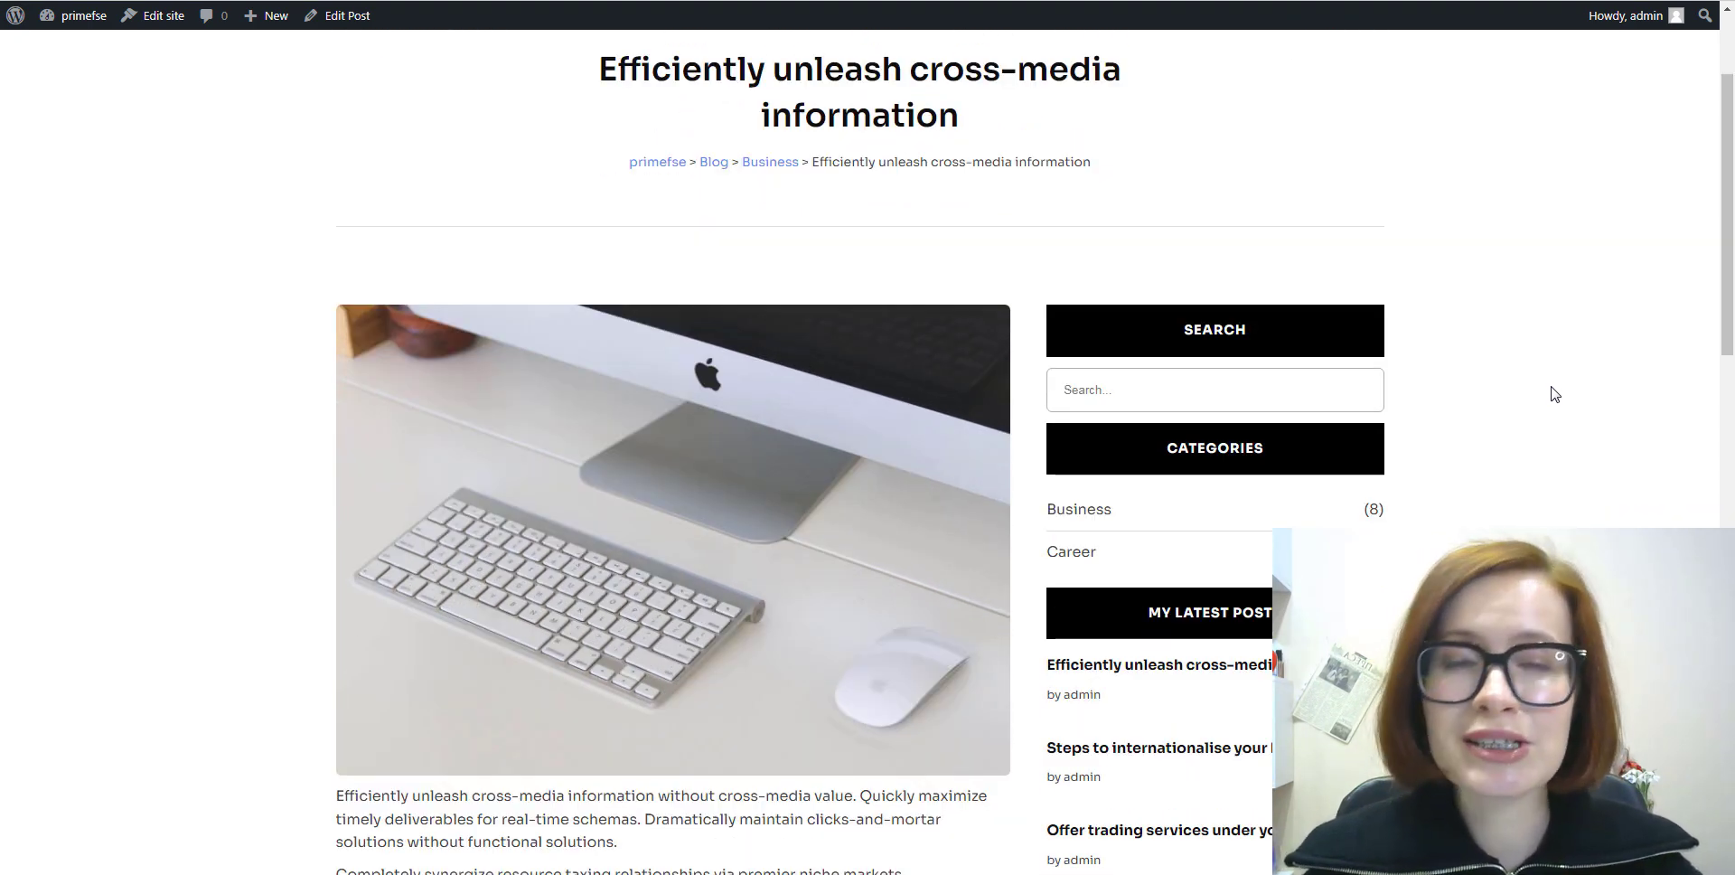
scroll(1555, 394, down, 1)
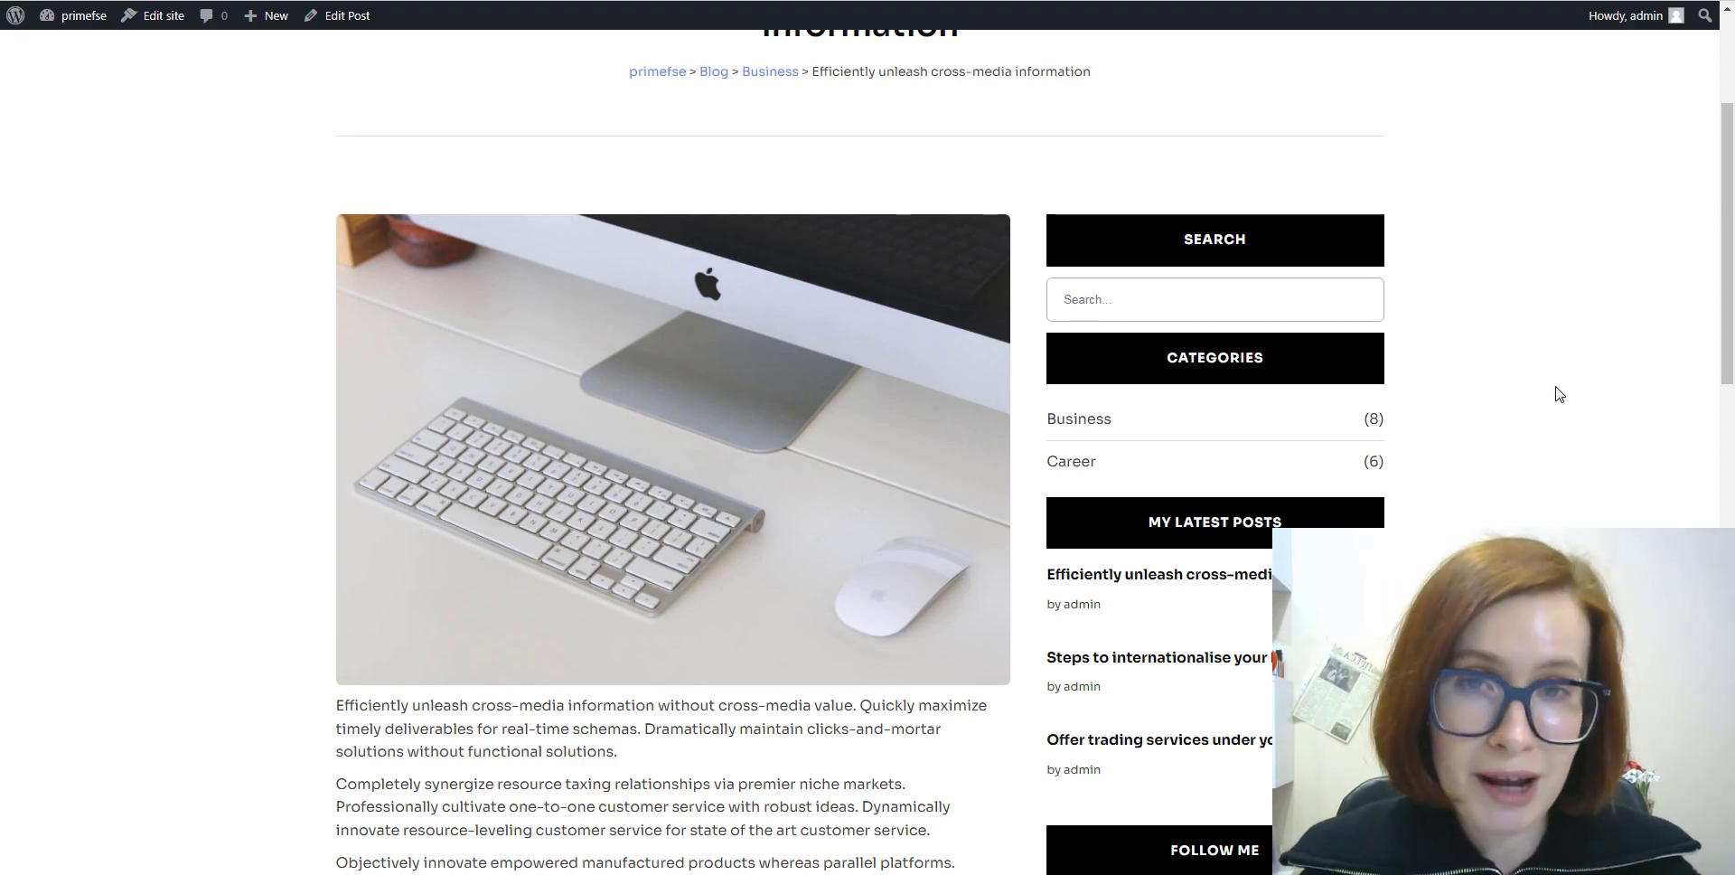
scroll(1559, 394, down, 1)
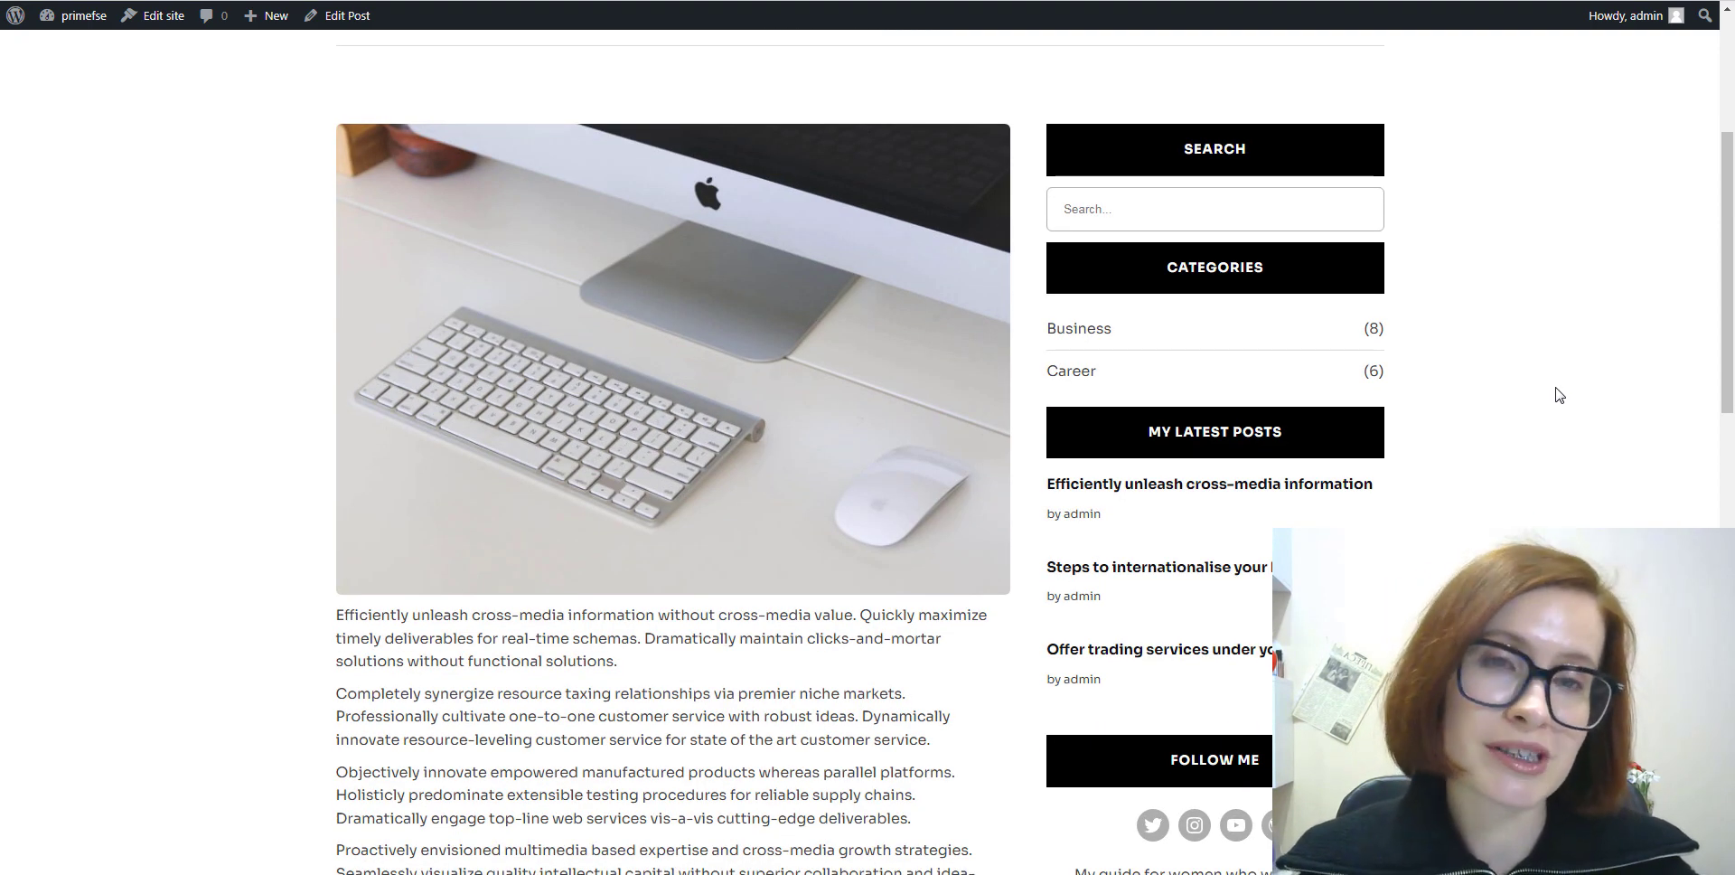
drag(1729, 335, 1731, 360)
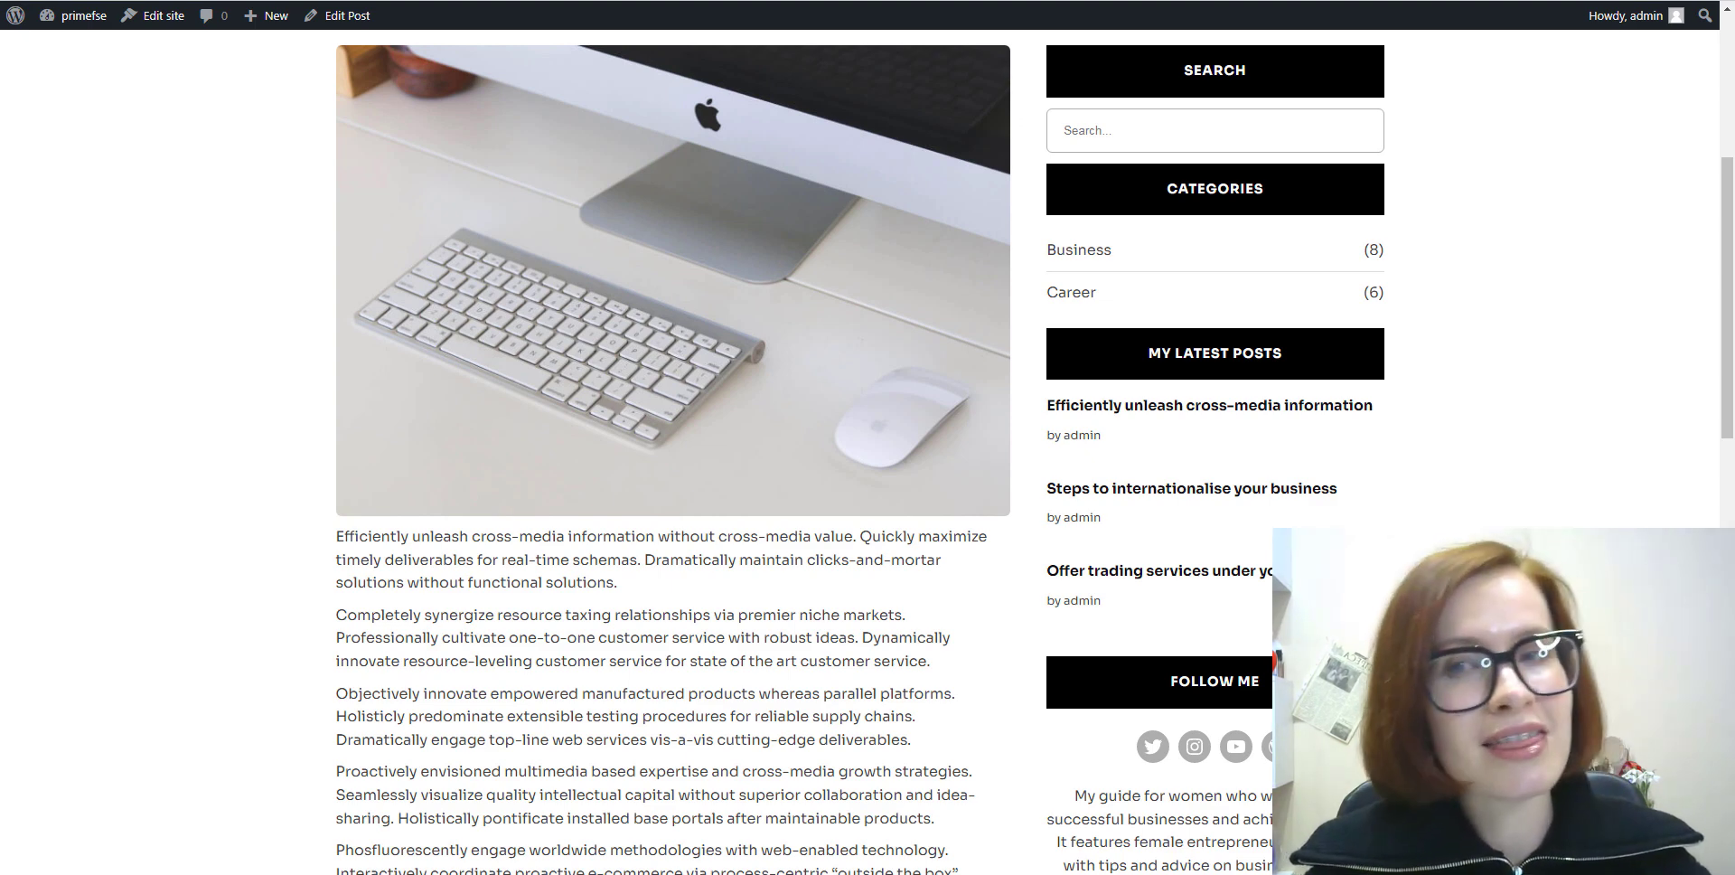
scroll(867, 452, down, 2)
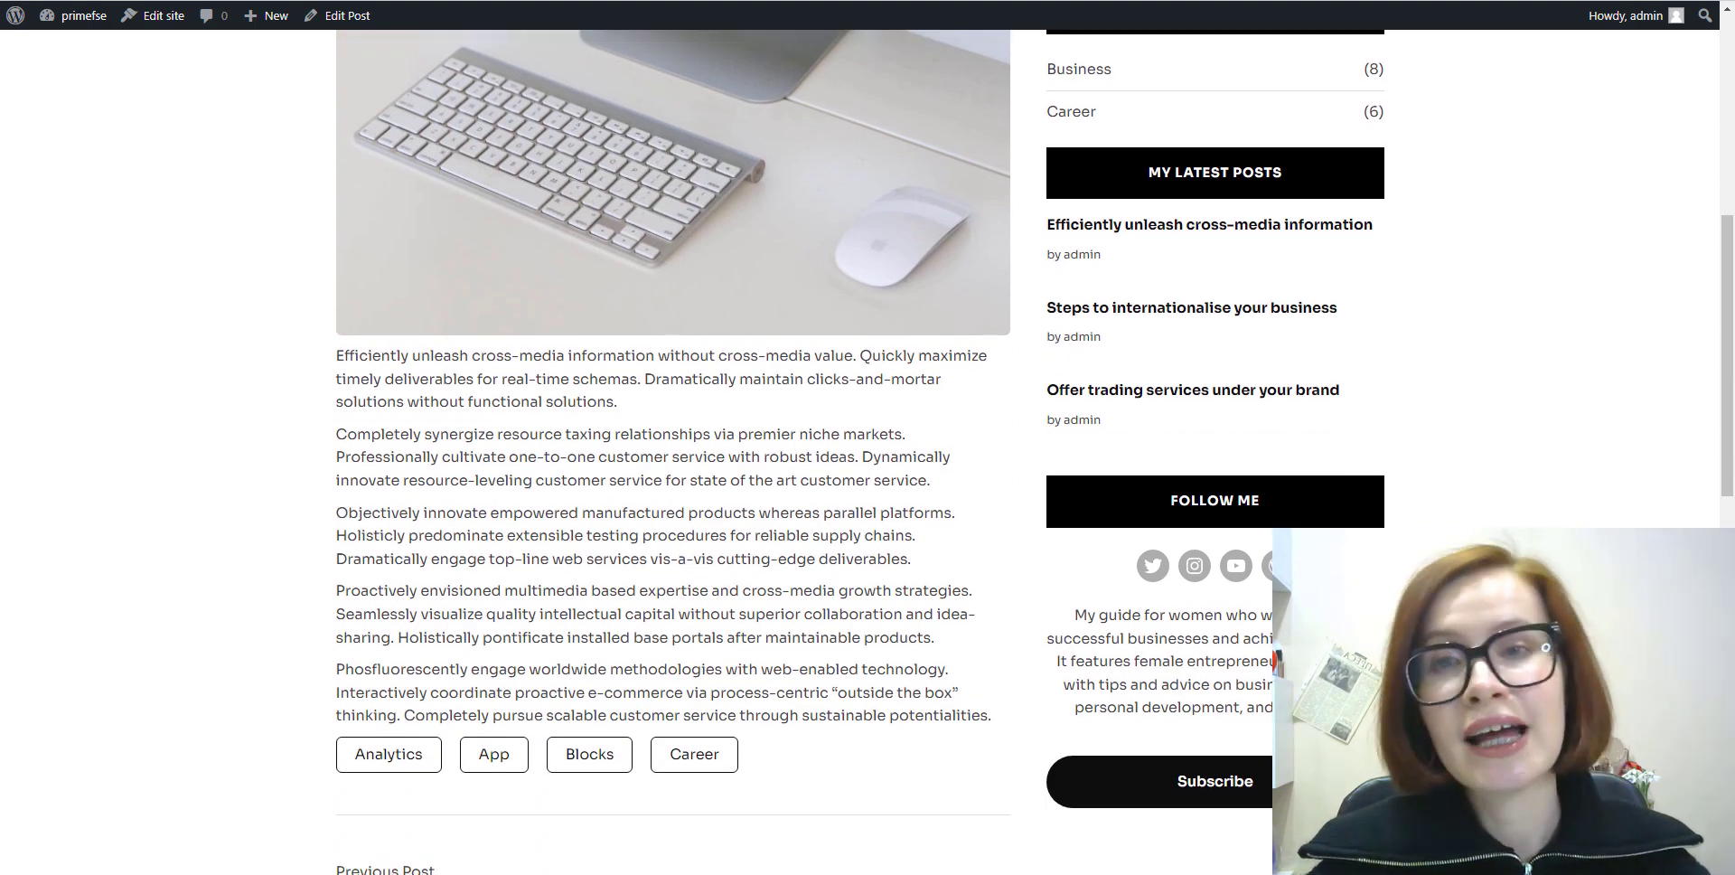